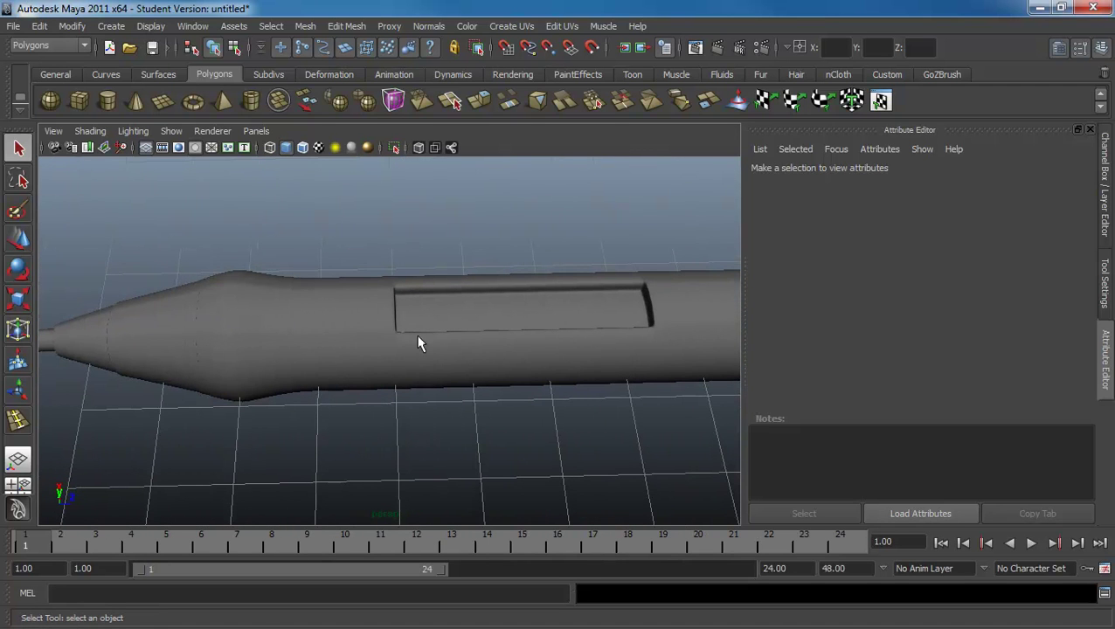
- Select the pen mesh and display it as its unsmoothed low-poly cage
{"action": "mouse_move", "coordinate": [416, 334]}
{"action": "left_mouse_down", "text": "alt"}
{"action": "mouse_move", "coordinate": [214, 343]}
{"action": "mouse_move", "coordinate": [503, 331]}
{"action": "mouse_move", "coordinate": [188, 311]}
{"action": "mouse_move", "coordinate": [321, 346]}
{"action": "mouse_move", "coordinate": [463, 355]}
{"action": "mouse_move", "coordinate": [455, 336]}
{"action": "mouse_move", "coordinate": [464, 343]}
{"action": "left_mouse_up", "text": "alt"}
{"action": "left_click", "coordinate": [360, 347]}
{"action": "key", "text": "1"}
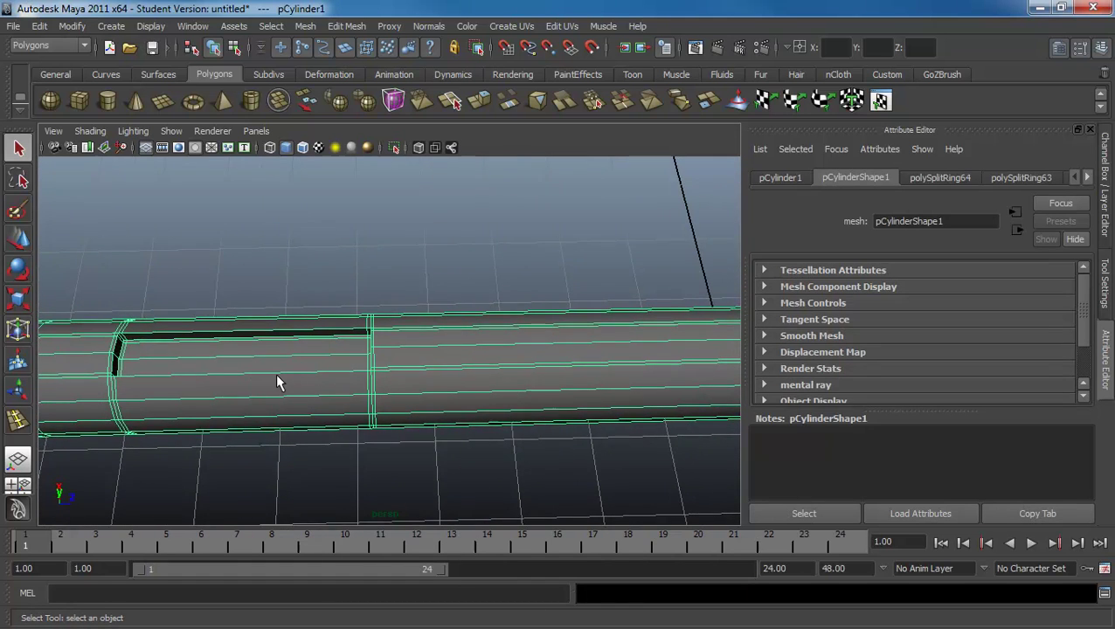
- Insert two edge loops across the pen body, one on each side of the slot
{"action": "middle_click_drag", "start_coordinate": [277, 382], "coordinate": [472, 368], "text": "alt"}
{"action": "key", "text": "y"}
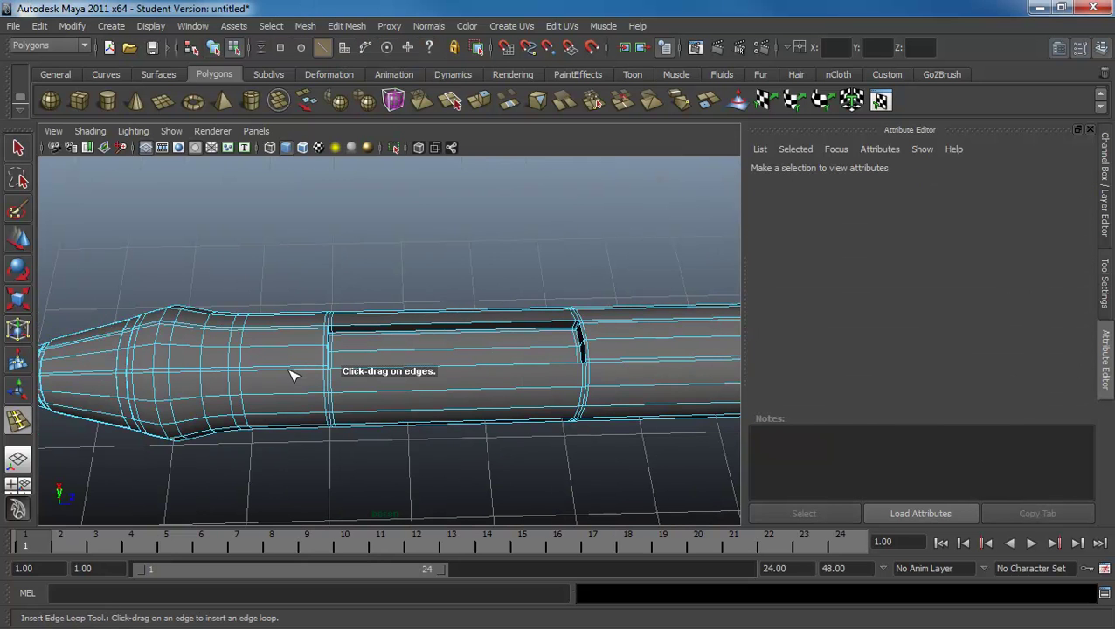
{"action": "left_click", "coordinate": [294, 374]}
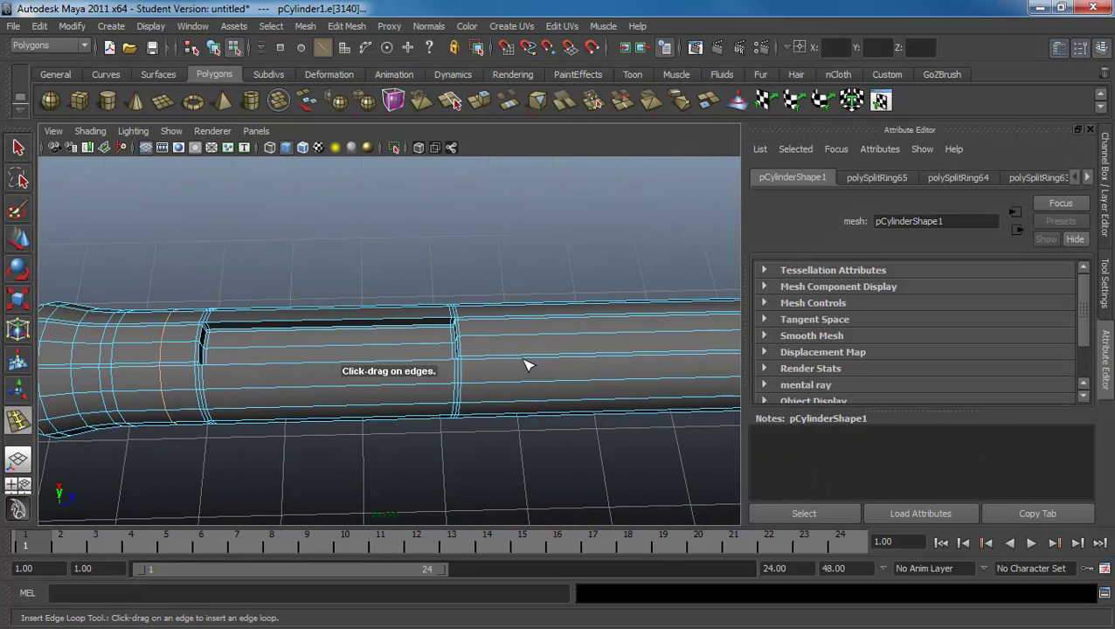
{"action": "left_click", "coordinate": [528, 361]}
{"action": "scroll", "coordinate": [548, 364], "scroll_direction": "down", "scroll_amount": 2}
{"action": "middle_click_drag", "start_coordinate": [547, 364], "coordinate": [647, 364], "text": "alt"}
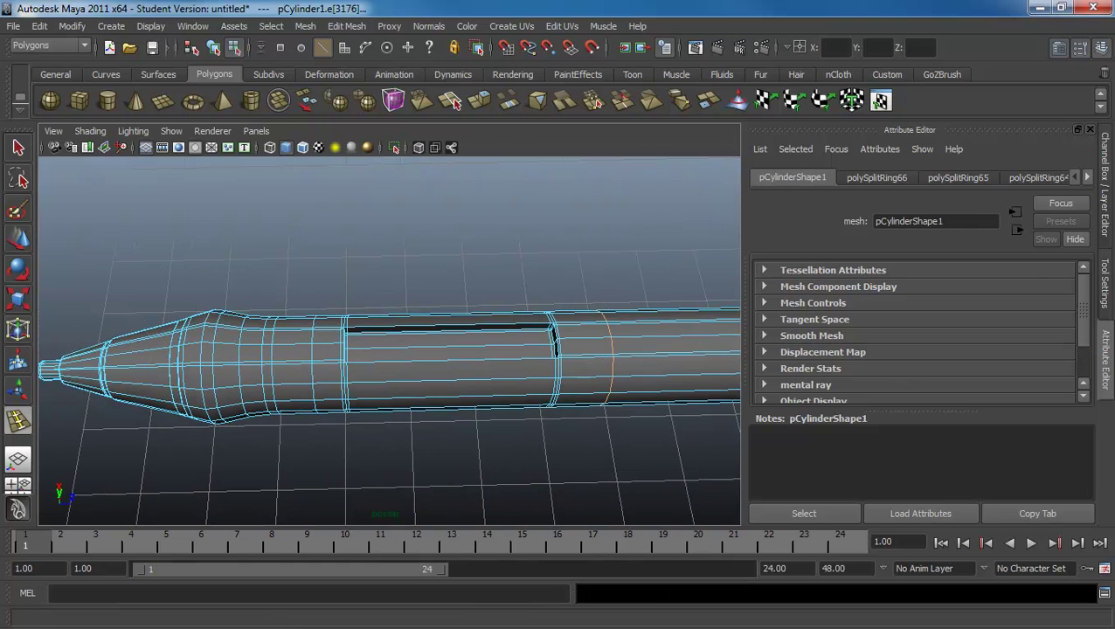
{"action": "left_click", "coordinate": [19, 149]}
{"action": "scroll", "coordinate": [291, 301], "scroll_direction": "up", "scroll_amount": 1}
{"action": "scroll", "coordinate": [390, 373], "scroll_direction": "up", "scroll_amount": 3}
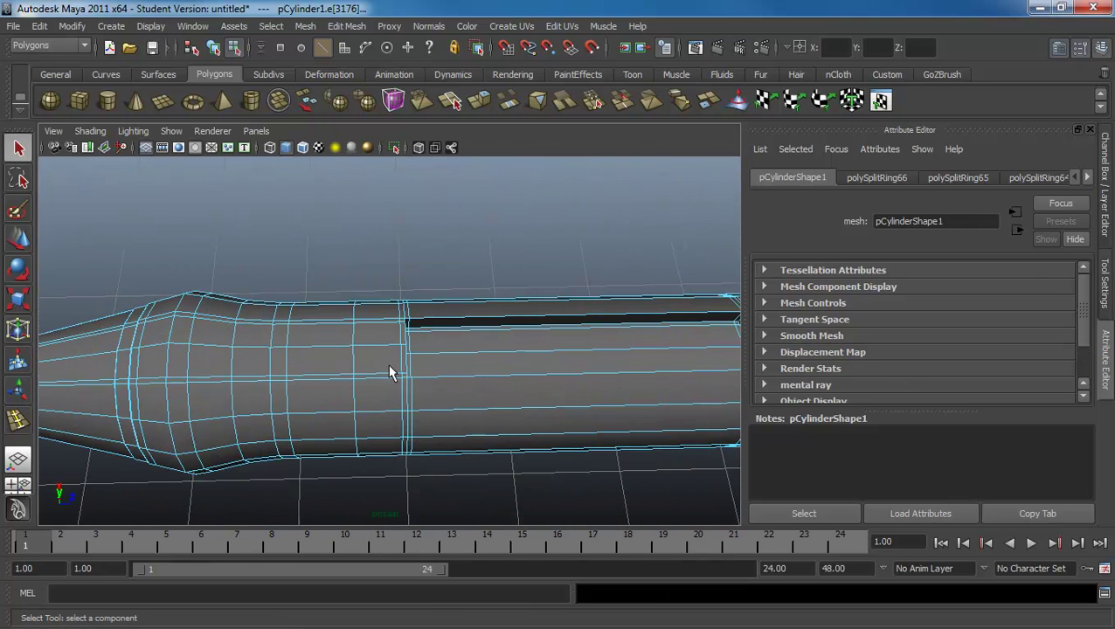
- Try picking edges on the grip and to the right of the slot, then clear them
{"action": "left_click", "coordinate": [390, 373]}
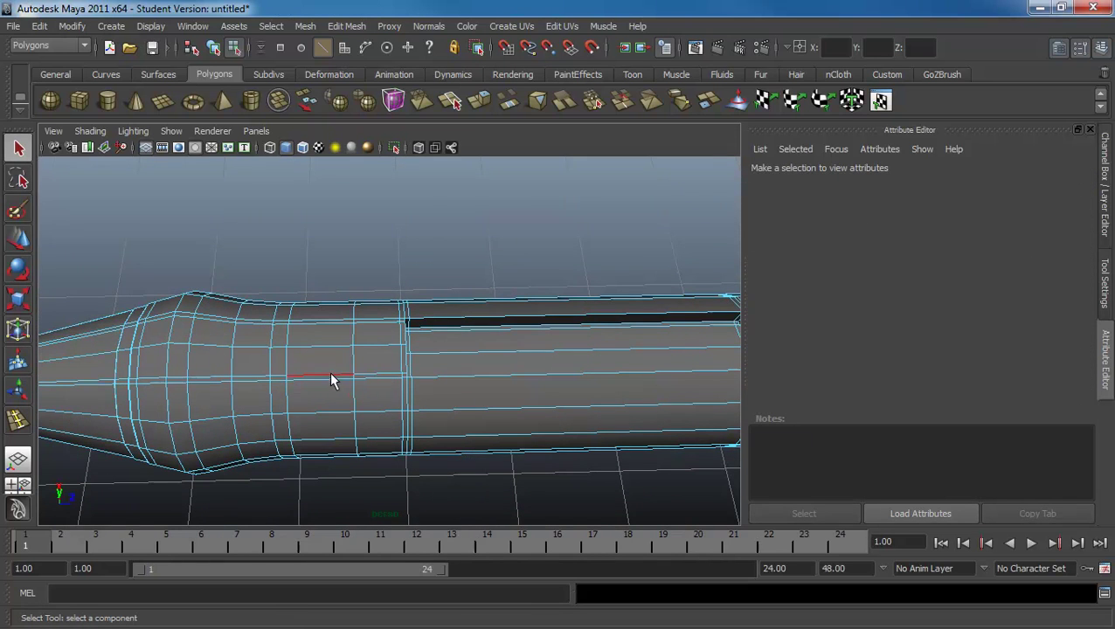
{"action": "left_click", "coordinate": [275, 373]}
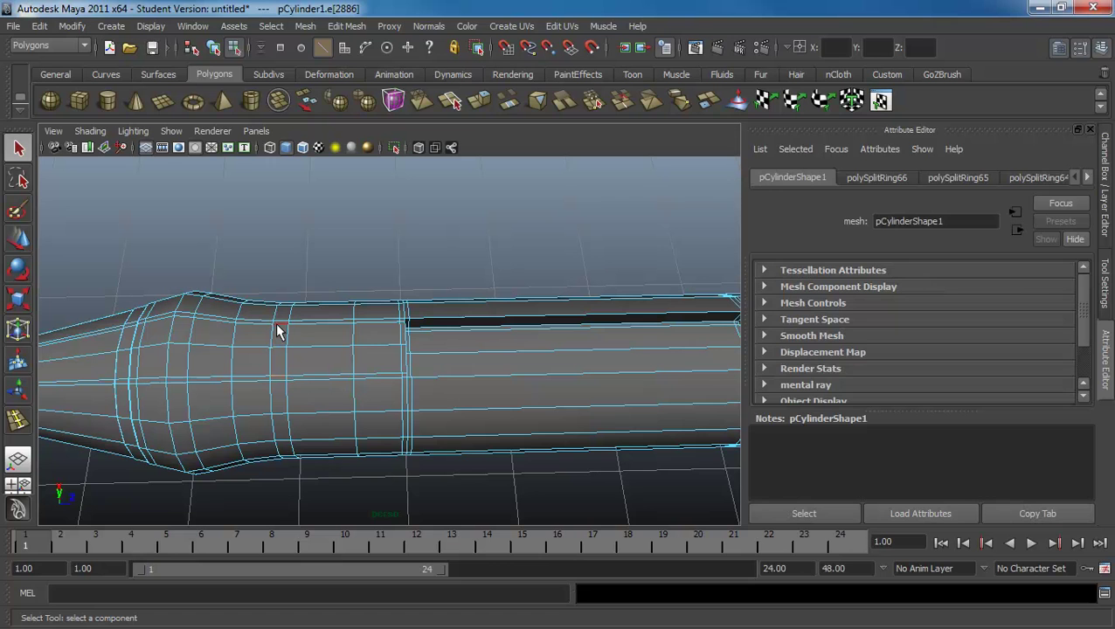
{"action": "left_click", "coordinate": [279, 332]}
{"action": "middle_click_drag", "start_coordinate": [411, 341], "coordinate": [550, 381], "text": "alt"}
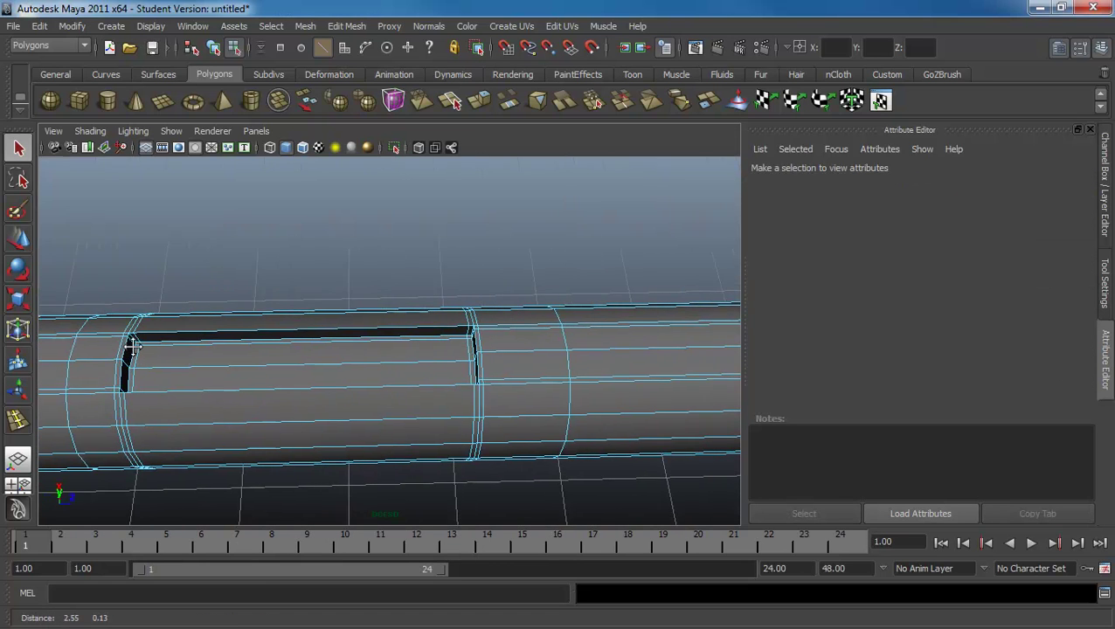
{"action": "left_click", "coordinate": [533, 332]}
{"action": "left_click", "coordinate": [540, 384]}
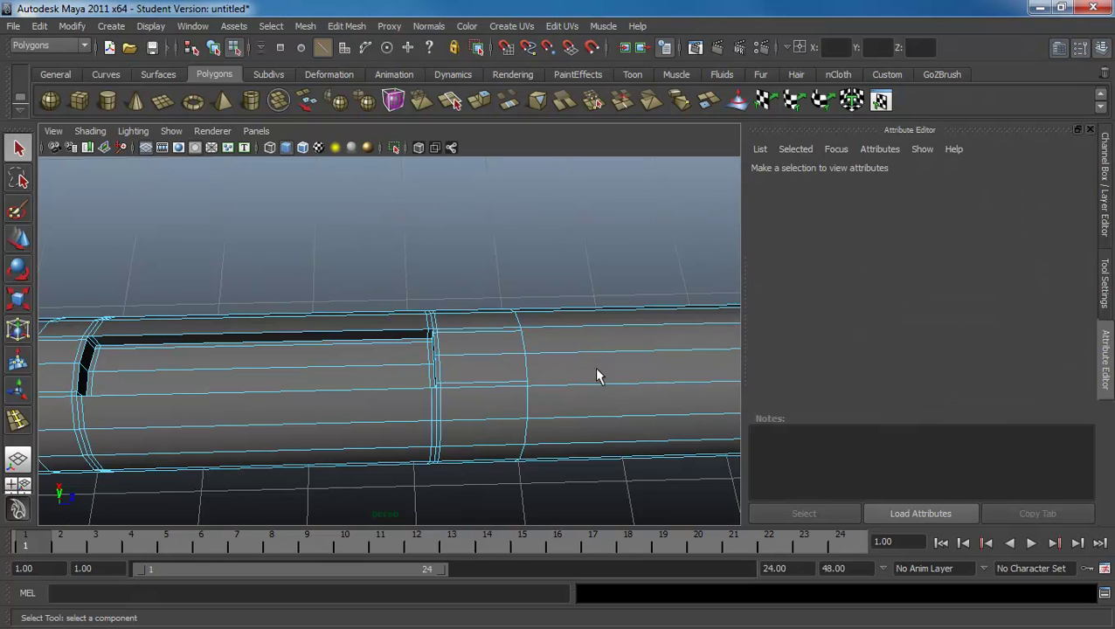
{"action": "mouse_move", "coordinate": [598, 373]}
{"action": "left_mouse_down", "text": "alt"}
{"action": "mouse_move", "coordinate": [535, 353]}
{"action": "mouse_move", "coordinate": [399, 361]}
{"action": "mouse_move", "coordinate": [398, 330]}
{"action": "mouse_move", "coordinate": [326, 330]}
{"action": "mouse_move", "coordinate": [412, 381]}
{"action": "mouse_move", "coordinate": [249, 331]}
{"action": "mouse_move", "coordinate": [545, 518]}
{"action": "mouse_move", "coordinate": [439, 340]}
{"action": "mouse_move", "coordinate": [619, 453]}
{"action": "mouse_move", "coordinate": [361, 335]}
{"action": "mouse_move", "coordinate": [438, 377]}
{"action": "left_mouse_up", "text": "alt"}
- Select the unwanted edge near the flared grip and delete it with Delete Edge/Vertex
{"action": "left_click", "coordinate": [414, 365]}
{"action": "left_click", "coordinate": [352, 397]}
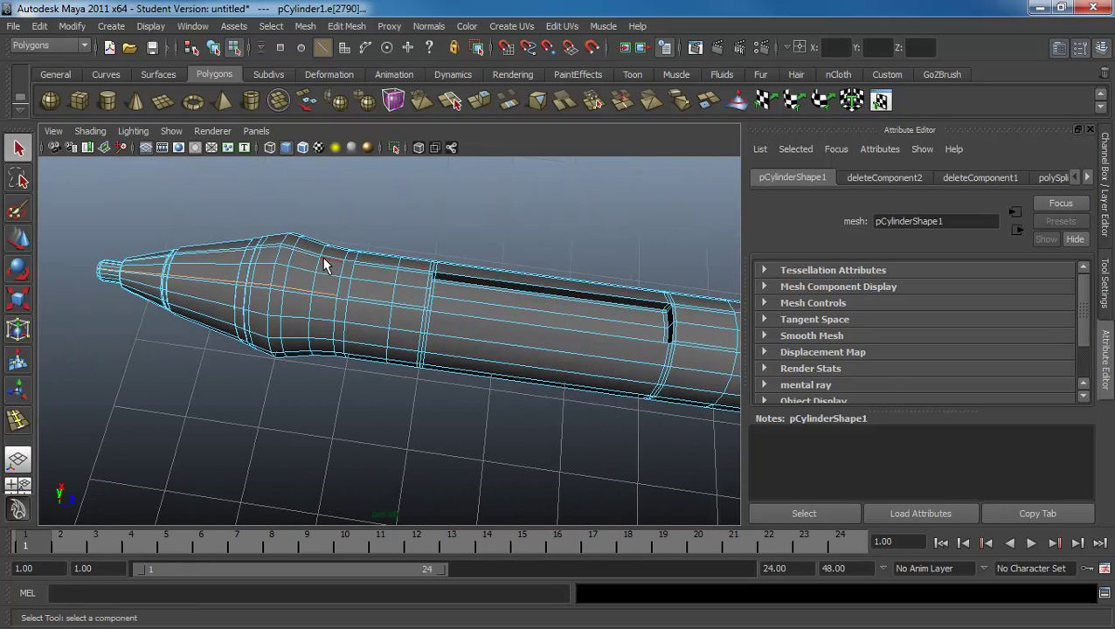
{"action": "left_click", "coordinate": [346, 25]}
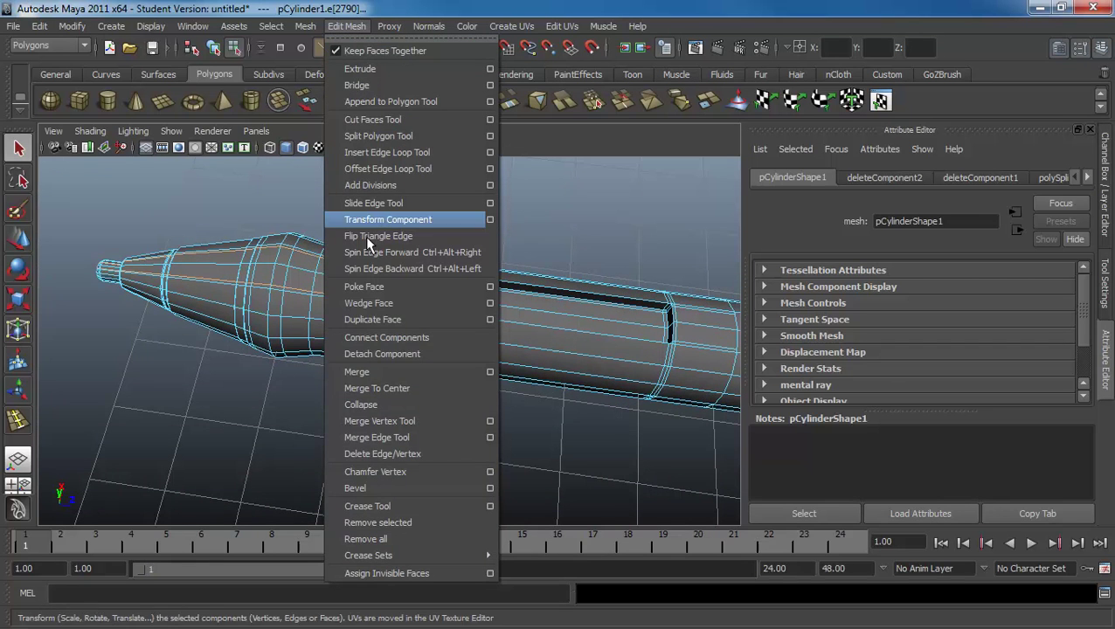
{"action": "left_click", "coordinate": [383, 454]}
{"action": "mouse_move", "coordinate": [384, 437]}
{"action": "left_mouse_down", "text": "alt"}
{"action": "mouse_move", "coordinate": [323, 316]}
{"action": "mouse_move", "coordinate": [363, 358]}
{"action": "mouse_move", "coordinate": [510, 218]}
{"action": "mouse_move", "coordinate": [299, 373]}
{"action": "left_mouse_up", "text": "alt"}
- Box-select a band of vertices on the grip and merge them
{"action": "right_click_drag", "start_coordinate": [299, 373], "coordinate": [505, 403], "text": "alt"}
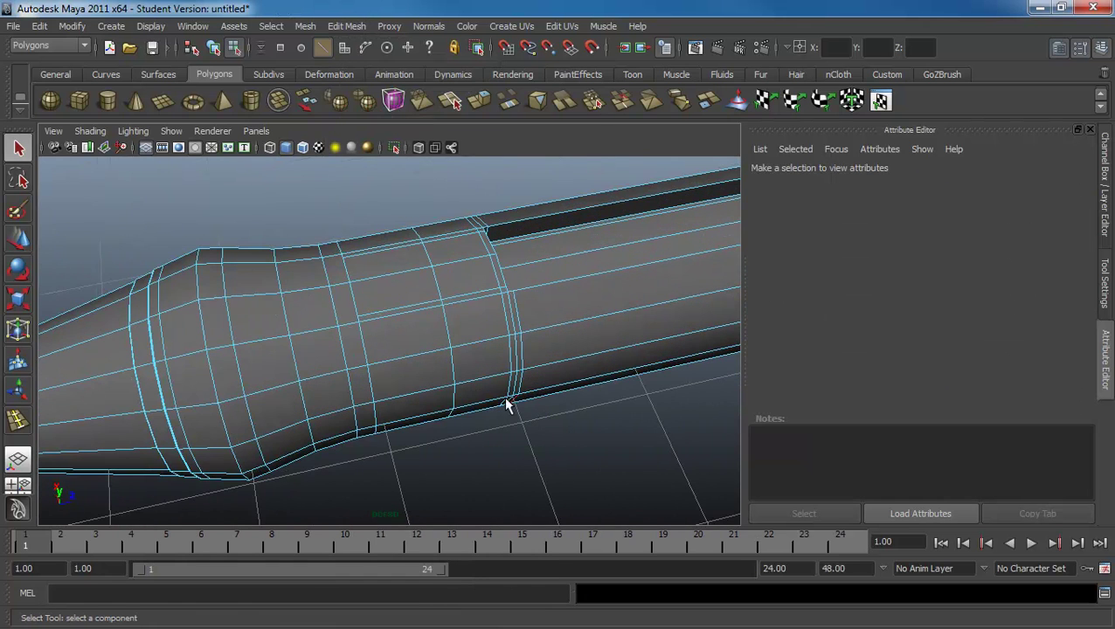
{"action": "left_click", "coordinate": [358, 317]}
{"action": "key", "text": "w"}
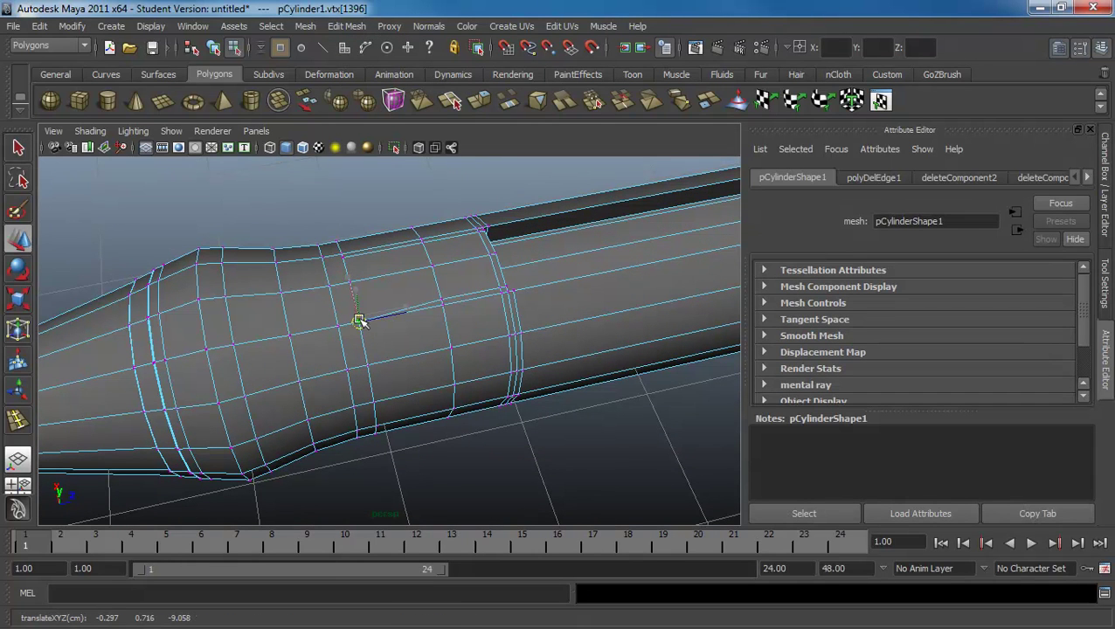
{"action": "left_click", "coordinate": [340, 254]}
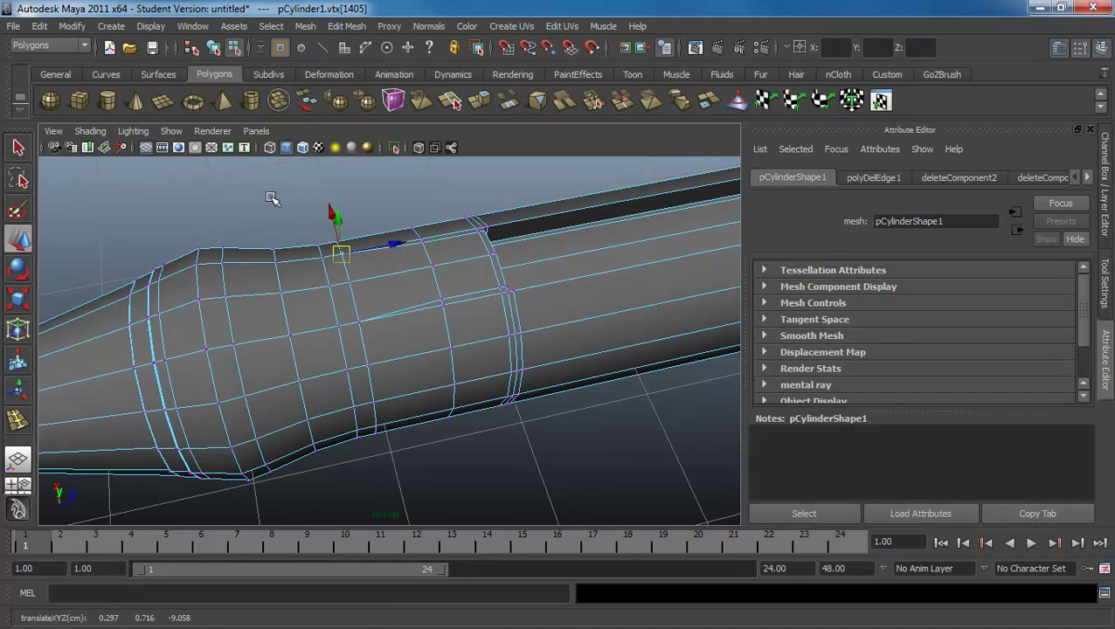
{"action": "left_click_drag", "start_coordinate": [272, 197], "coordinate": [745, 466]}
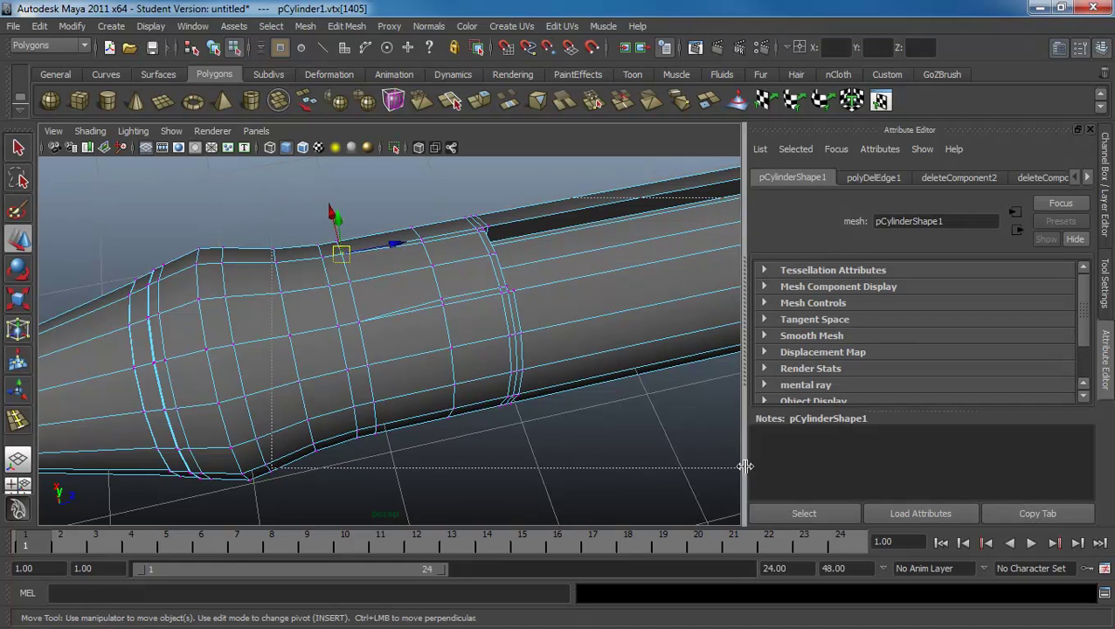
{"action": "left_click", "coordinate": [364, 30]}
{"action": "left_click", "coordinate": [382, 370]}
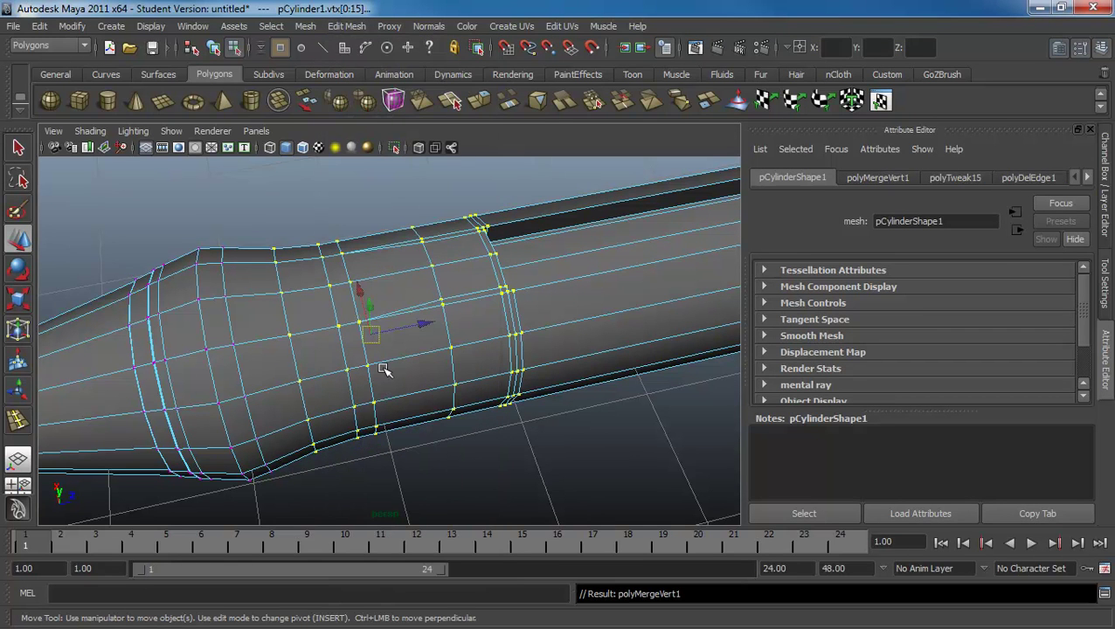
- Enter vertex mode on the pen, nudge a vertex near the slot end, then undo it
{"action": "mouse_move", "coordinate": [383, 371]}
{"action": "left_mouse_down", "text": "alt"}
{"action": "mouse_move", "coordinate": [537, 443]}
{"action": "mouse_move", "coordinate": [543, 399]}
{"action": "mouse_move", "coordinate": [411, 375]}
{"action": "left_mouse_up", "text": "alt"}
{"action": "left_click", "coordinate": [538, 443]}
{"action": "left_click", "coordinate": [463, 354]}
{"action": "key", "text": "F8"}
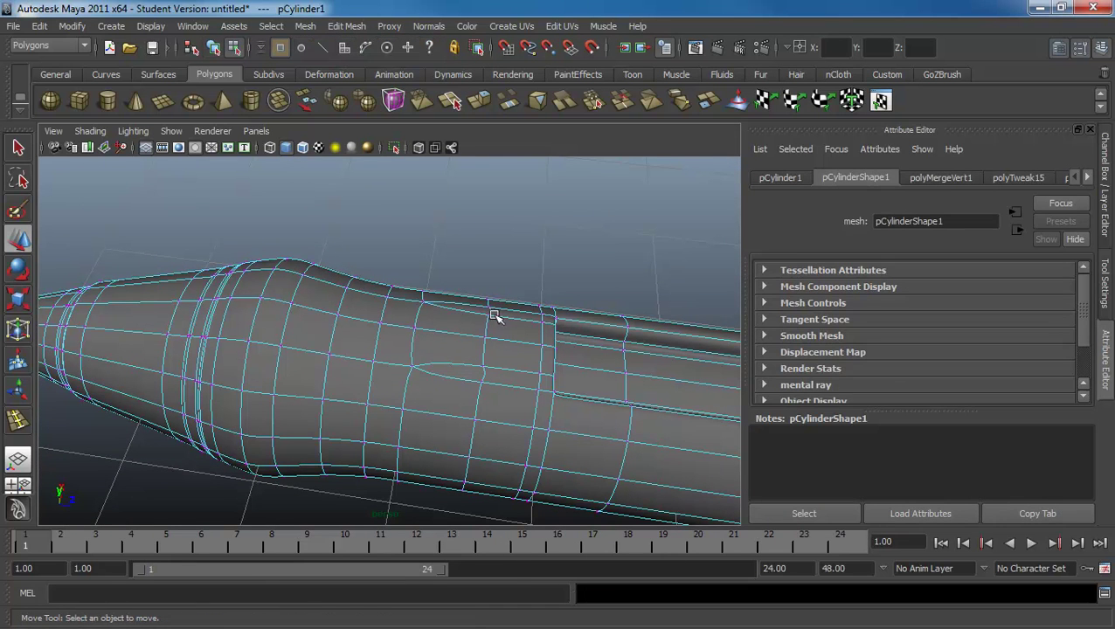
{"action": "left_click", "coordinate": [490, 314]}
{"action": "left_click_drag", "start_coordinate": [490, 313], "coordinate": [490, 306]}
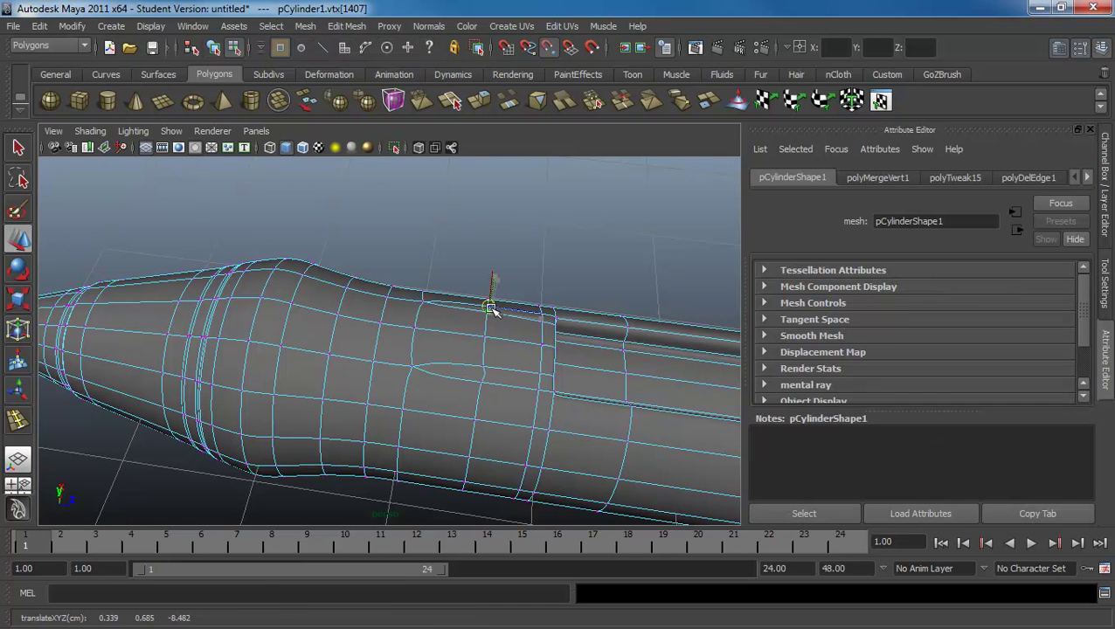
{"action": "key", "text": "ctrl+z"}
{"action": "key", "text": "ctrl+z"}
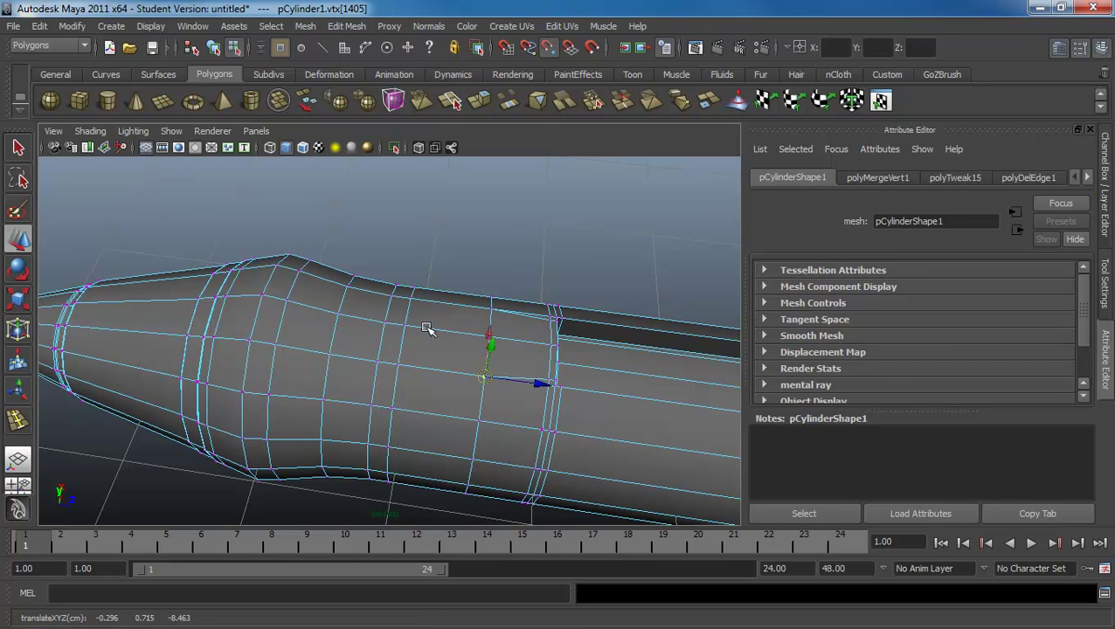
- Box-select the loop vertices at the slot end and merge them
{"action": "left_click_drag", "start_coordinate": [679, 506], "coordinate": [348, 258]}
{"action": "left_click", "coordinate": [346, 26]}
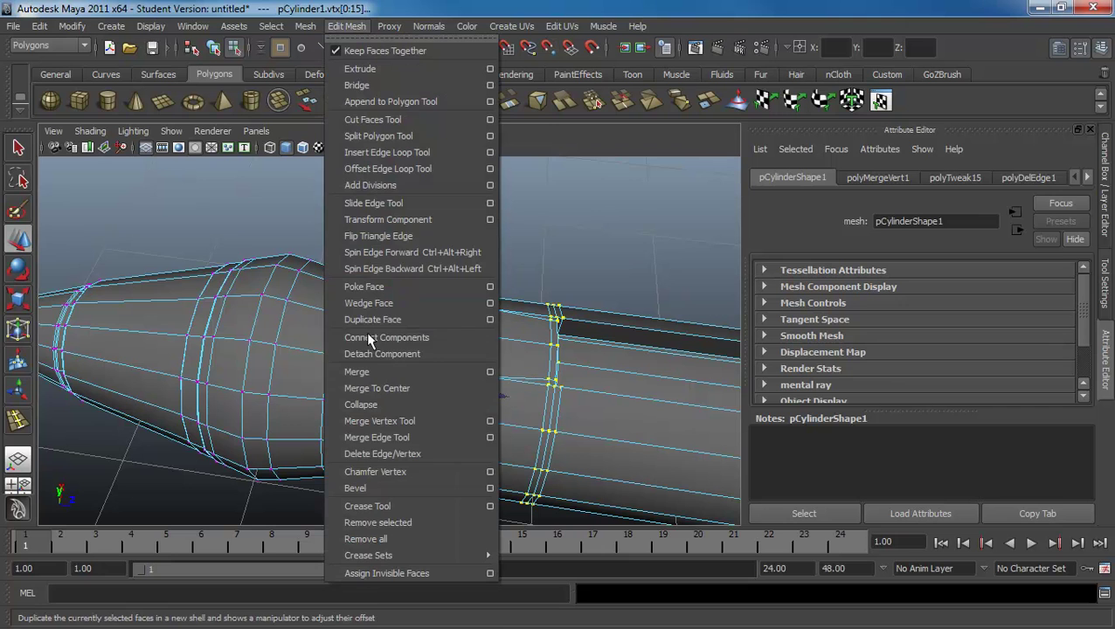
{"action": "left_click", "coordinate": [381, 374]}
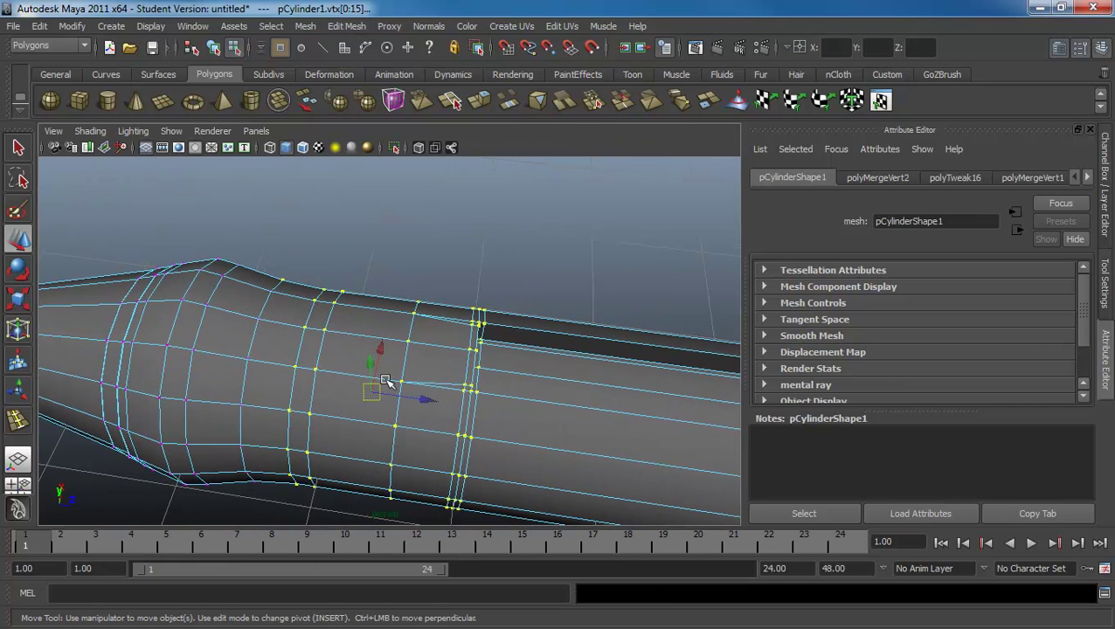
{"action": "key", "text": "F8"}
{"action": "left_click", "coordinate": [514, 302]}
- Marquee-select the vertices of the two close loops at the slot end and merge them
{"action": "mouse_move", "coordinate": [514, 302]}
{"action": "left_mouse_down", "text": "alt"}
{"action": "mouse_move", "coordinate": [431, 302]}
{"action": "mouse_move", "coordinate": [426, 319]}
{"action": "left_mouse_up", "text": "alt"}
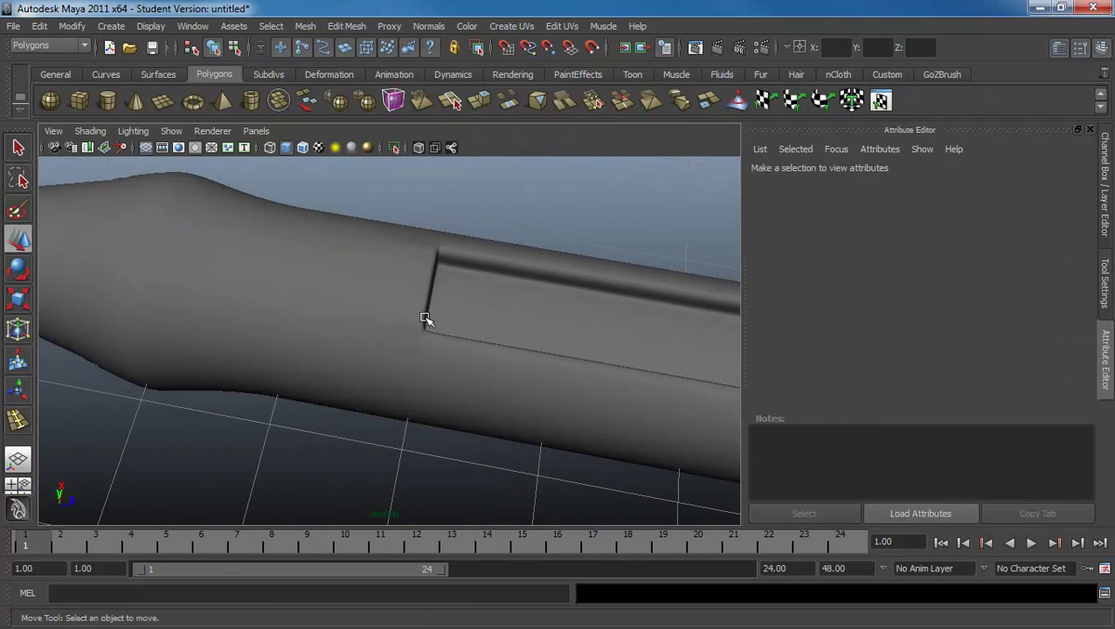
{"action": "left_click", "coordinate": [421, 298]}
{"action": "key", "text": "F8"}
{"action": "left_click", "coordinate": [418, 323]}
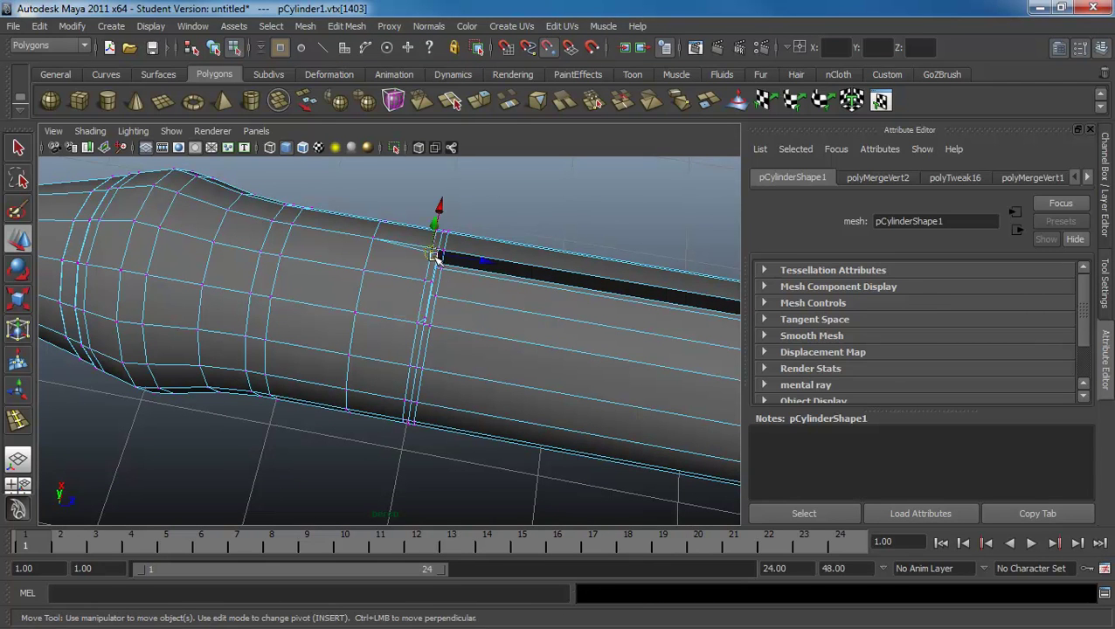
{"action": "left_click_drag", "start_coordinate": [375, 195], "coordinate": [482, 264], "text": "shift"}
{"action": "left_click_drag", "start_coordinate": [345, 371], "coordinate": [512, 474], "text": "shift"}
{"action": "left_click", "coordinate": [346, 25]}
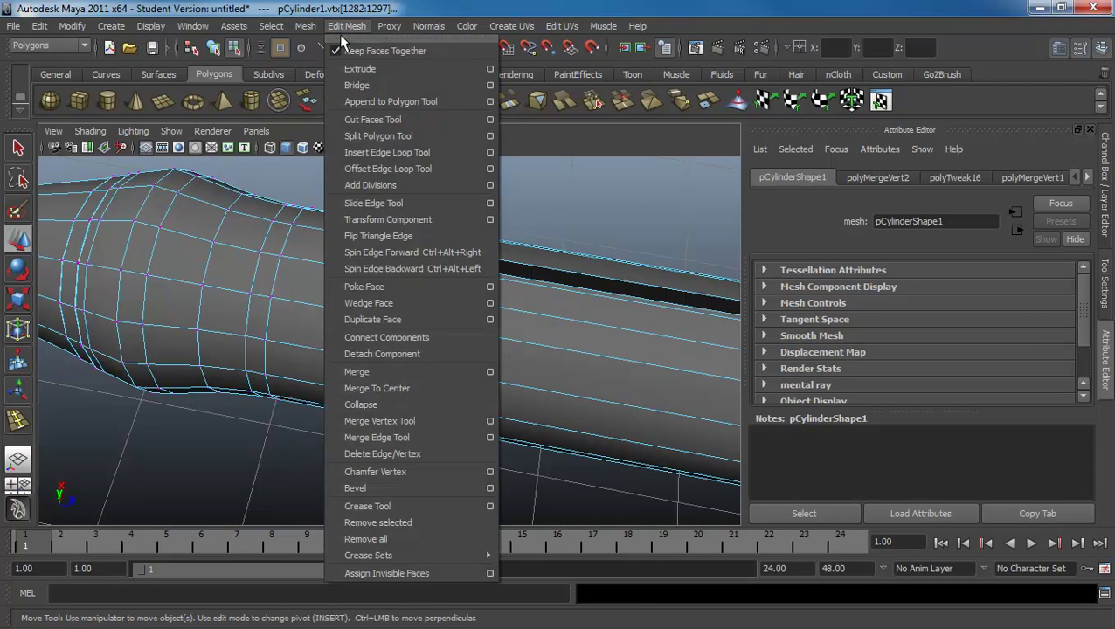
{"action": "left_click", "coordinate": [366, 368]}
{"action": "key", "text": "F8"}
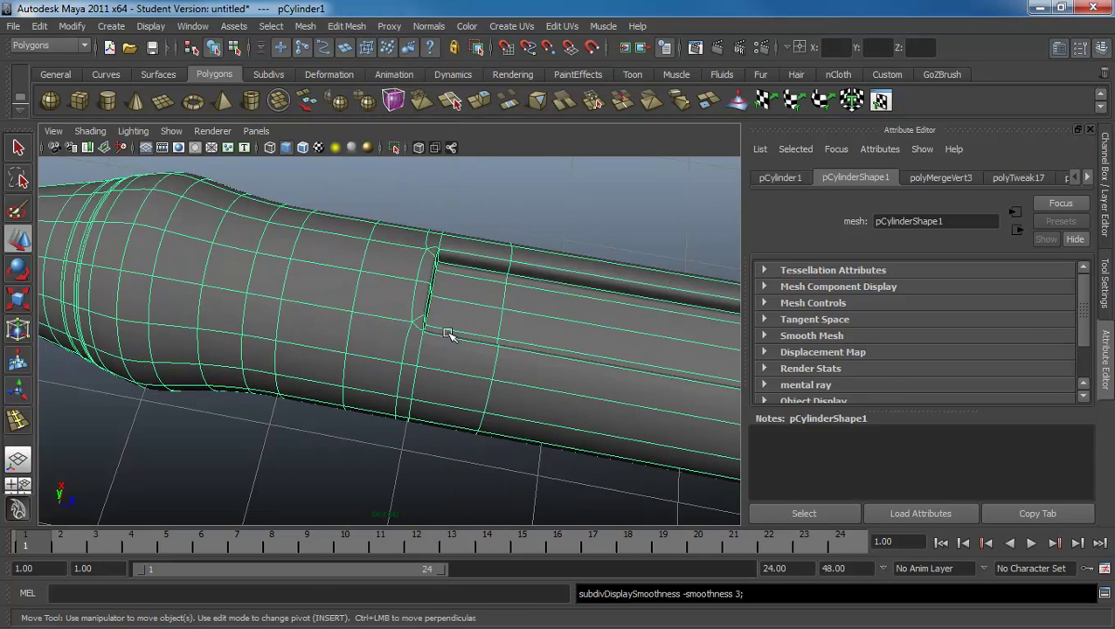
{"action": "left_click", "coordinate": [507, 252]}
- Select all the vertices around the slot's other end in vertex mode
{"action": "mouse_move", "coordinate": [545, 321]}
{"action": "left_mouse_down", "text": "alt"}
{"action": "mouse_move", "coordinate": [281, 316]}
{"action": "mouse_move", "coordinate": [224, 326]}
{"action": "left_mouse_up", "text": "alt"}
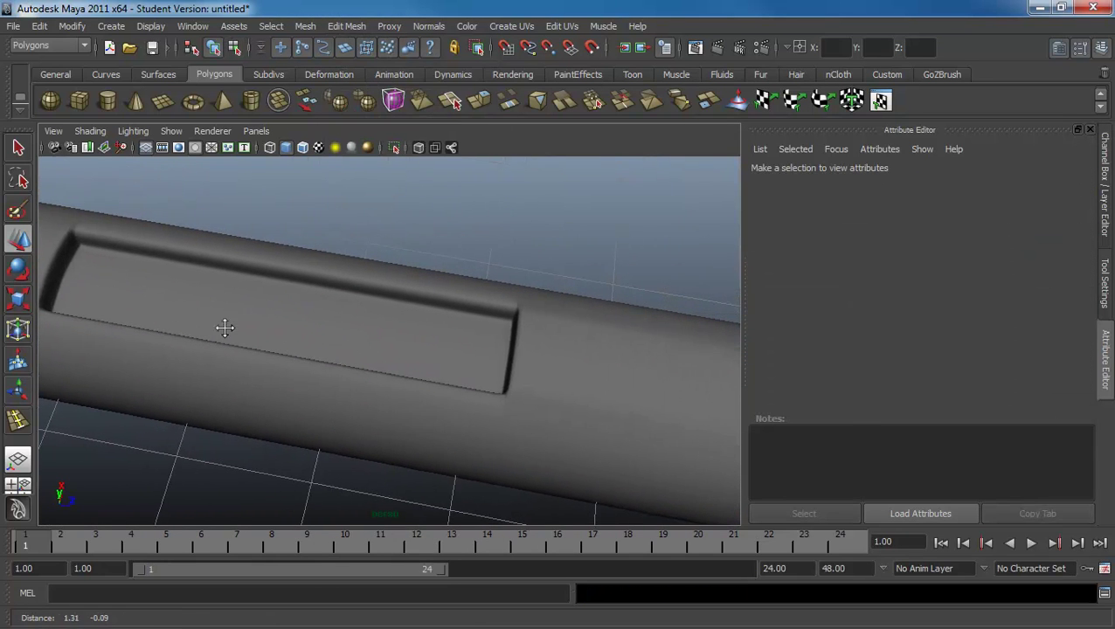
{"action": "left_click", "coordinate": [593, 437]}
{"action": "left_click_drag", "start_coordinate": [593, 437], "coordinate": [447, 417], "text": "alt"}
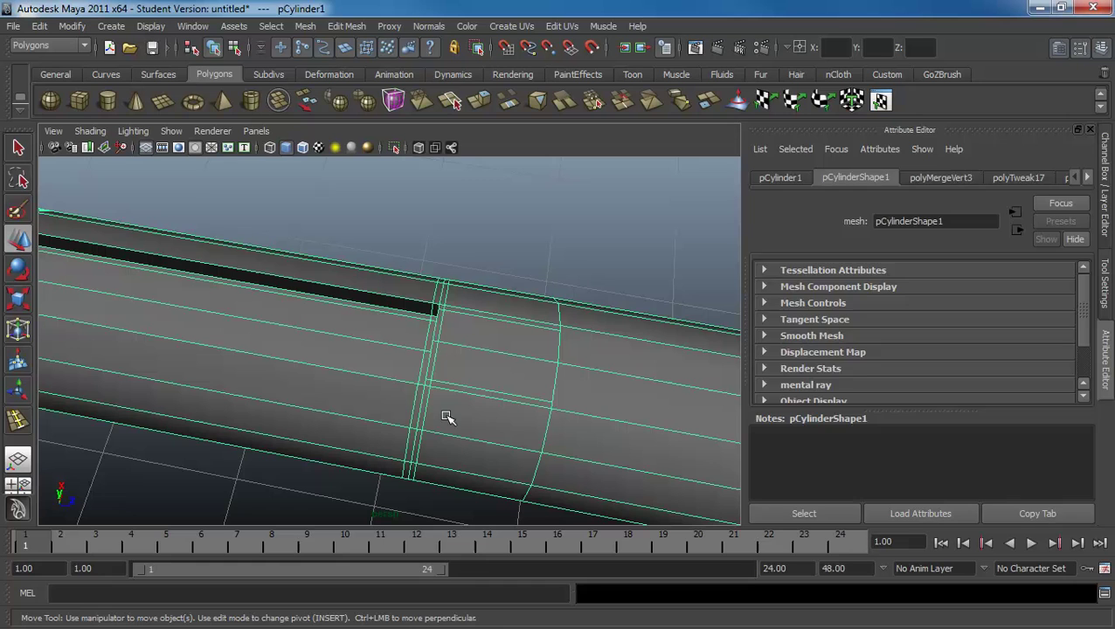
{"action": "key", "text": "F8"}
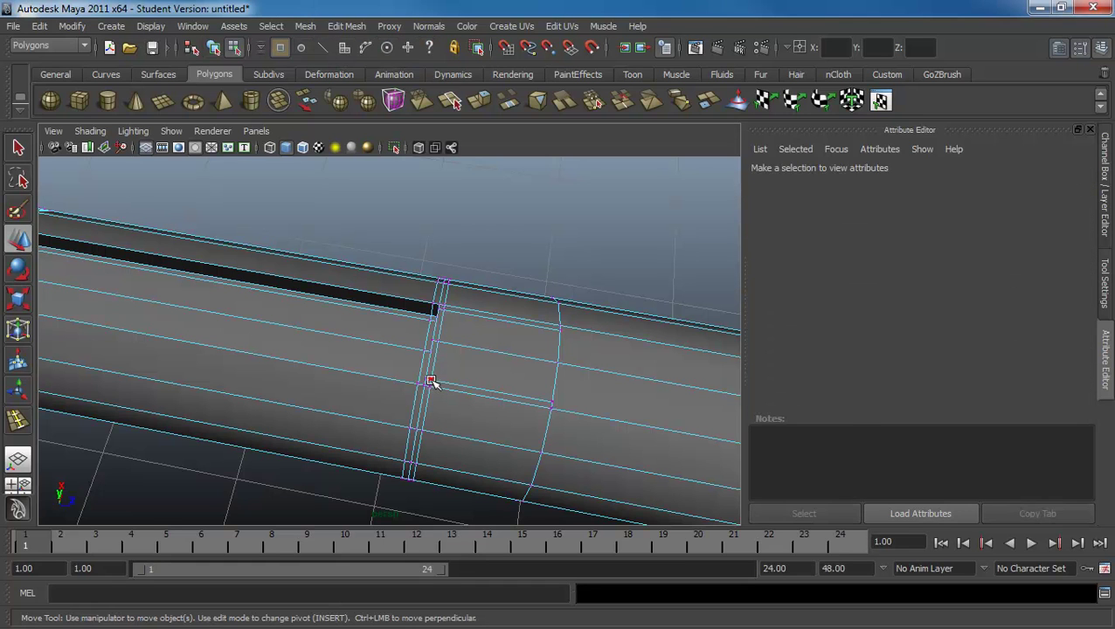
{"action": "left_click", "coordinate": [433, 385]}
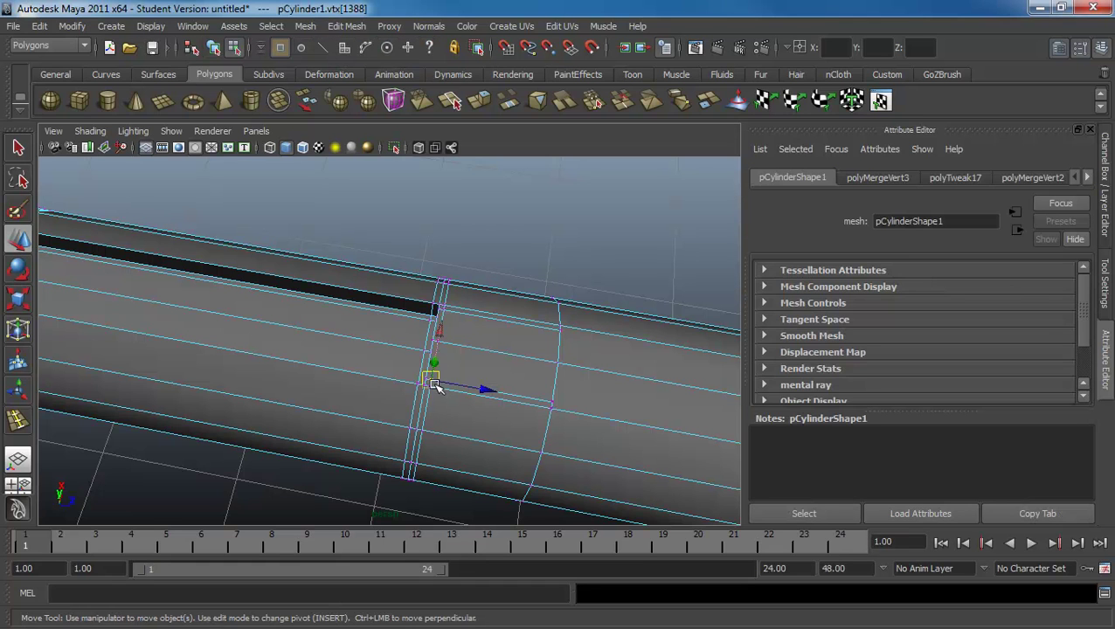
{"action": "left_click", "coordinate": [441, 311]}
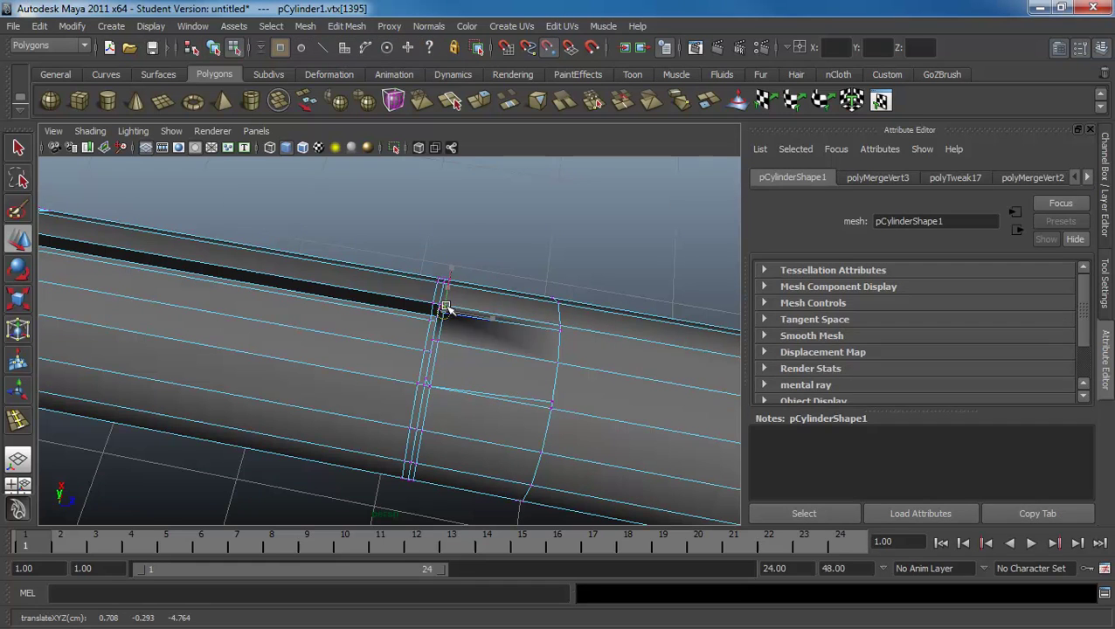
{"action": "left_click", "coordinate": [560, 333]}
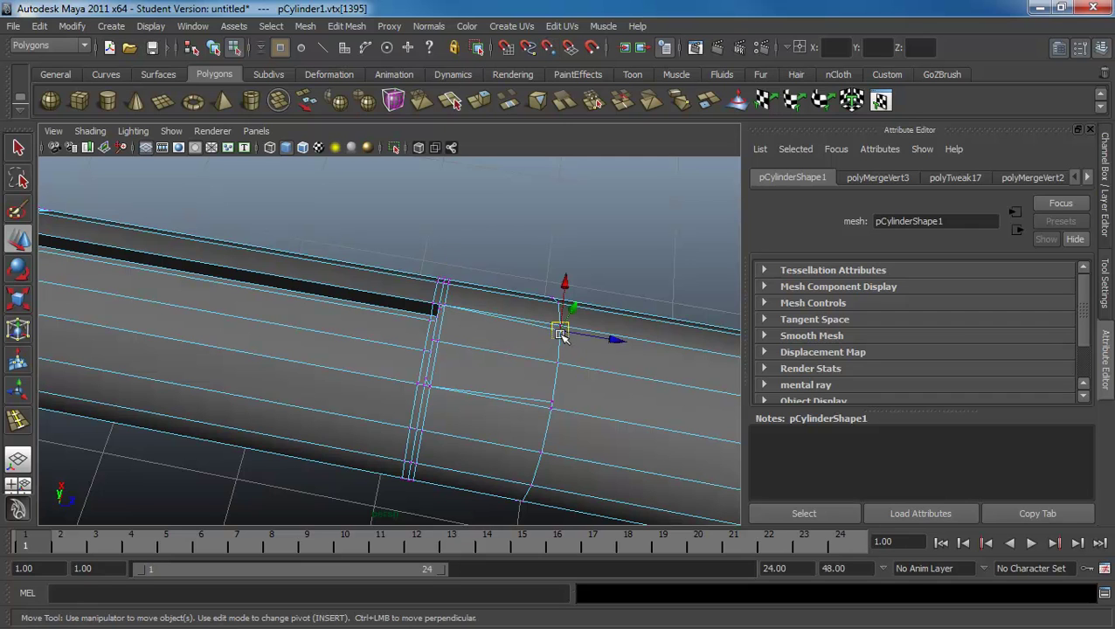
{"action": "left_click", "coordinate": [553, 405]}
{"action": "left_click_drag", "start_coordinate": [579, 267], "coordinate": [332, 475]}
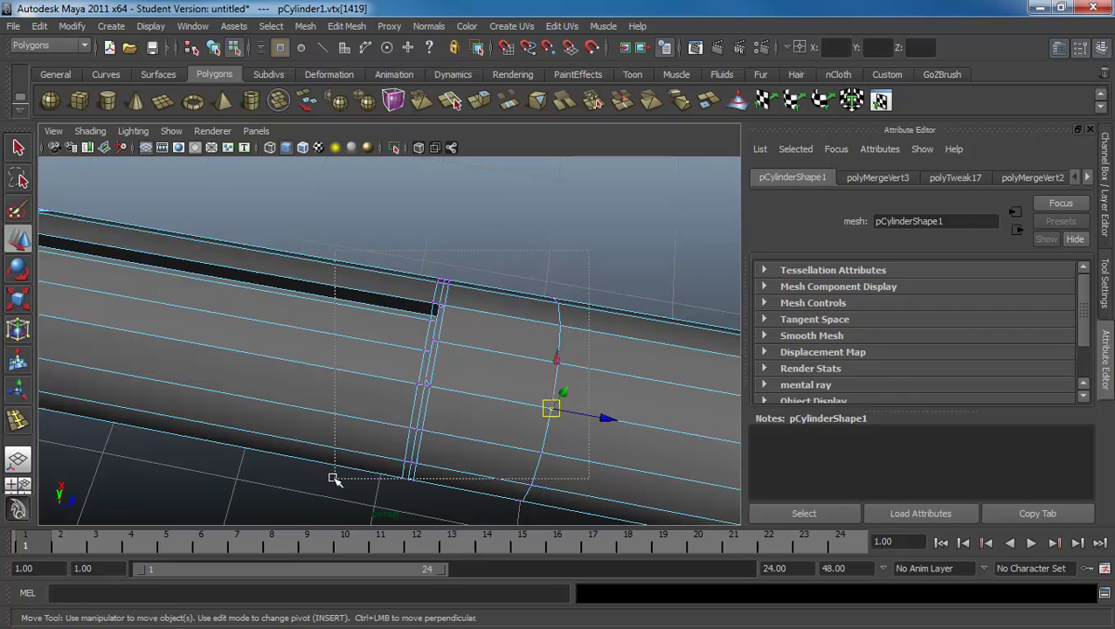
- Weld them through the Merge options dialog, then preview the pen smoothed
{"action": "left_click", "coordinate": [347, 25]}
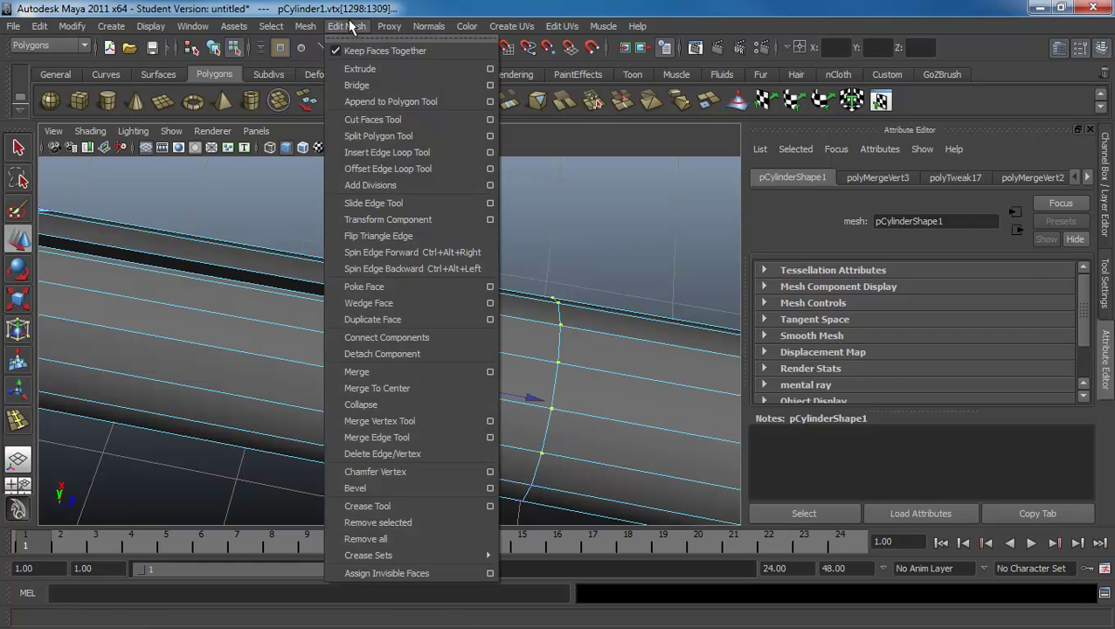
{"action": "left_click", "coordinate": [490, 372]}
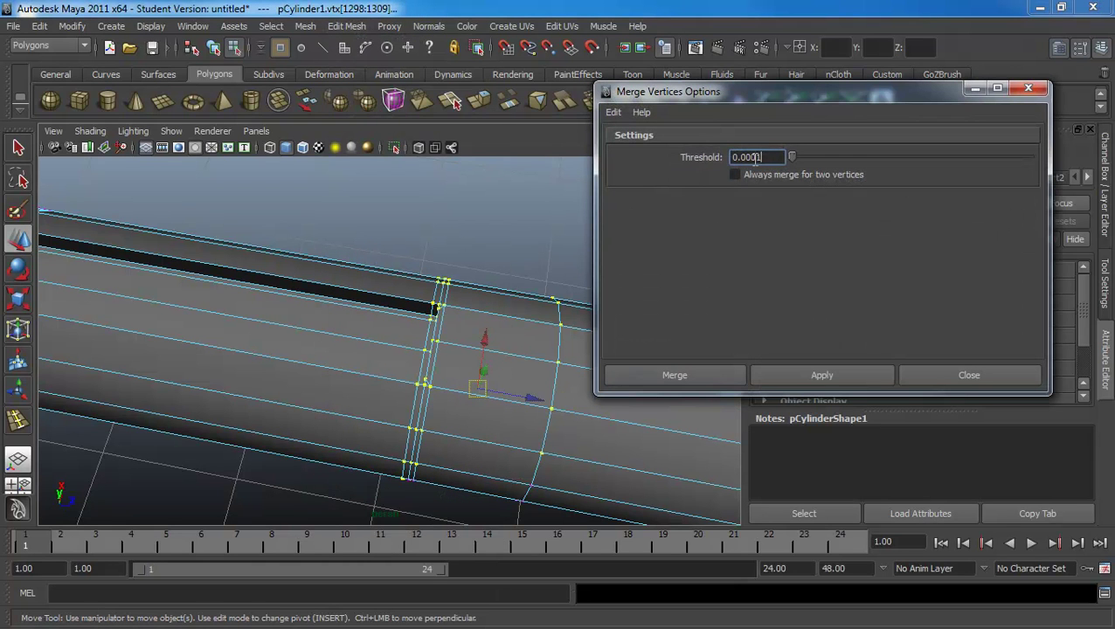
{"action": "left_click", "coordinate": [834, 380]}
{"action": "left_click", "coordinate": [933, 372]}
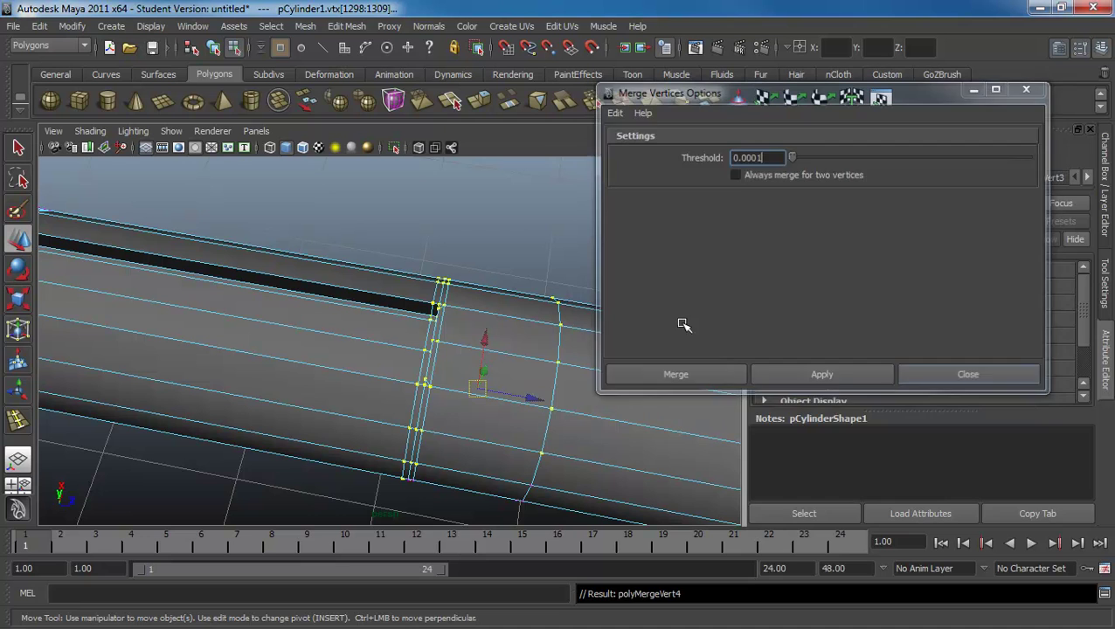
{"action": "key", "text": "F8"}
{"action": "key", "text": "3"}
{"action": "left_click", "coordinate": [498, 247]}
{"action": "mouse_move", "coordinate": [498, 247]}
{"action": "left_mouse_down", "text": "alt"}
{"action": "mouse_move", "coordinate": [424, 336]}
{"action": "mouse_move", "coordinate": [340, 319]}
{"action": "mouse_move", "coordinate": [417, 384]}
{"action": "mouse_move", "coordinate": [450, 349]}
{"action": "mouse_move", "coordinate": [326, 387]}
{"action": "mouse_move", "coordinate": [323, 416]}
{"action": "left_mouse_up", "text": "alt"}
- Turn off the pen's smooth preview and orbit, zoom and pan to inspect the slot's edge loops
{"action": "mouse_move", "coordinate": [324, 416]}
{"action": "right_mouse_down", "text": "alt"}
{"action": "mouse_move", "coordinate": [381, 388]}
{"action": "mouse_move", "coordinate": [393, 411]}
{"action": "right_mouse_up", "text": "alt"}
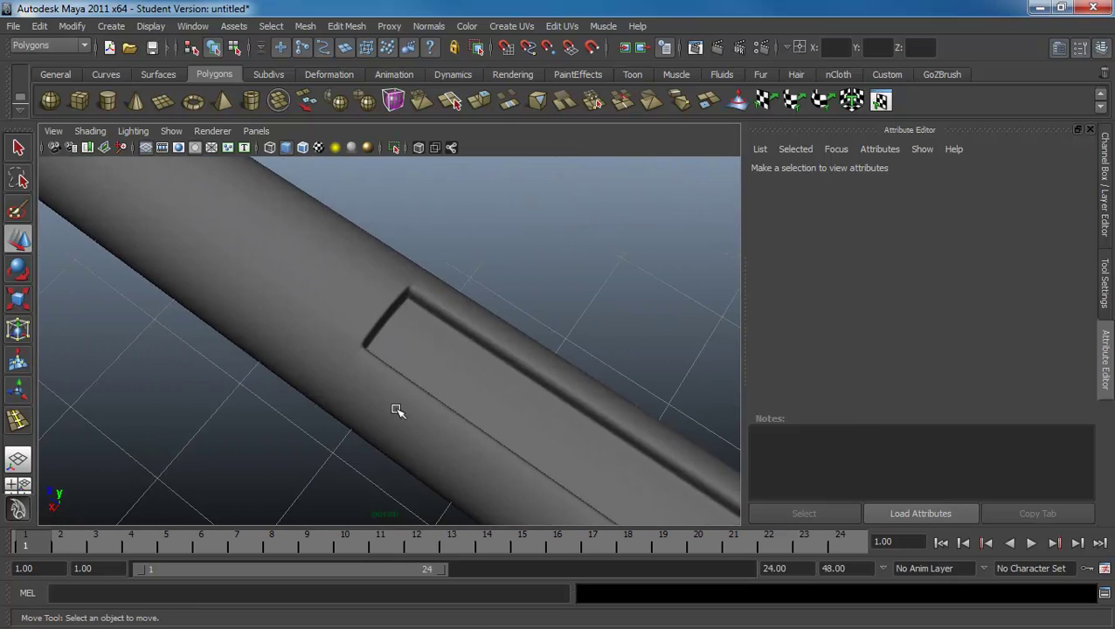
{"action": "left_click", "coordinate": [396, 411]}
{"action": "key", "text": "1"}
{"action": "mouse_move", "coordinate": [396, 411]}
{"action": "left_mouse_down", "text": "alt"}
{"action": "mouse_move", "coordinate": [371, 378]}
{"action": "mouse_move", "coordinate": [530, 450]}
{"action": "mouse_move", "coordinate": [440, 393]}
{"action": "mouse_move", "coordinate": [391, 386]}
{"action": "mouse_move", "coordinate": [373, 335]}
{"action": "mouse_move", "coordinate": [490, 423]}
{"action": "mouse_move", "coordinate": [366, 348]}
{"action": "mouse_move", "coordinate": [490, 422]}
{"action": "mouse_move", "coordinate": [575, 450]}
{"action": "mouse_move", "coordinate": [542, 455]}
{"action": "mouse_move", "coordinate": [578, 471]}
{"action": "mouse_move", "coordinate": [431, 417]}
{"action": "mouse_move", "coordinate": [316, 405]}
{"action": "mouse_move", "coordinate": [345, 413]}
{"action": "mouse_move", "coordinate": [353, 397]}
{"action": "mouse_move", "coordinate": [348, 420]}
{"action": "mouse_move", "coordinate": [443, 440]}
{"action": "mouse_move", "coordinate": [331, 439]}
{"action": "left_mouse_up", "text": "alt"}
{"action": "mouse_move", "coordinate": [330, 438]}
{"action": "right_mouse_down", "text": "alt"}
{"action": "mouse_move", "coordinate": [340, 390]}
{"action": "mouse_move", "coordinate": [598, 522]}
{"action": "right_mouse_up", "text": "alt"}
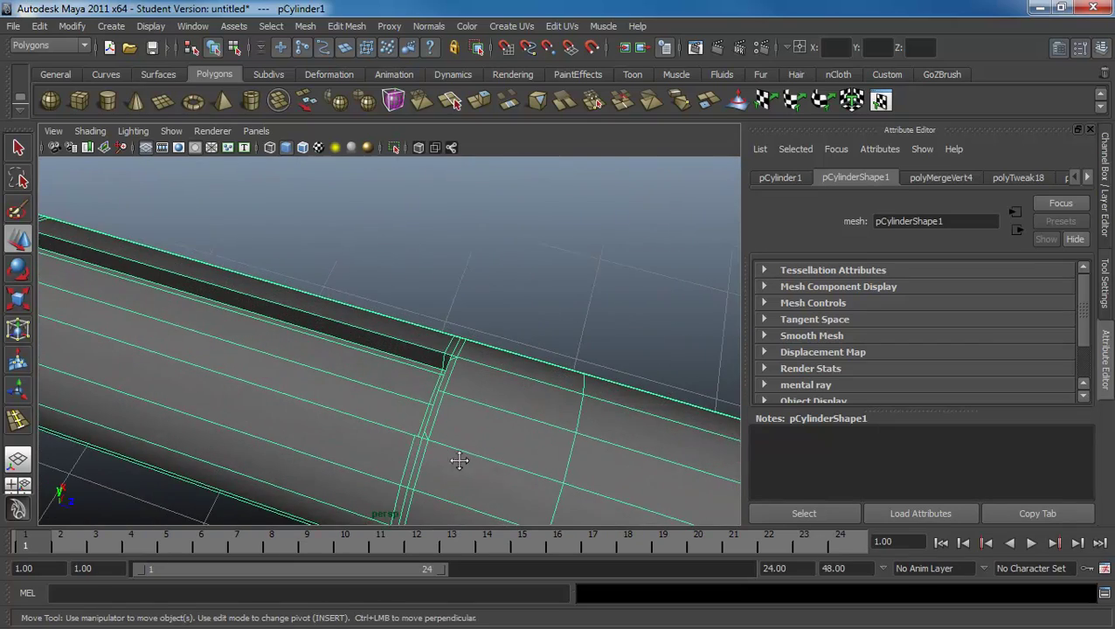
{"action": "right_click_drag", "start_coordinate": [460, 458], "coordinate": [536, 449], "text": "alt"}
{"action": "middle_click_drag", "start_coordinate": [536, 450], "coordinate": [577, 441], "text": "alt"}
{"action": "mouse_move", "coordinate": [578, 440]}
{"action": "left_mouse_down", "text": "alt"}
{"action": "mouse_move", "coordinate": [528, 450]}
{"action": "mouse_move", "coordinate": [580, 450]}
{"action": "left_mouse_up", "text": "alt"}
{"action": "mouse_move", "coordinate": [580, 450]}
{"action": "right_mouse_down", "text": "alt"}
{"action": "mouse_move", "coordinate": [348, 391]}
{"action": "mouse_move", "coordinate": [260, 395]}
{"action": "right_mouse_up", "text": "alt"}
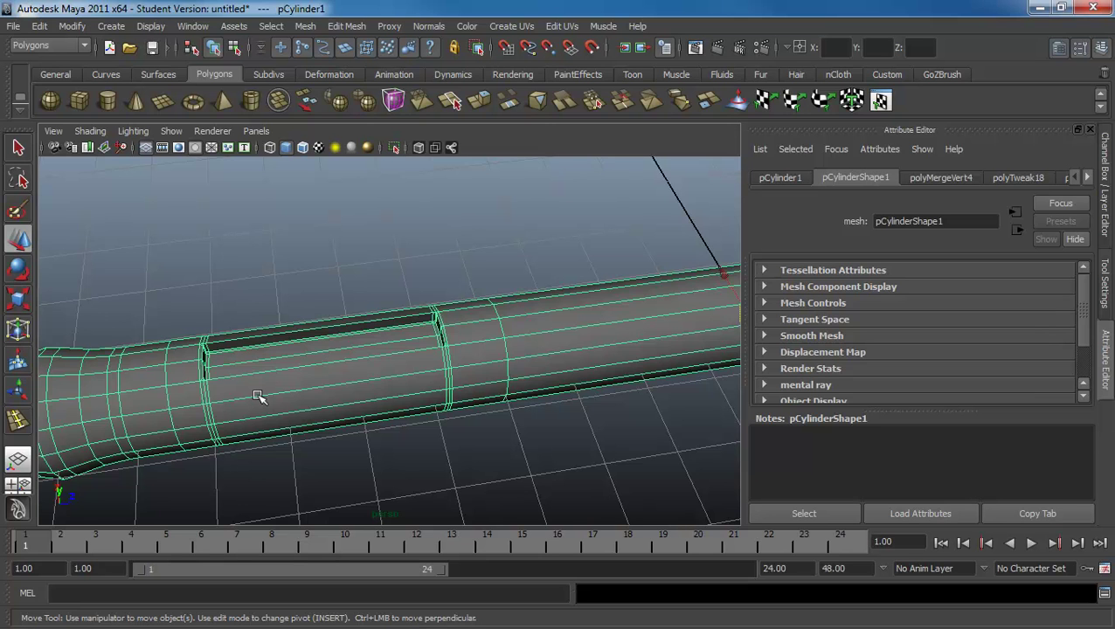
- Create a polygon cube and switch to a wireframe side view centred on the slot
{"action": "left_click", "coordinate": [79, 101]}
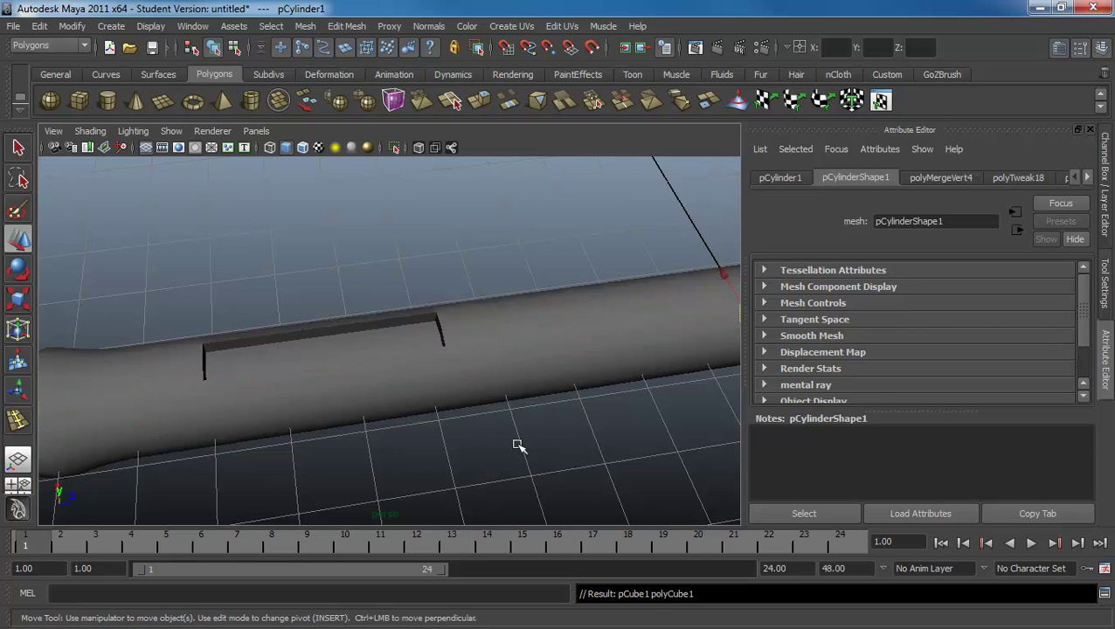
{"action": "right_click_drag", "start_coordinate": [518, 443], "coordinate": [298, 403], "text": "alt"}
{"action": "left_click_drag", "start_coordinate": [560, 297], "coordinate": [529, 268]}
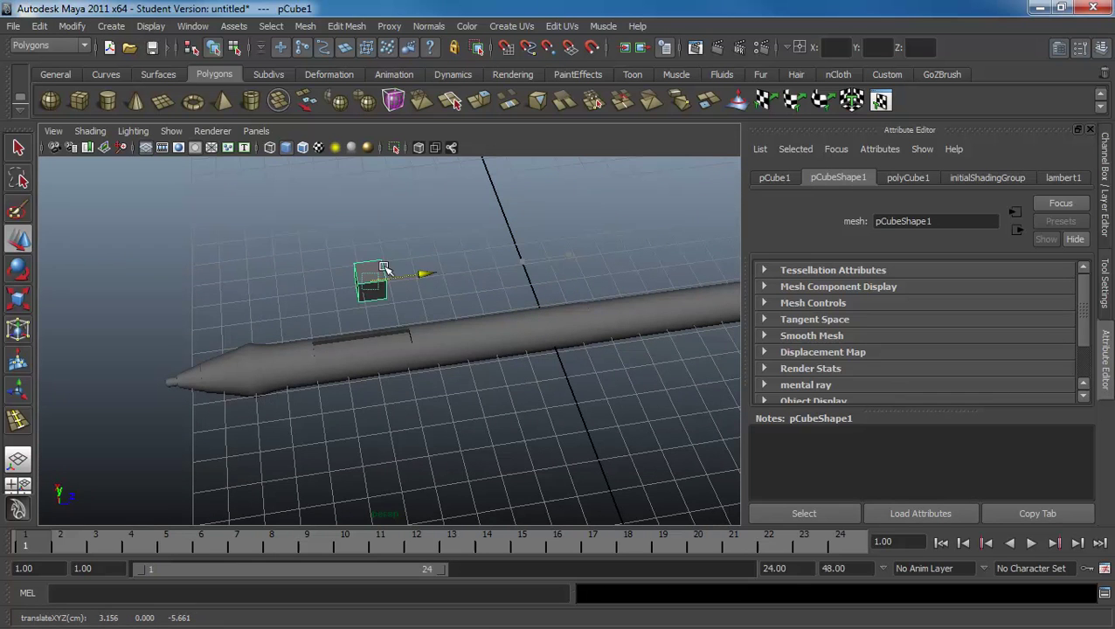
{"action": "key", "text": "space"}
{"action": "left_click_drag", "start_coordinate": [373, 267], "coordinate": [346, 268]}
{"action": "middle_click_drag", "start_coordinate": [485, 328], "coordinate": [348, 391], "text": "alt"}
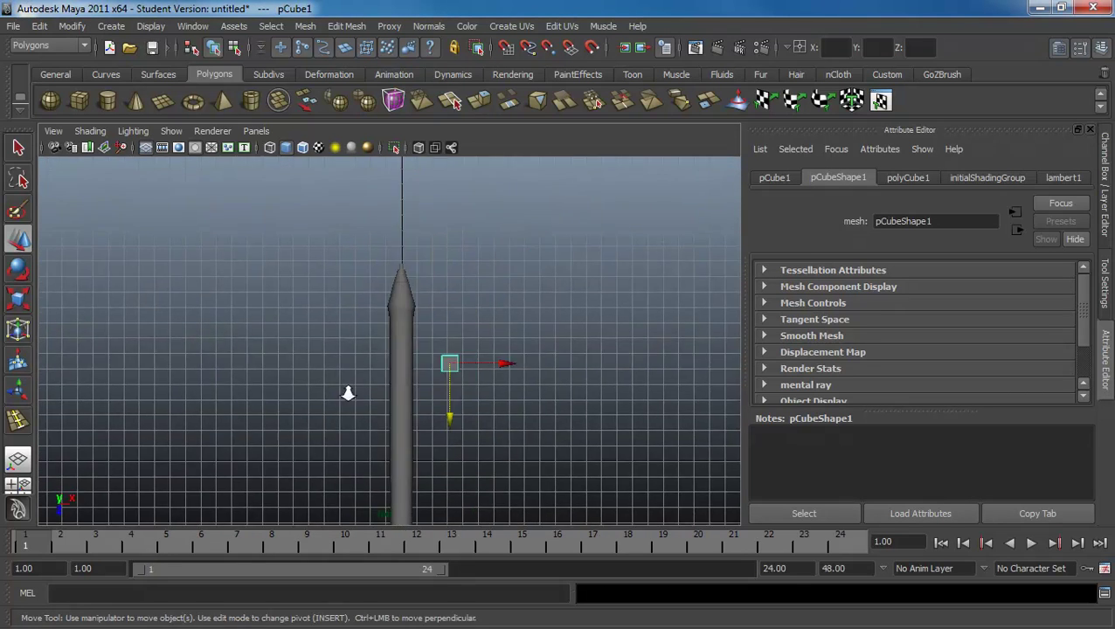
{"action": "scroll", "coordinate": [348, 391], "scroll_direction": "up", "scroll_amount": 5}
{"action": "key", "text": "4"}
{"action": "scroll", "coordinate": [672, 476], "scroll_direction": "down", "scroll_amount": 3}
{"action": "mouse_move", "coordinate": [671, 476]}
{"action": "middle_mouse_down", "text": "alt"}
{"action": "mouse_move", "coordinate": [549, 376]}
{"action": "mouse_move", "coordinate": [536, 329]}
{"action": "middle_mouse_up", "text": "alt"}
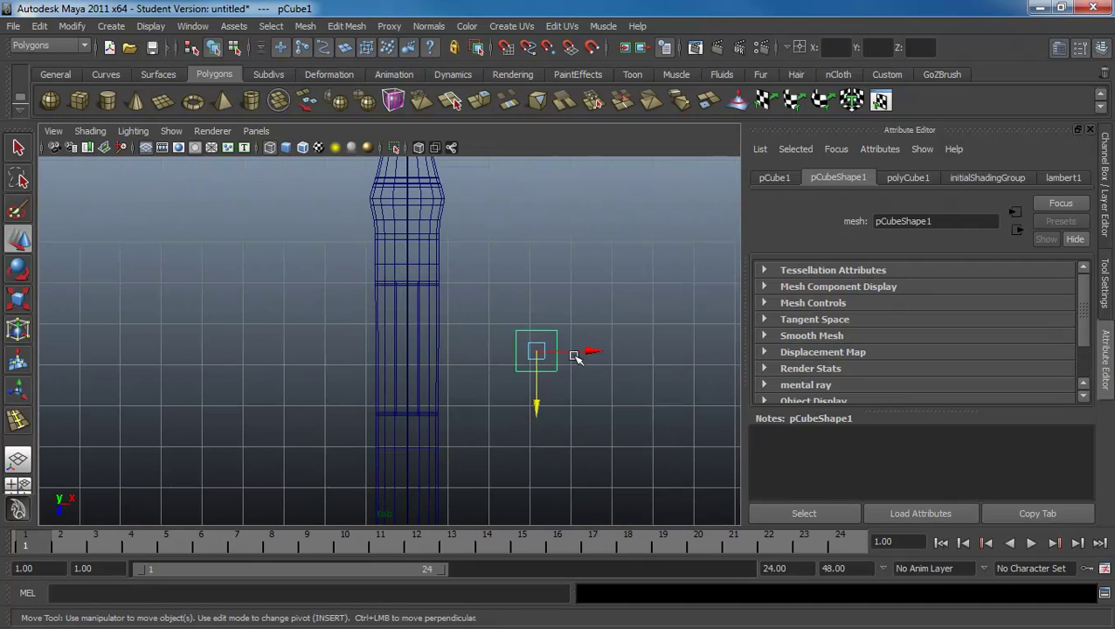
- Move the box onto the pen's centreline and scale it to the slot's length and width
{"action": "left_click_drag", "start_coordinate": [567, 352], "coordinate": [421, 352]}
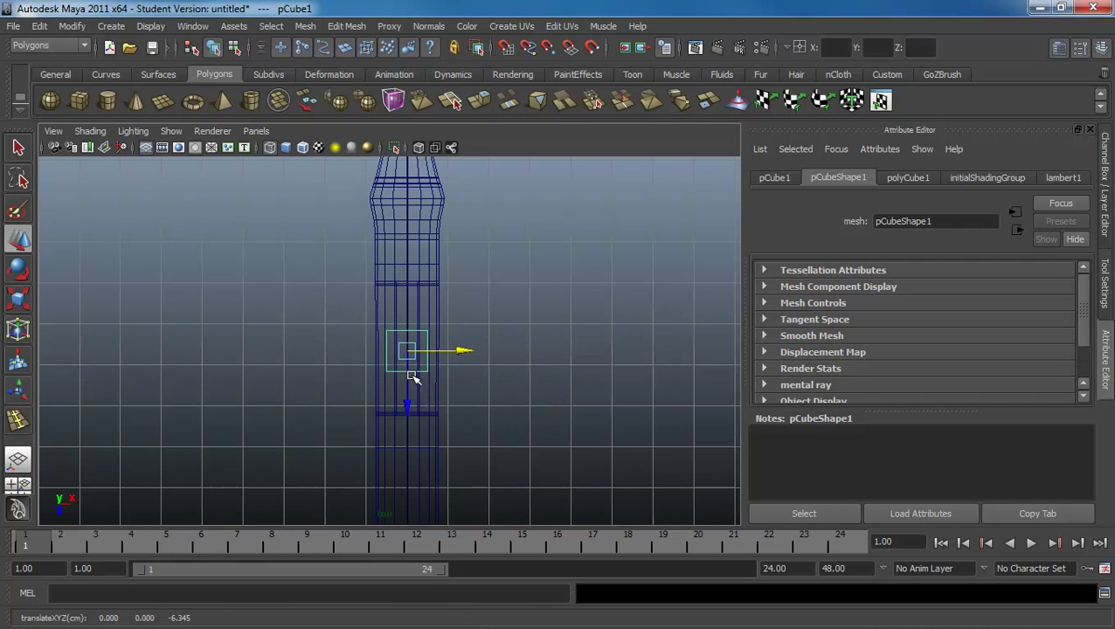
{"action": "key", "text": "r"}
{"action": "left_click_drag", "start_coordinate": [406, 423], "coordinate": [407, 489]}
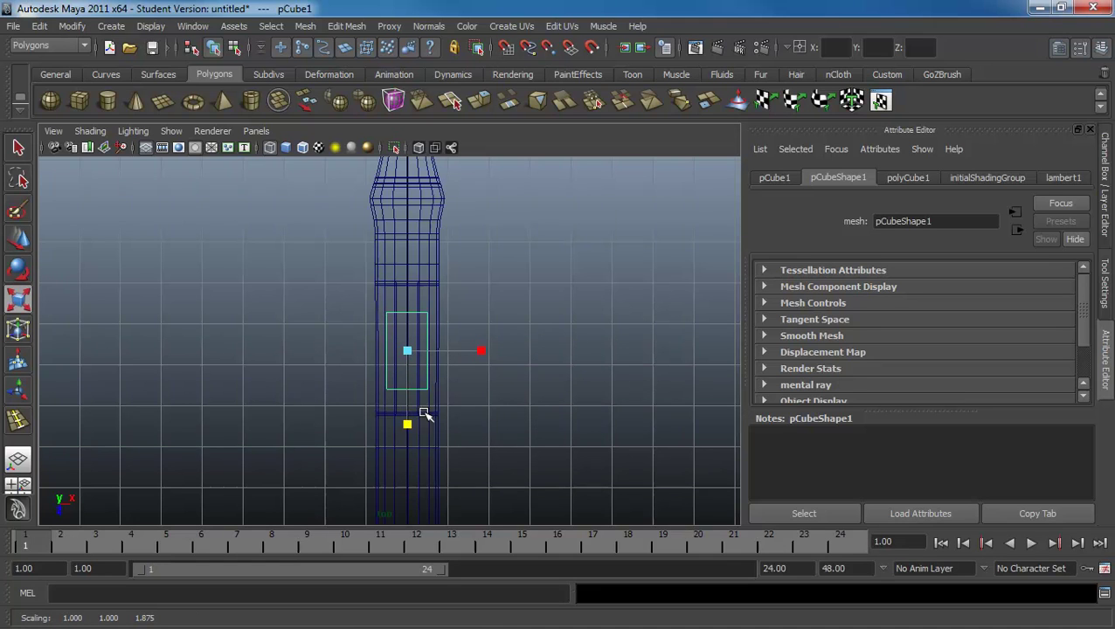
{"action": "left_click_drag", "start_coordinate": [408, 424], "coordinate": [413, 472]}
{"action": "key", "text": "w"}
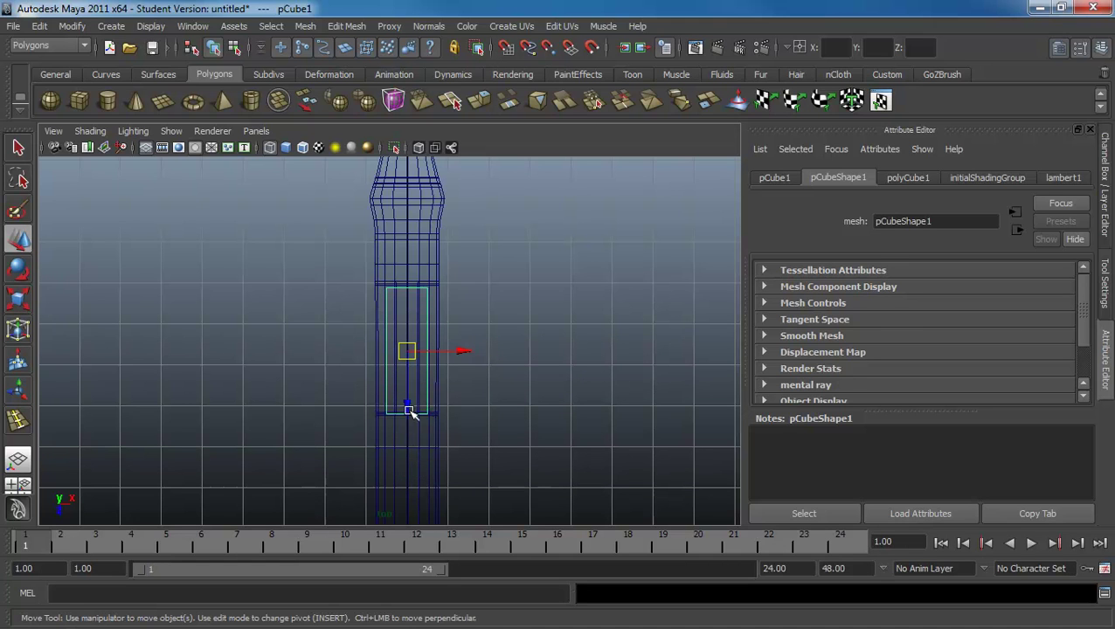
{"action": "key", "text": "r"}
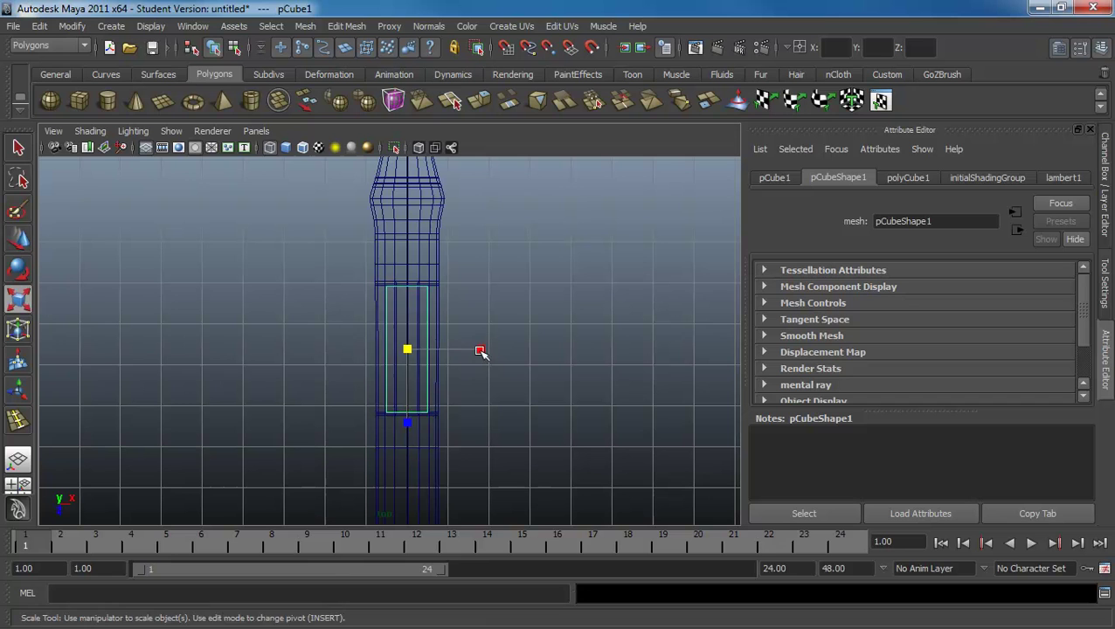
{"action": "mouse_move", "coordinate": [481, 352]}
{"action": "left_mouse_down"}
{"action": "mouse_move", "coordinate": [443, 353]}
{"action": "mouse_move", "coordinate": [449, 313]}
{"action": "left_mouse_up"}
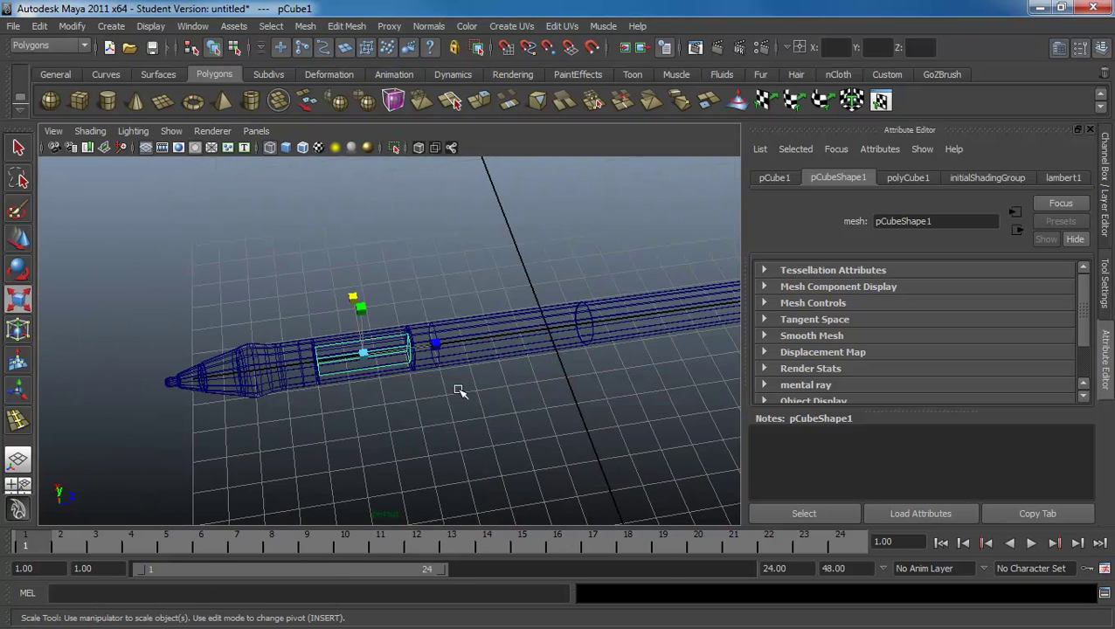
- Back in perspective, raise the box above the pen and flatten it to button height
{"action": "key", "text": "5"}
{"action": "key", "text": "w"}
{"action": "left_click_drag", "start_coordinate": [360, 311], "coordinate": [360, 297]}
{"action": "key", "text": "f"}
{"action": "mouse_move", "coordinate": [416, 410]}
{"action": "right_mouse_down", "text": "alt"}
{"action": "mouse_move", "coordinate": [480, 427]}
{"action": "mouse_move", "coordinate": [455, 294]}
{"action": "right_mouse_up", "text": "alt"}
{"action": "mouse_move", "coordinate": [389, 293]}
{"action": "left_mouse_down"}
{"action": "mouse_move", "coordinate": [391, 249]}
{"action": "mouse_move", "coordinate": [389, 269]}
{"action": "left_mouse_up"}
{"action": "key", "text": "r"}
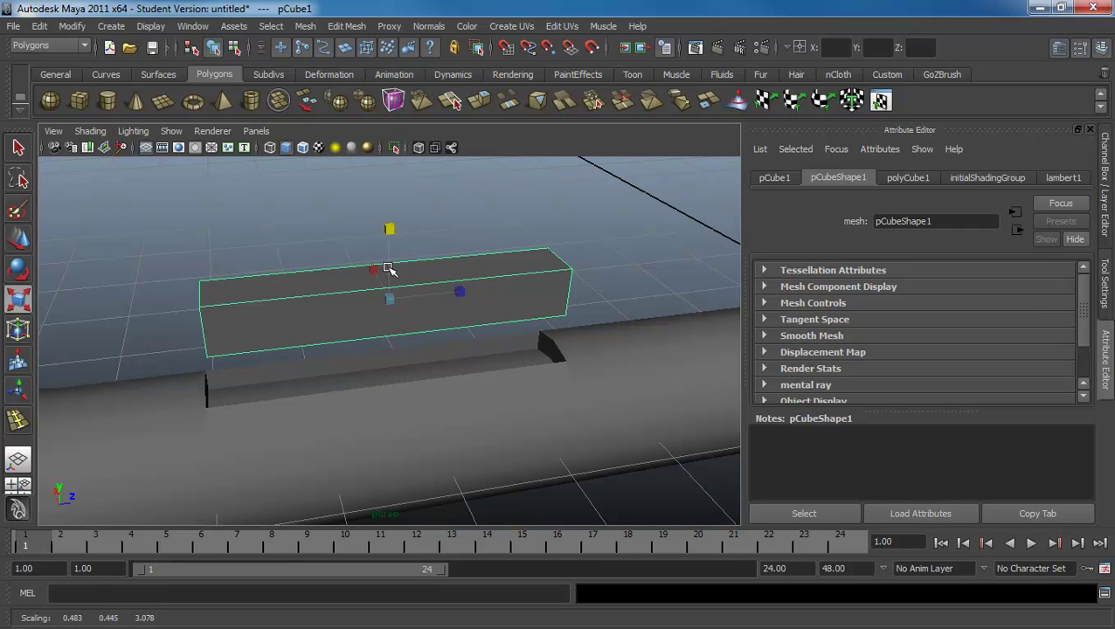
{"action": "left_click_drag", "start_coordinate": [389, 229], "coordinate": [395, 238]}
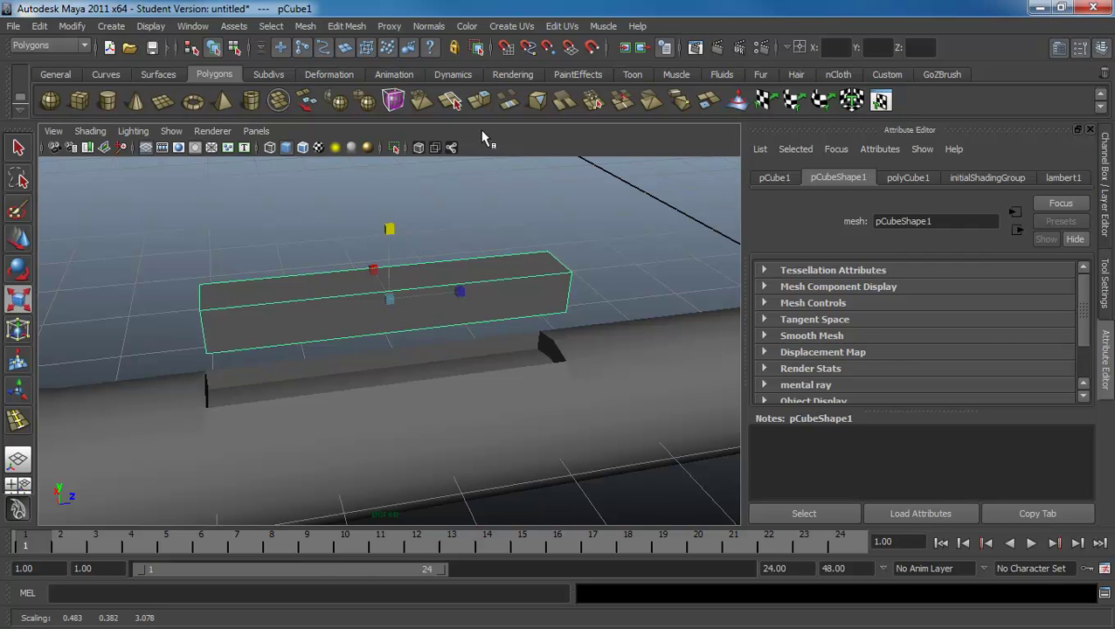
- Insert an edge loop across the box near its left end
{"action": "left_click", "coordinate": [346, 25]}
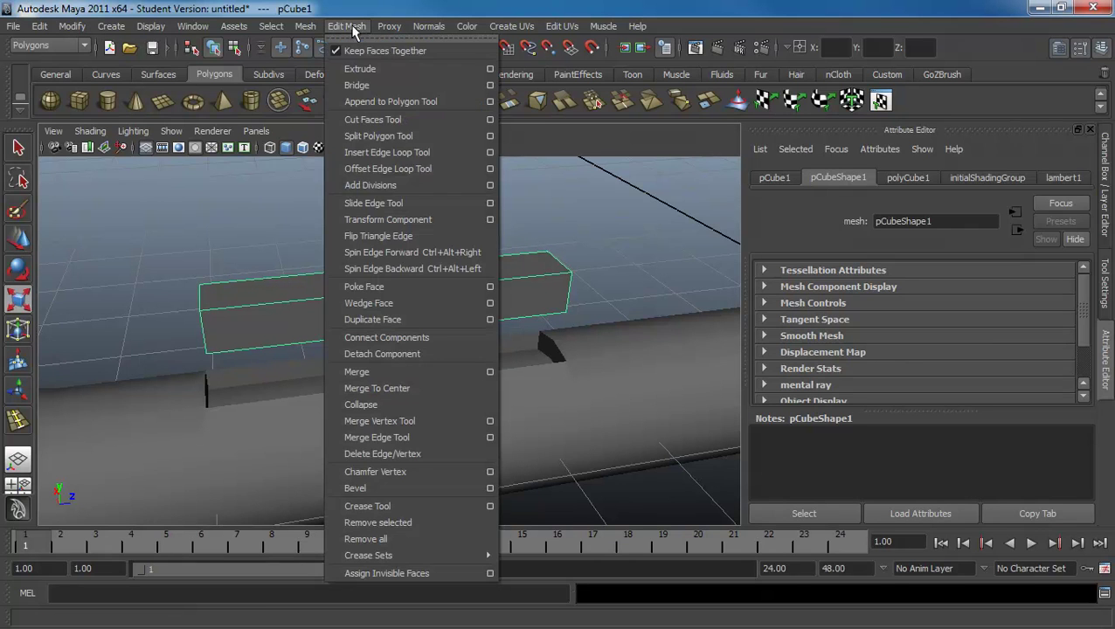
{"action": "left_click", "coordinate": [362, 160]}
{"action": "left_click_drag", "start_coordinate": [346, 299], "coordinate": [347, 301]}
{"action": "key", "text": "q"}
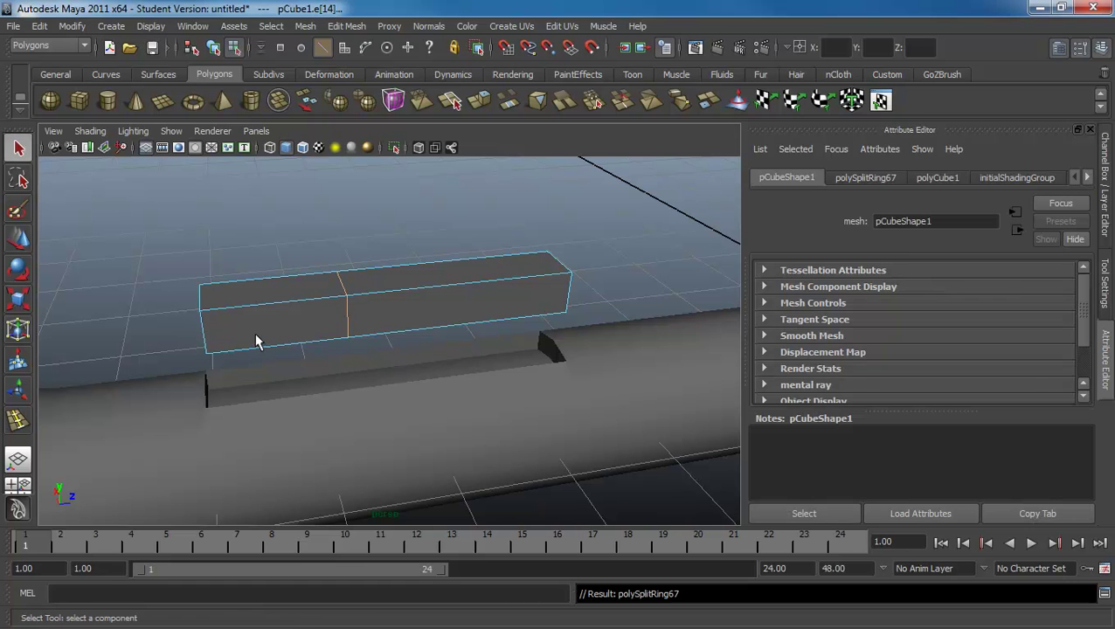
- Lower the top face of the box's short left section
{"action": "key", "text": "F11"}
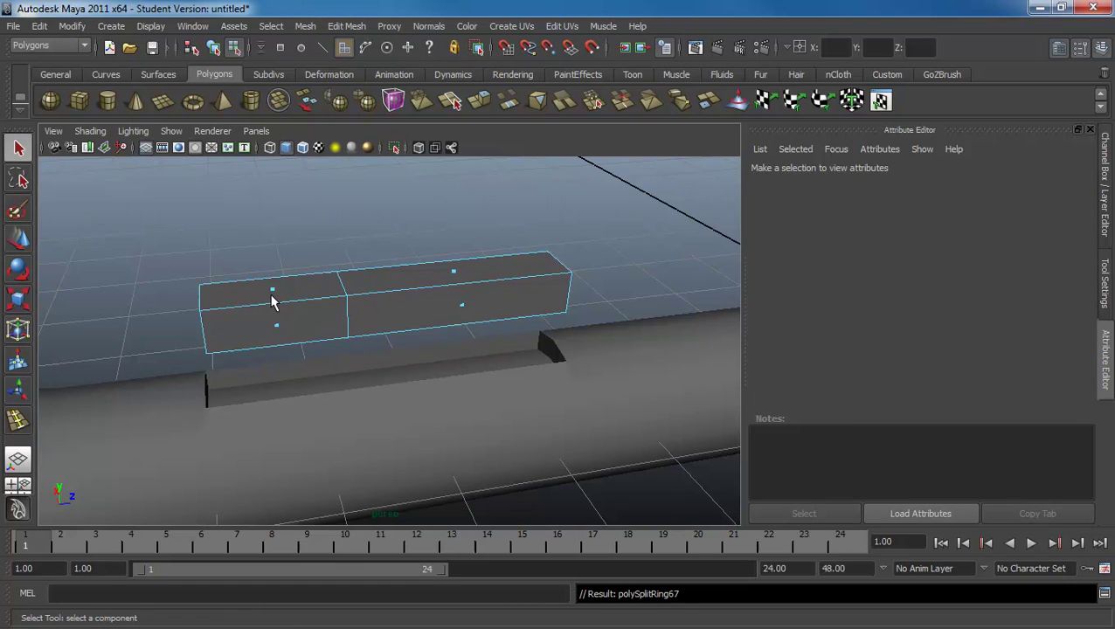
{"action": "left_click", "coordinate": [273, 289]}
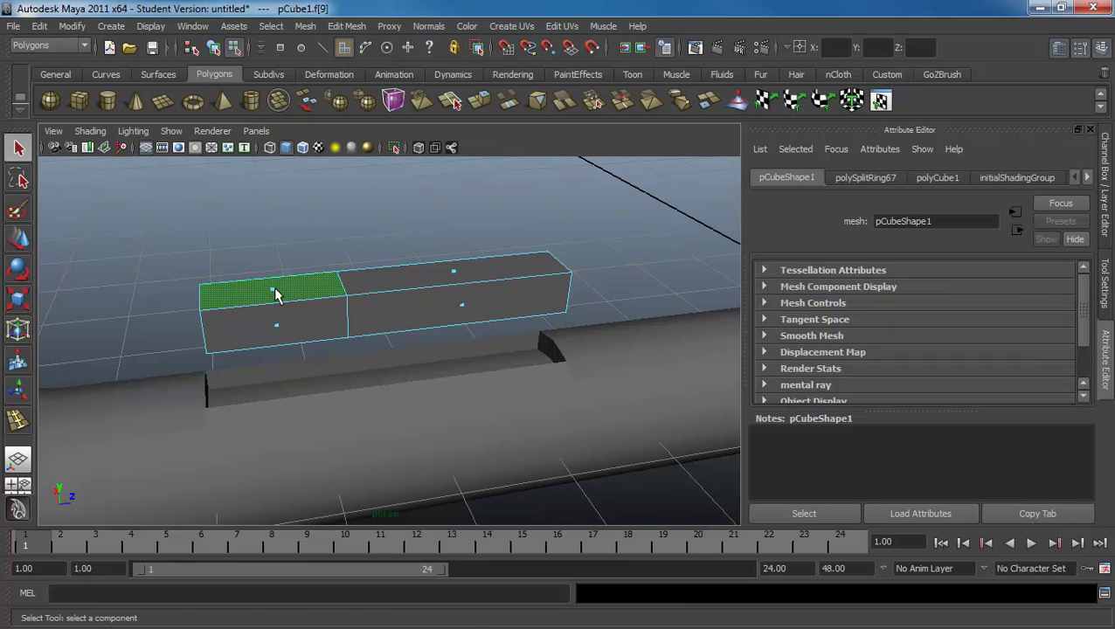
{"action": "key", "text": "w"}
{"action": "left_click_drag", "start_coordinate": [269, 258], "coordinate": [270, 274]}
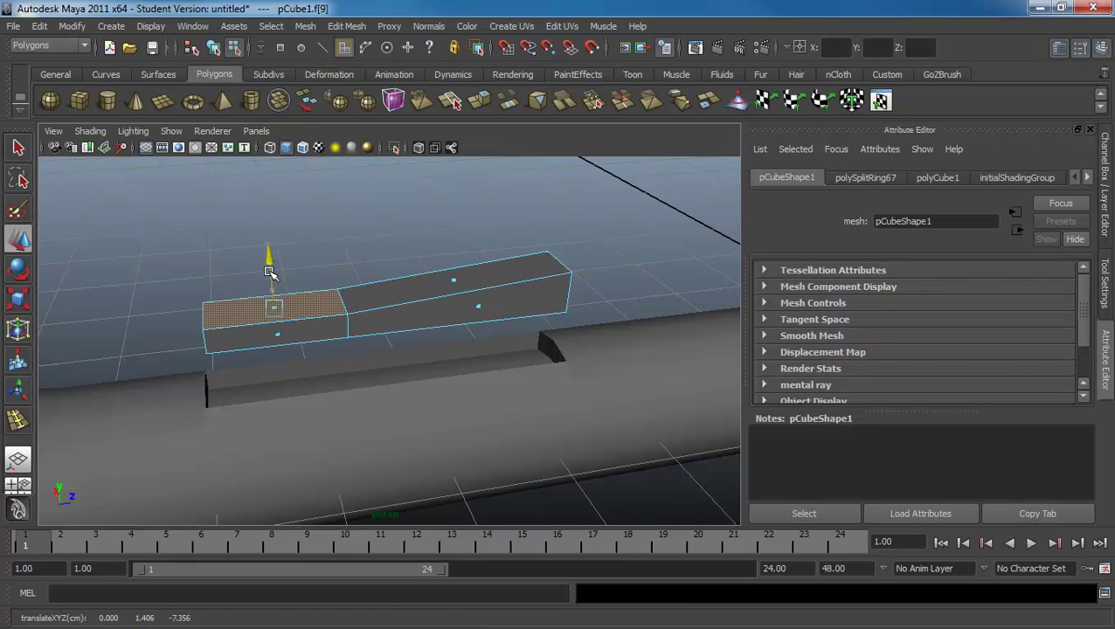
- Adjust the left end edge down and inward, and pull the right end edge back to slant it
{"action": "key", "text": "F10"}
{"action": "left_click", "coordinate": [202, 320]}
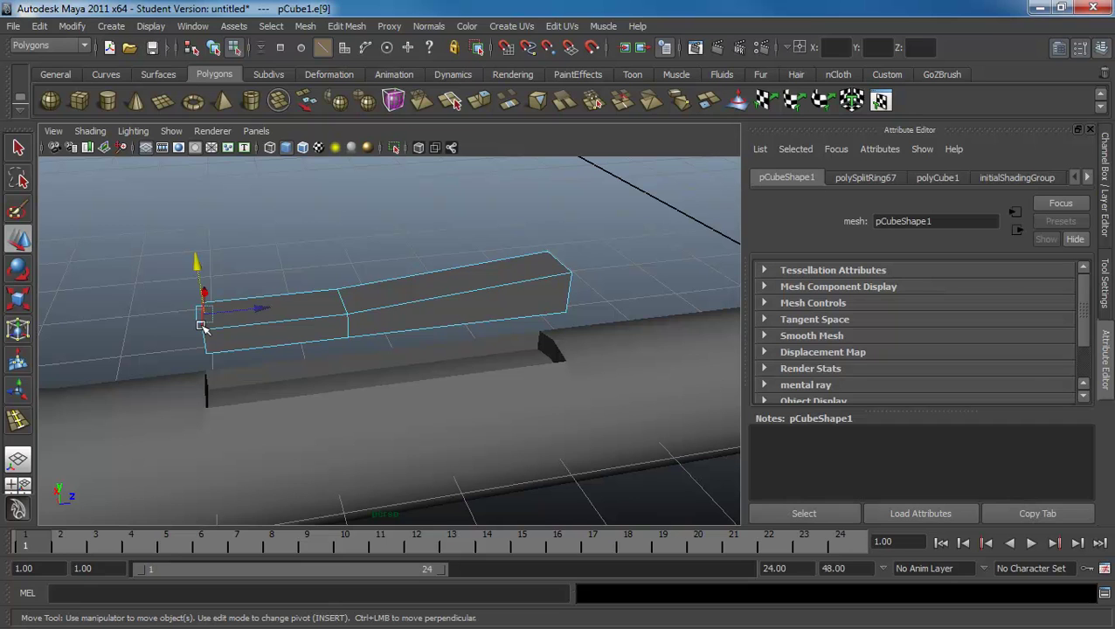
{"action": "left_click_drag", "start_coordinate": [195, 277], "coordinate": [195, 272]}
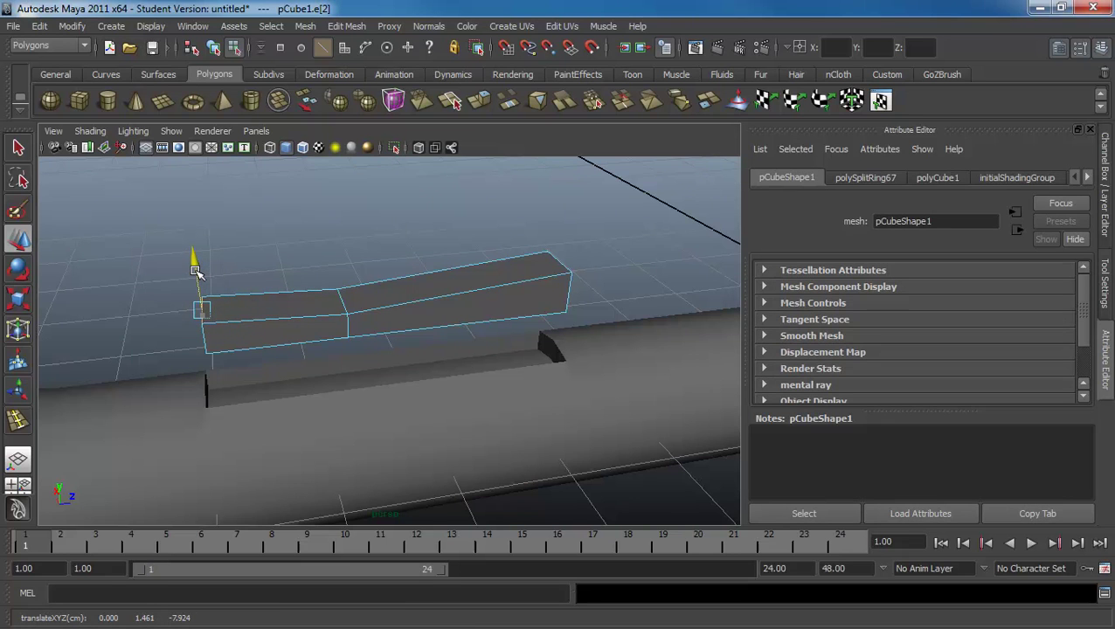
{"action": "left_click_drag", "start_coordinate": [253, 309], "coordinate": [266, 307]}
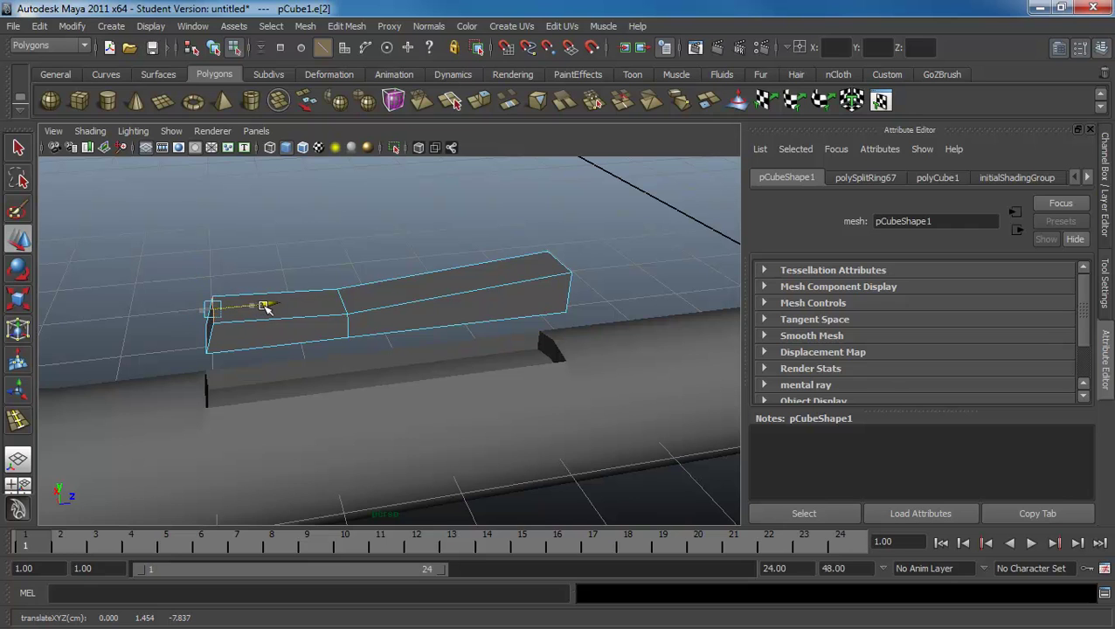
{"action": "left_click", "coordinate": [562, 267]}
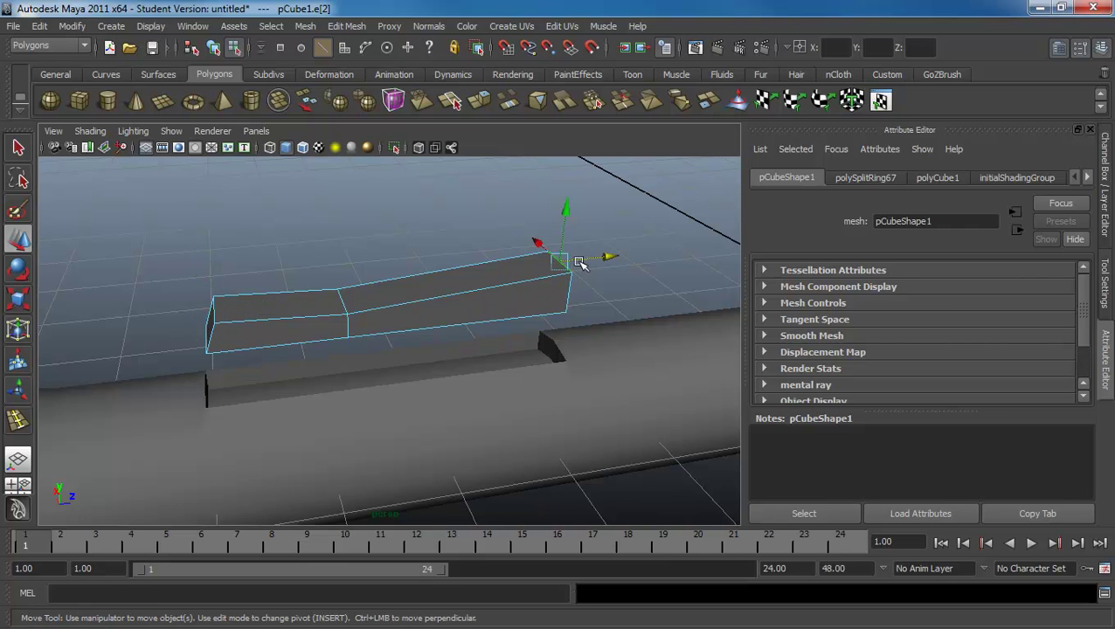
{"action": "left_click_drag", "start_coordinate": [578, 259], "coordinate": [561, 268]}
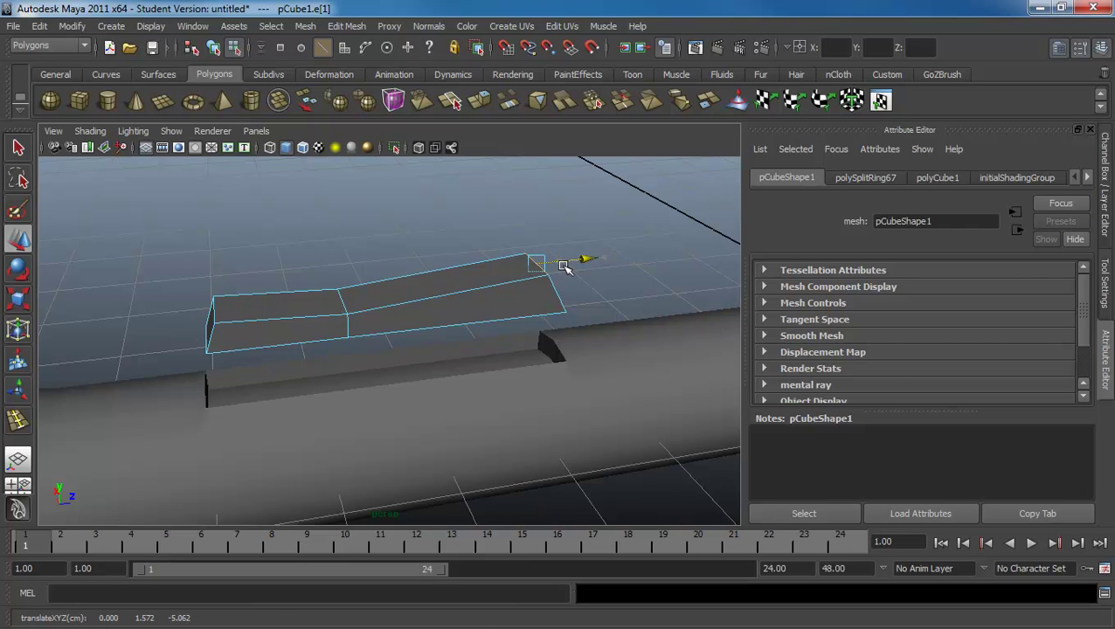
{"action": "key", "text": "F8"}
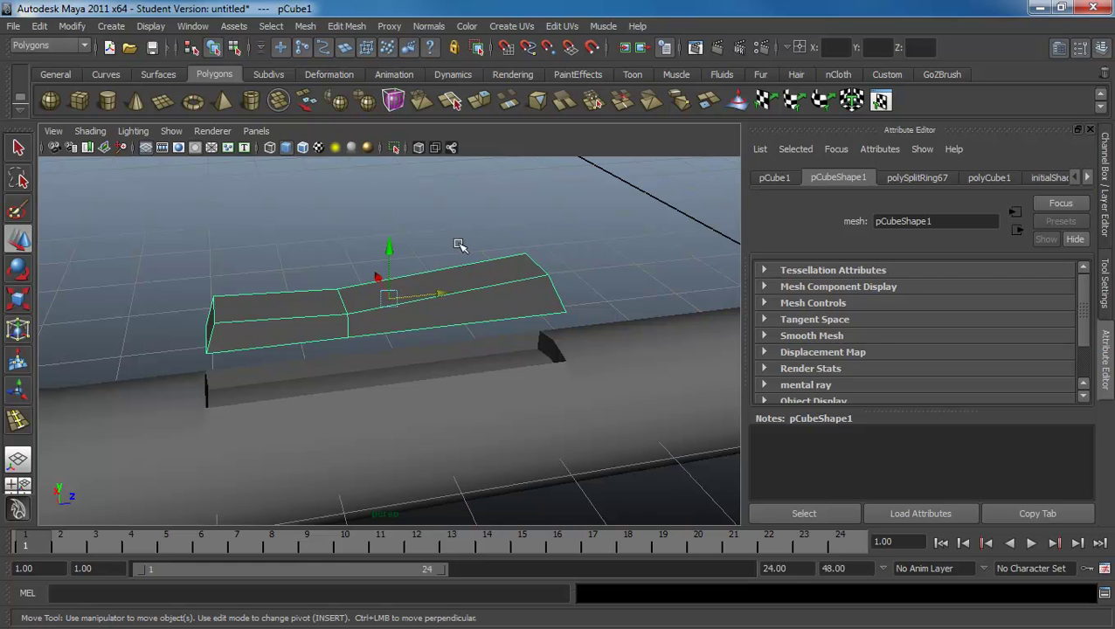
- Lower and resize the button block to fit the slot, then preview the pen body smoothed
{"action": "mouse_move", "coordinate": [385, 246]}
{"action": "left_mouse_down"}
{"action": "mouse_move", "coordinate": [381, 339]}
{"action": "mouse_move", "coordinate": [390, 313]}
{"action": "left_mouse_up"}
{"action": "key", "text": "r"}
{"action": "key", "text": "w"}
{"action": "key", "text": "r"}
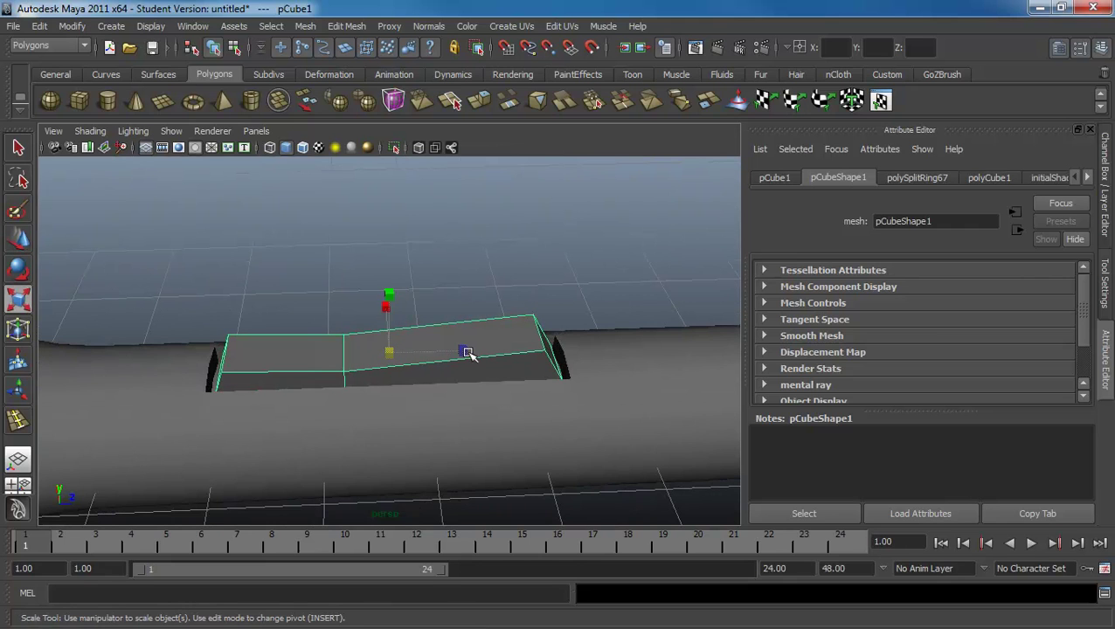
{"action": "left_click_drag", "start_coordinate": [461, 350], "coordinate": [467, 352]}
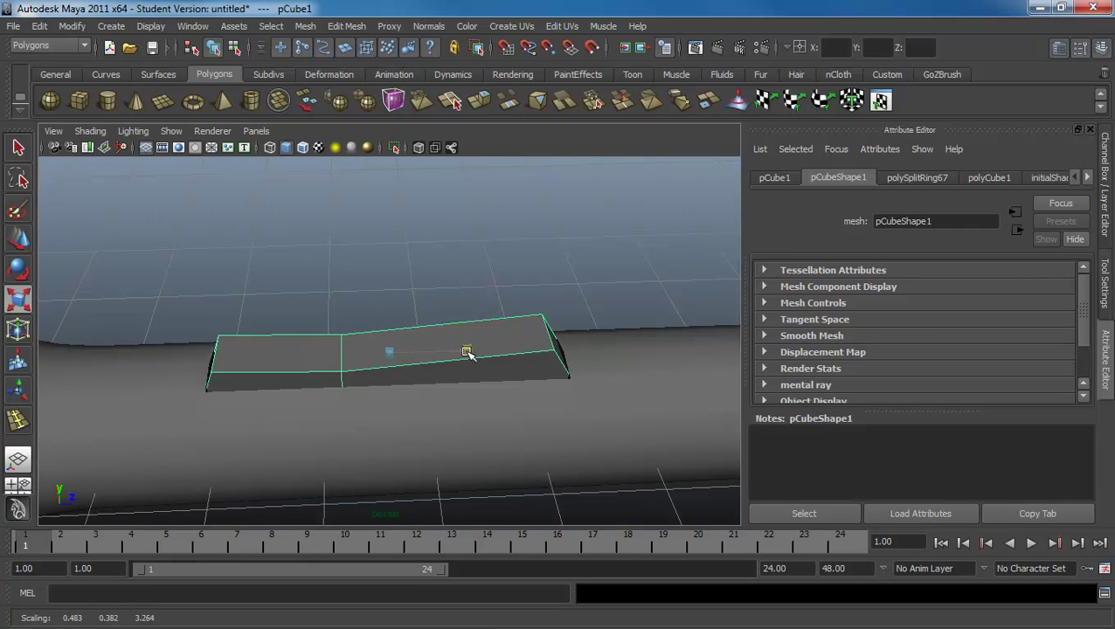
{"action": "left_click", "coordinate": [450, 432]}
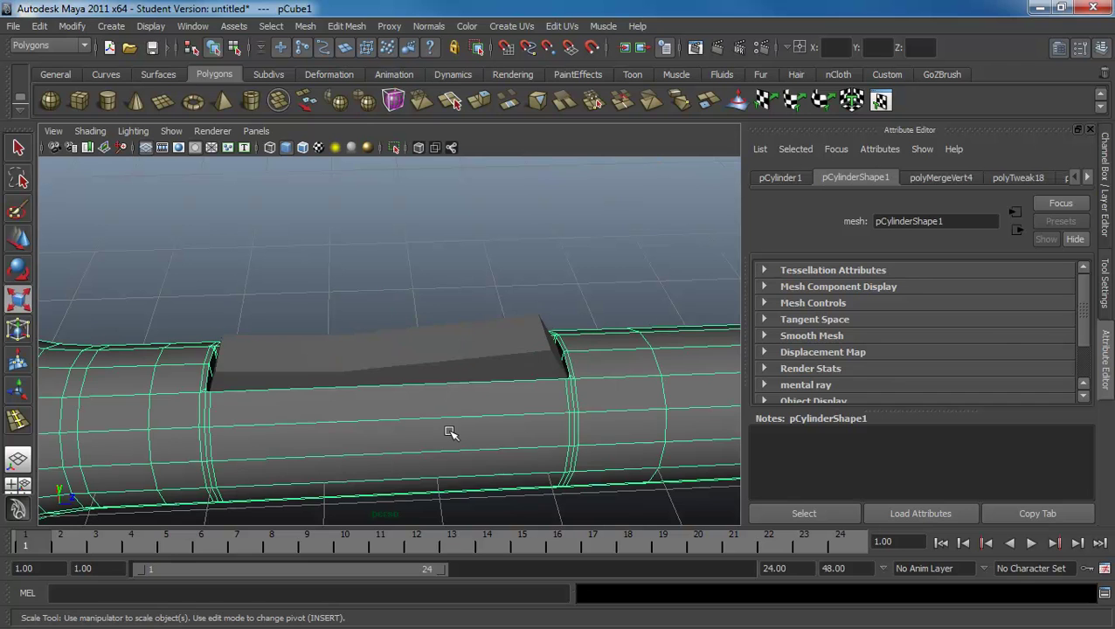
{"action": "key", "text": "3"}
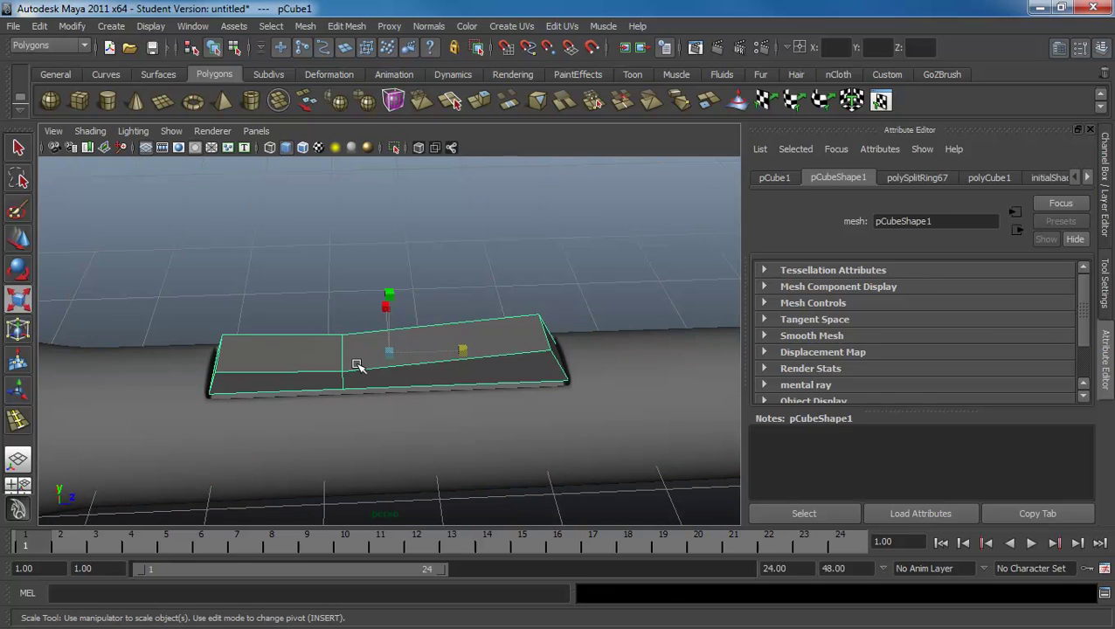
- Stretch the block across the slot and raise it well above the pen
{"action": "key", "text": "w"}
{"action": "left_click_drag", "start_coordinate": [385, 318], "coordinate": [392, 325]}
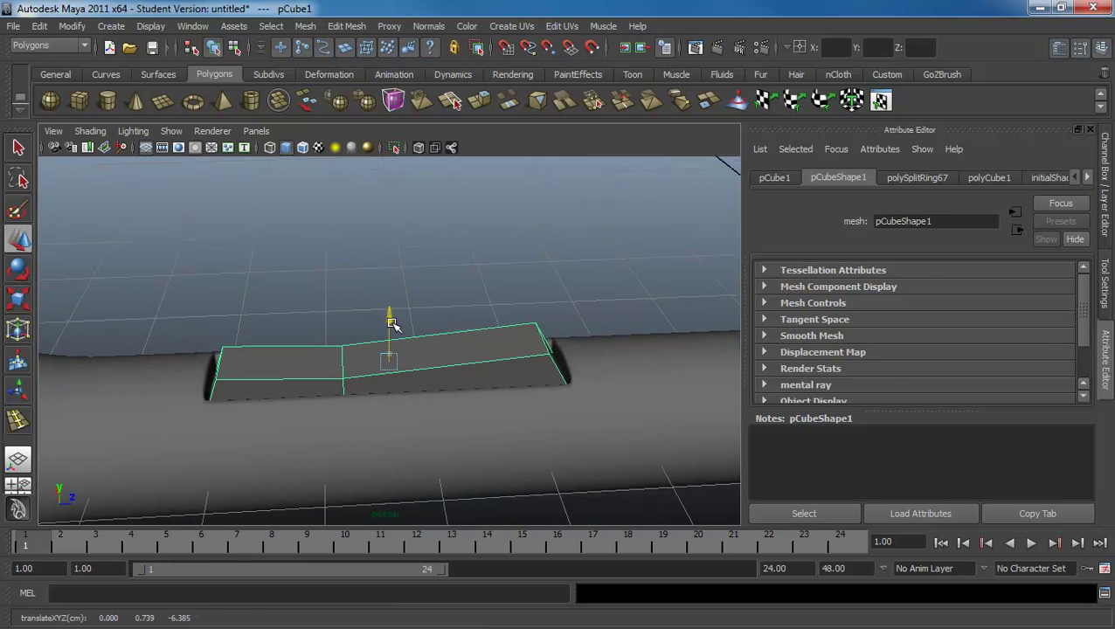
{"action": "key", "text": "r"}
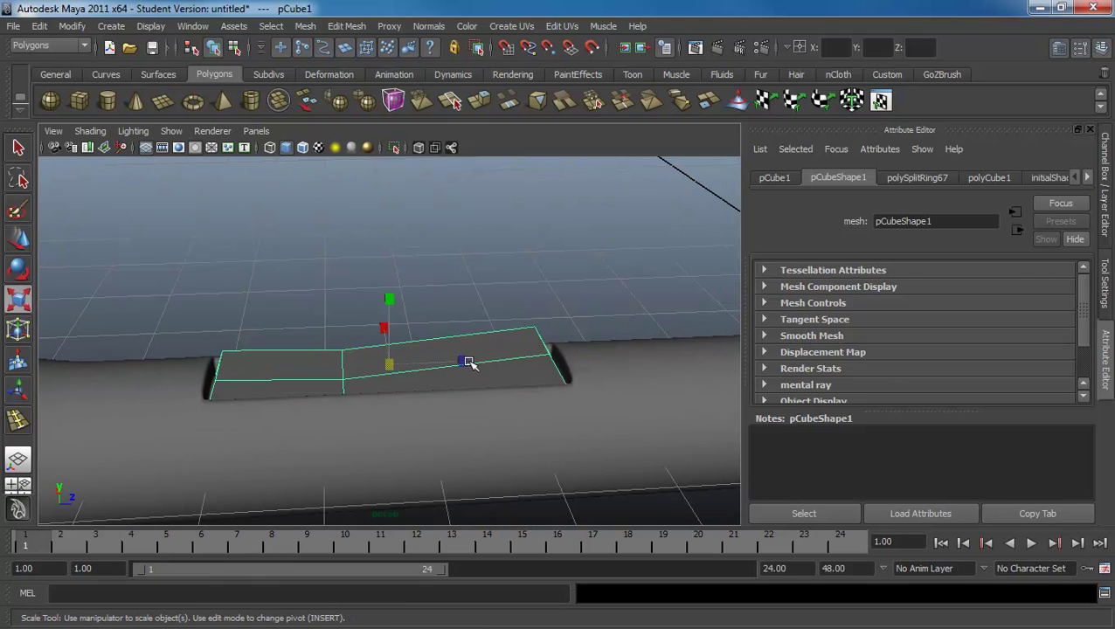
{"action": "left_click_drag", "start_coordinate": [468, 362], "coordinate": [468, 363]}
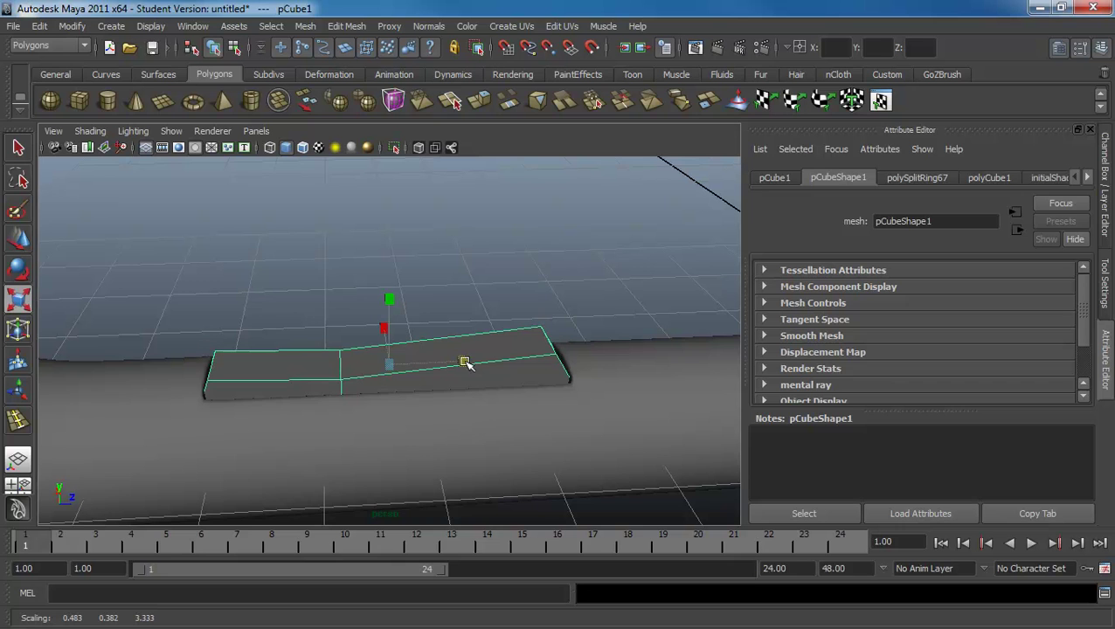
{"action": "key", "text": "w"}
{"action": "left_click_drag", "start_coordinate": [389, 301], "coordinate": [386, 257]}
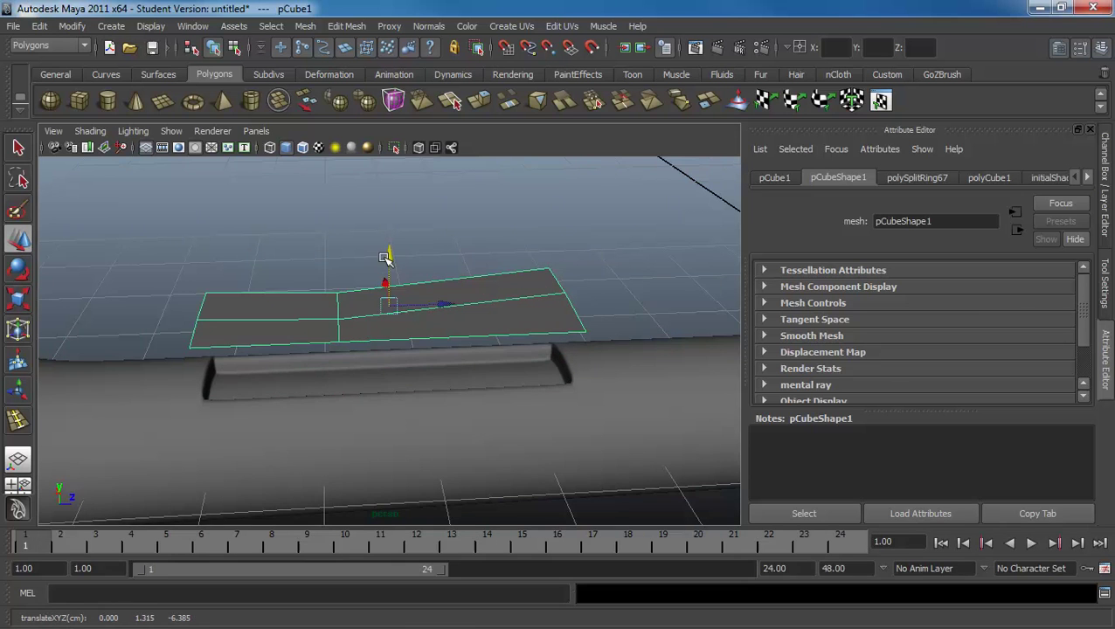
{"action": "mouse_move", "coordinate": [355, 332]}
{"action": "left_mouse_down", "text": "alt"}
{"action": "mouse_move", "coordinate": [354, 315]}
{"action": "mouse_move", "coordinate": [462, 316]}
{"action": "mouse_move", "coordinate": [346, 314]}
{"action": "left_mouse_up", "text": "alt"}
- Tumble under the button block and select its bottom face
{"action": "key", "text": "F10"}
{"action": "left_click", "coordinate": [323, 342]}
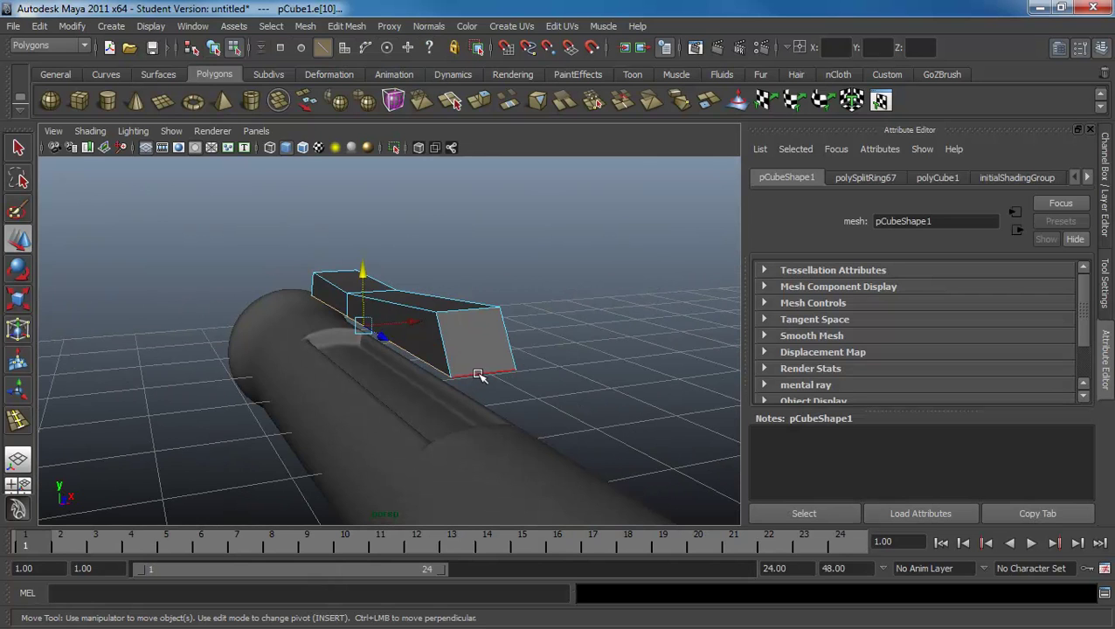
{"action": "left_click", "coordinate": [439, 365]}
{"action": "mouse_move", "coordinate": [439, 364]}
{"action": "left_mouse_down", "text": "alt"}
{"action": "mouse_move", "coordinate": [346, 321]}
{"action": "mouse_move", "coordinate": [314, 333]}
{"action": "left_mouse_up", "text": "alt"}
{"action": "left_click", "coordinate": [551, 389]}
{"action": "left_click_drag", "start_coordinate": [550, 389], "coordinate": [563, 390], "text": "alt"}
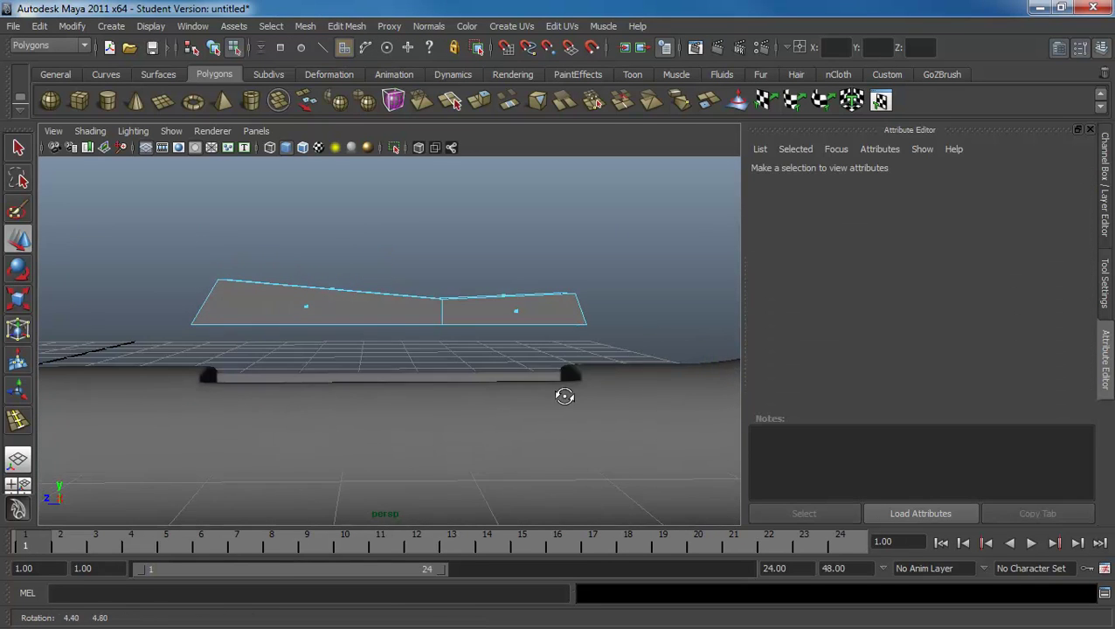
{"action": "left_click", "coordinate": [210, 322]}
{"action": "left_click_drag", "start_coordinate": [210, 322], "coordinate": [396, 352], "text": "alt"}
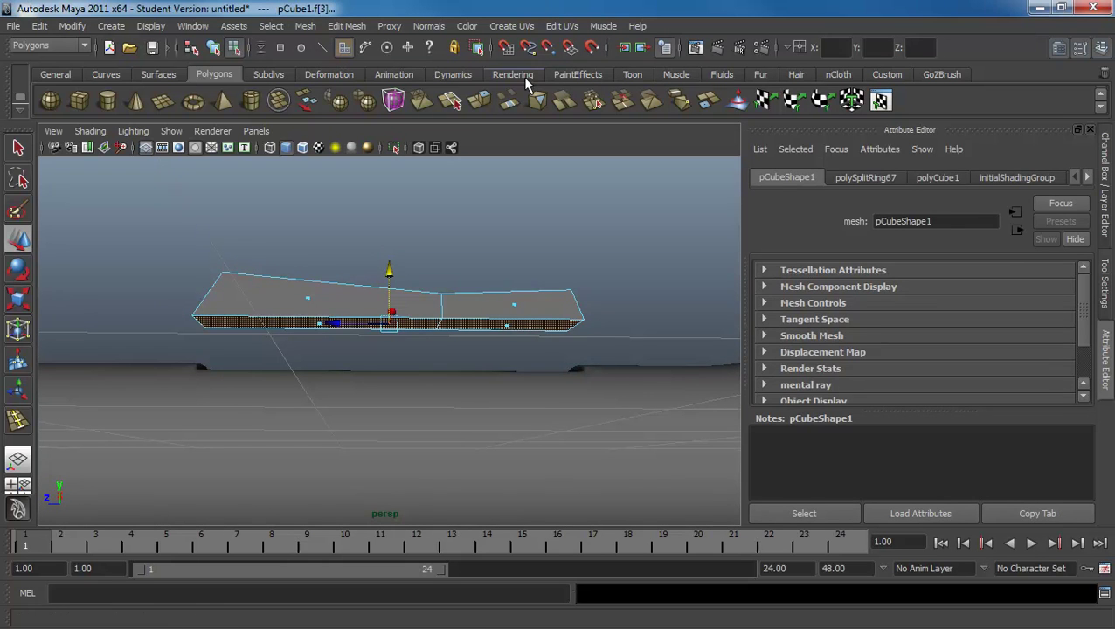
- Extrude the block's bottom face downward into a thin extra layer
{"action": "left_click", "coordinate": [479, 100]}
{"action": "left_click", "coordinate": [393, 251]}
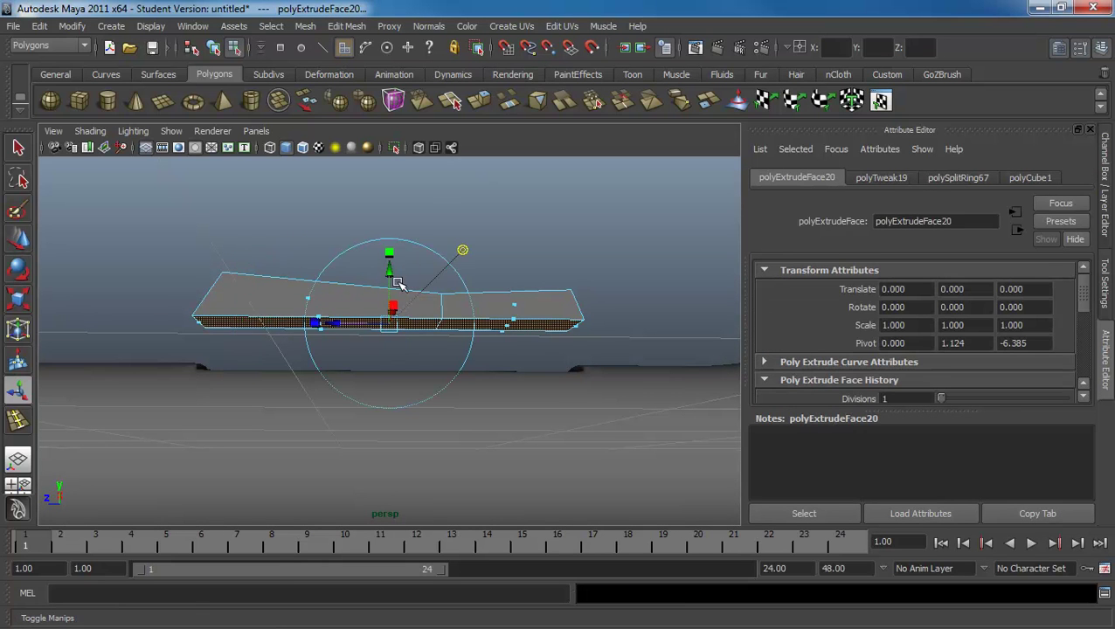
{"action": "left_click_drag", "start_coordinate": [390, 262], "coordinate": [389, 291]}
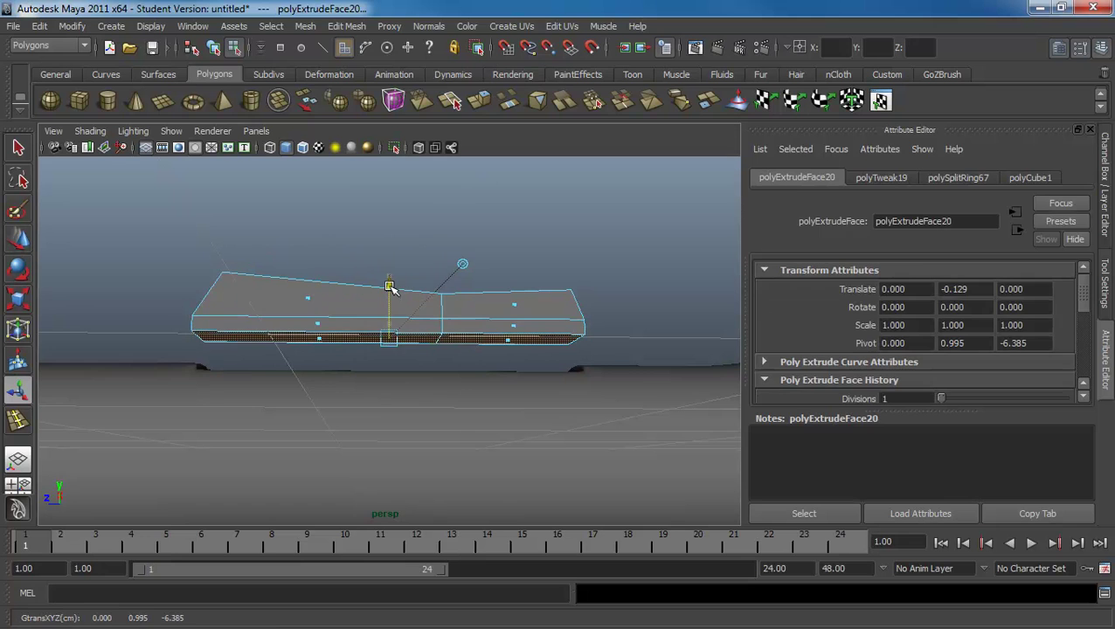
{"action": "key", "text": "F8"}
{"action": "key", "text": "w"}
{"action": "mouse_move", "coordinate": [450, 314]}
{"action": "left_mouse_down", "text": "alt"}
{"action": "mouse_move", "coordinate": [331, 323]}
{"action": "mouse_move", "coordinate": [457, 356]}
{"action": "mouse_move", "coordinate": [419, 288]}
{"action": "left_mouse_up", "text": "alt"}
- Insert a horizontal edge loop around the block just above its extruded underside
{"action": "left_click", "coordinate": [346, 26]}
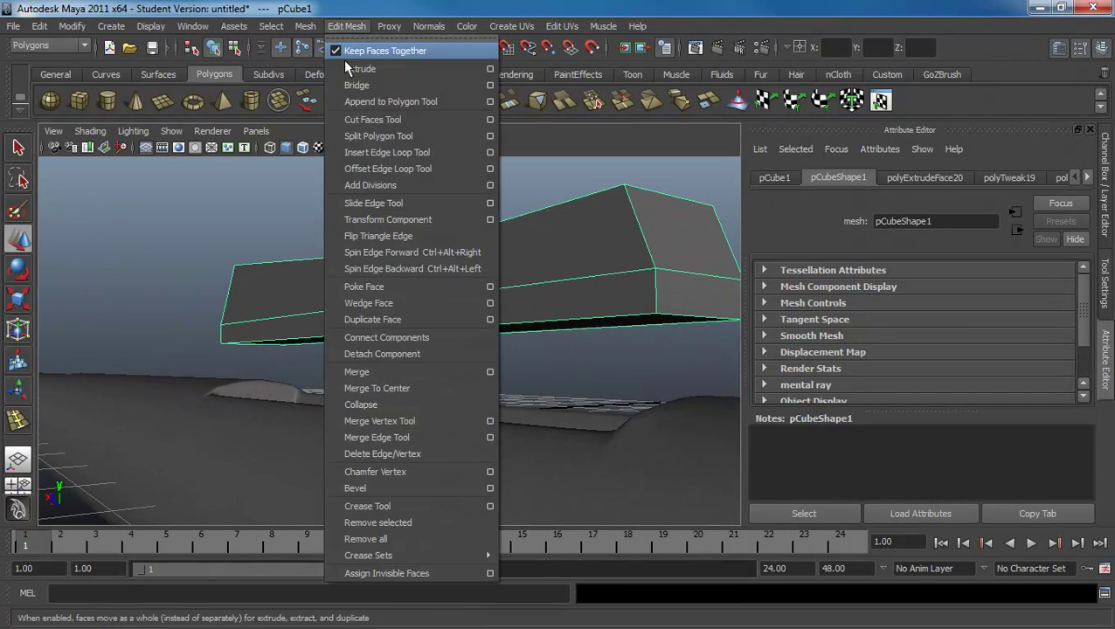
{"action": "left_click", "coordinate": [366, 149]}
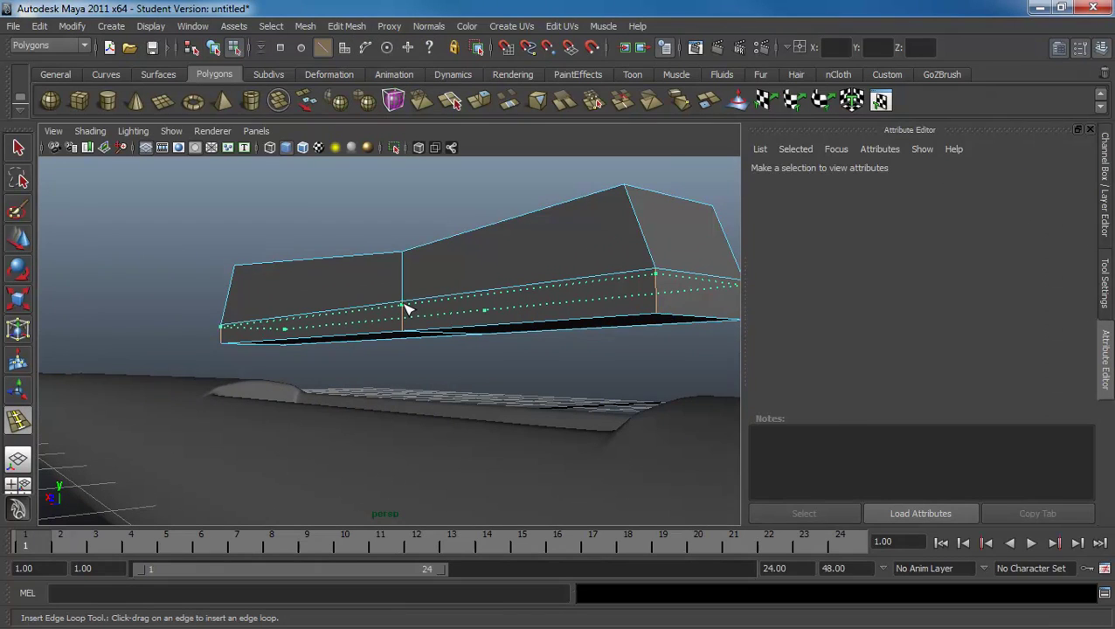
{"action": "left_click", "coordinate": [405, 307]}
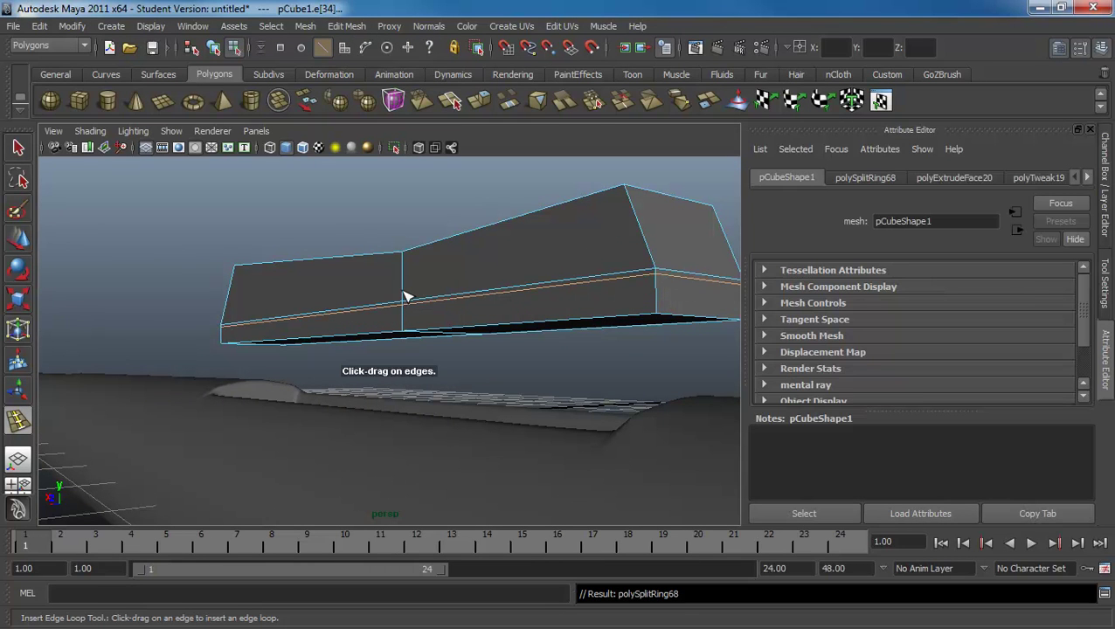
{"action": "mouse_move", "coordinate": [404, 297]}
{"action": "left_mouse_down", "text": "alt"}
{"action": "mouse_move", "coordinate": [460, 288]}
{"action": "mouse_move", "coordinate": [381, 276]}
{"action": "left_mouse_up", "text": "alt"}
- Select the block's top vertices and scale them slightly across the width
{"action": "key", "text": "q"}
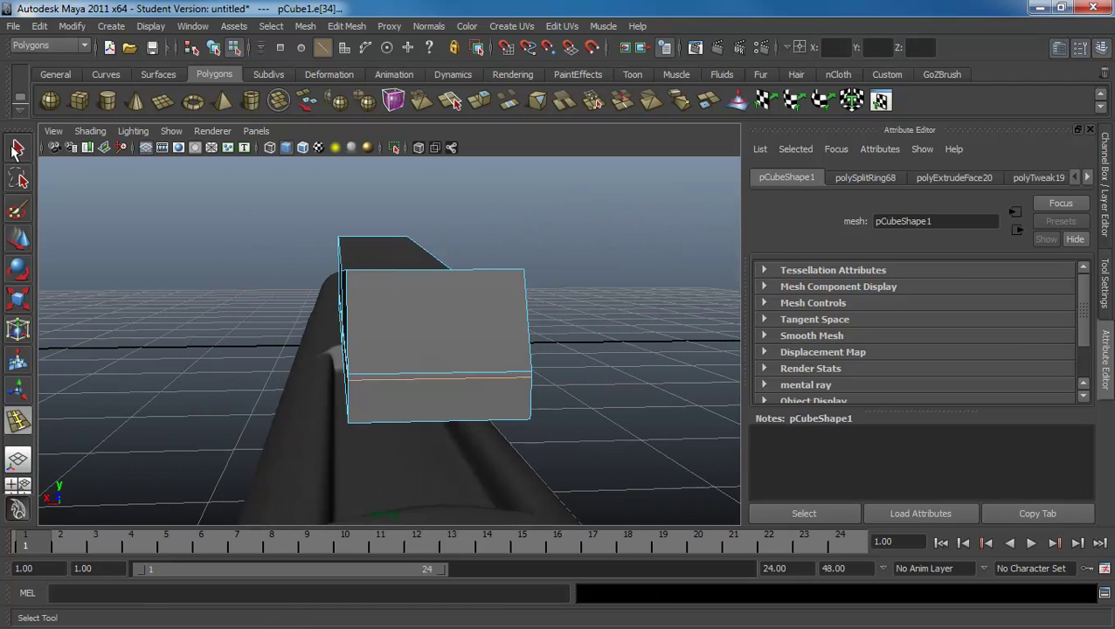
{"action": "left_click", "coordinate": [135, 197]}
{"action": "left_click_drag", "start_coordinate": [324, 236], "coordinate": [296, 212], "text": "alt"}
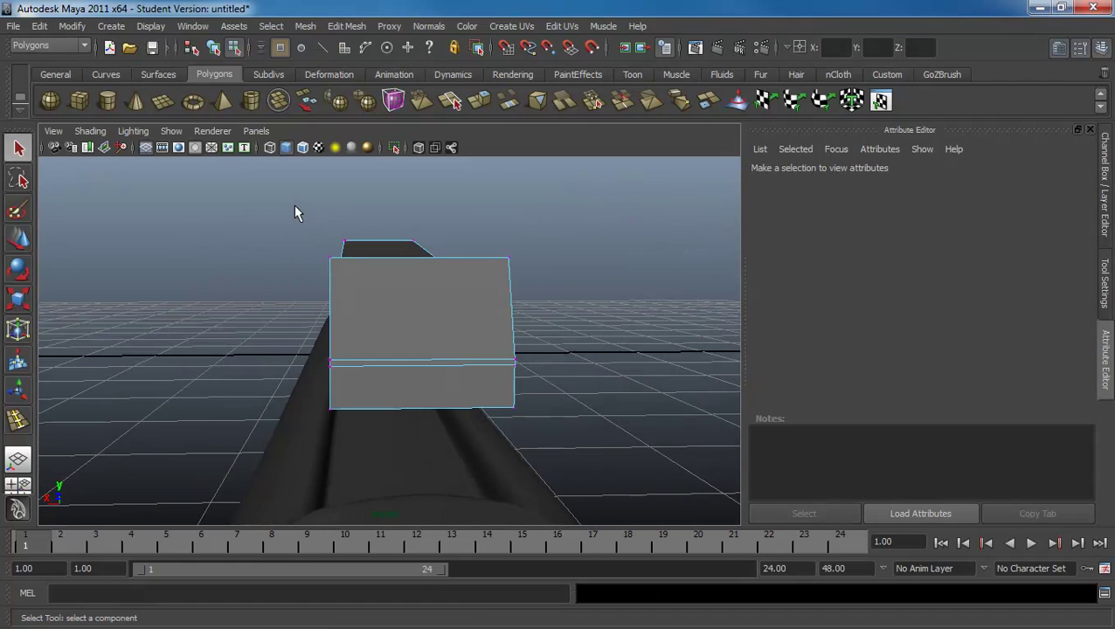
{"action": "key", "text": "ctrl+z"}
{"action": "left_click_drag", "start_coordinate": [578, 309], "coordinate": [256, 297], "text": "alt"}
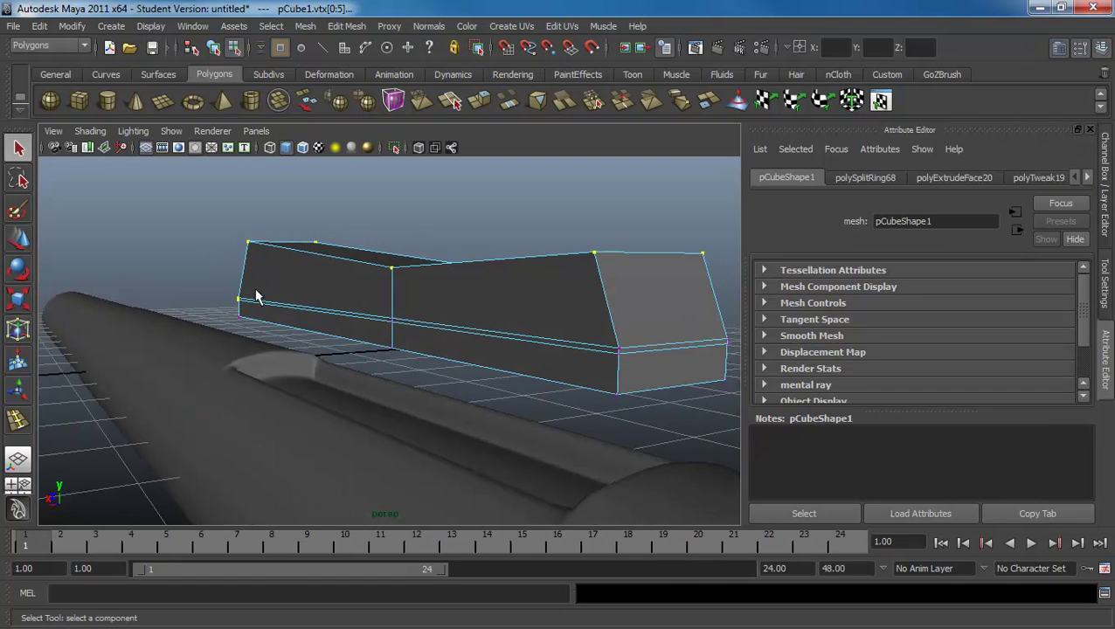
{"action": "mouse_move", "coordinate": [456, 303]}
{"action": "left_mouse_down", "text": "alt"}
{"action": "mouse_move", "coordinate": [348, 278]}
{"action": "mouse_move", "coordinate": [704, 365]}
{"action": "mouse_move", "coordinate": [592, 328]}
{"action": "mouse_move", "coordinate": [522, 335]}
{"action": "left_mouse_up", "text": "alt"}
{"action": "key", "text": "r"}
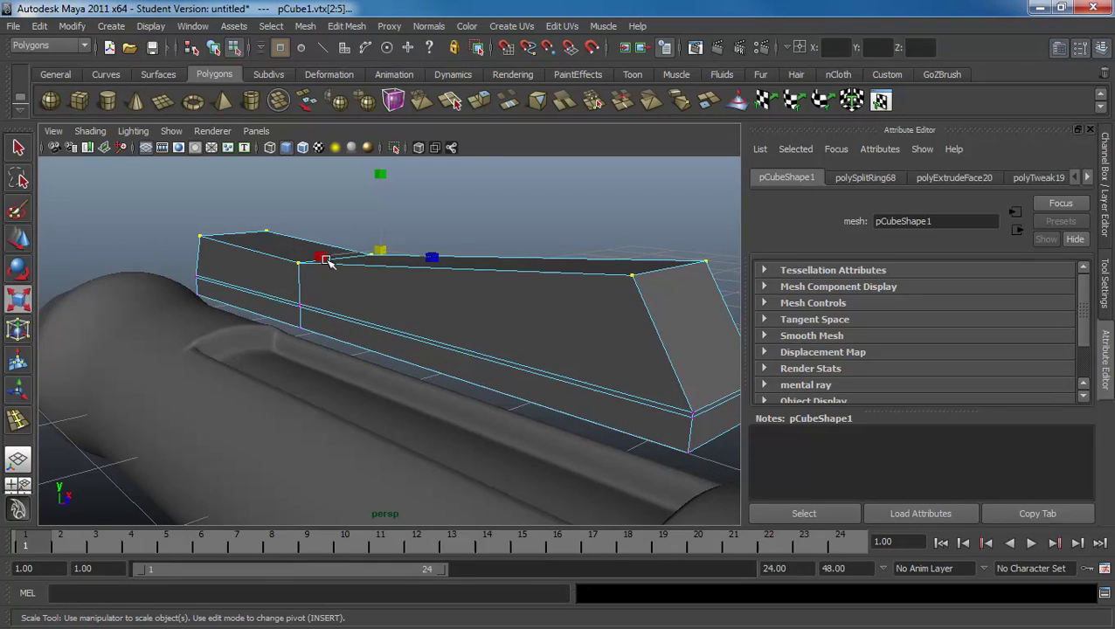
{"action": "left_click_drag", "start_coordinate": [323, 257], "coordinate": [329, 254]}
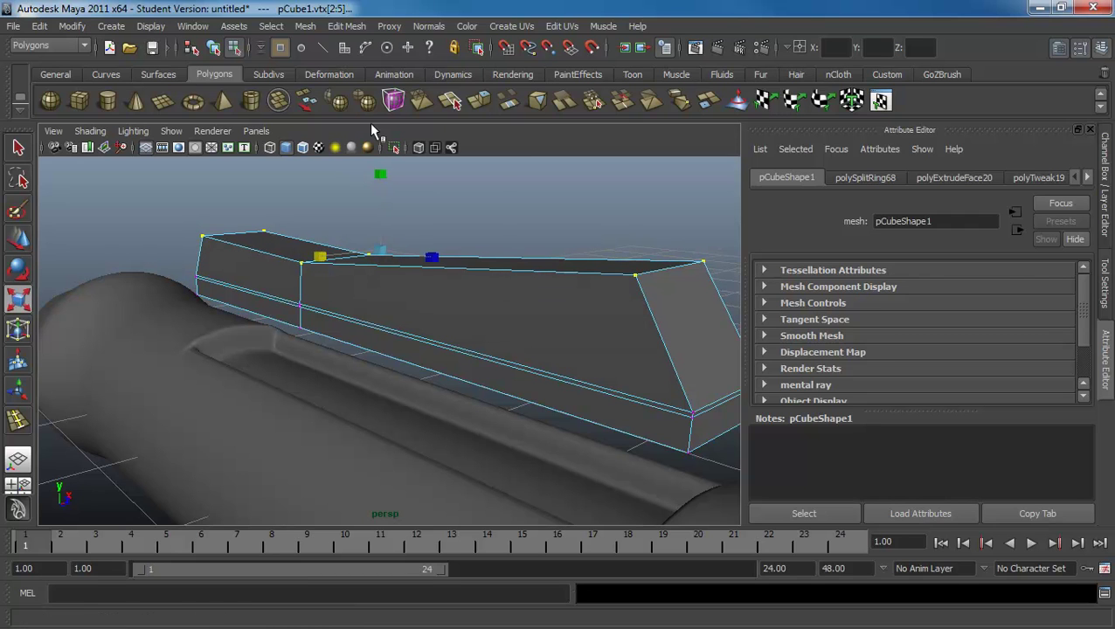
- Add an edge loop across the button's middle and lower its top edge to form a dip
{"action": "left_click", "coordinate": [347, 25]}
{"action": "left_click", "coordinate": [365, 155]}
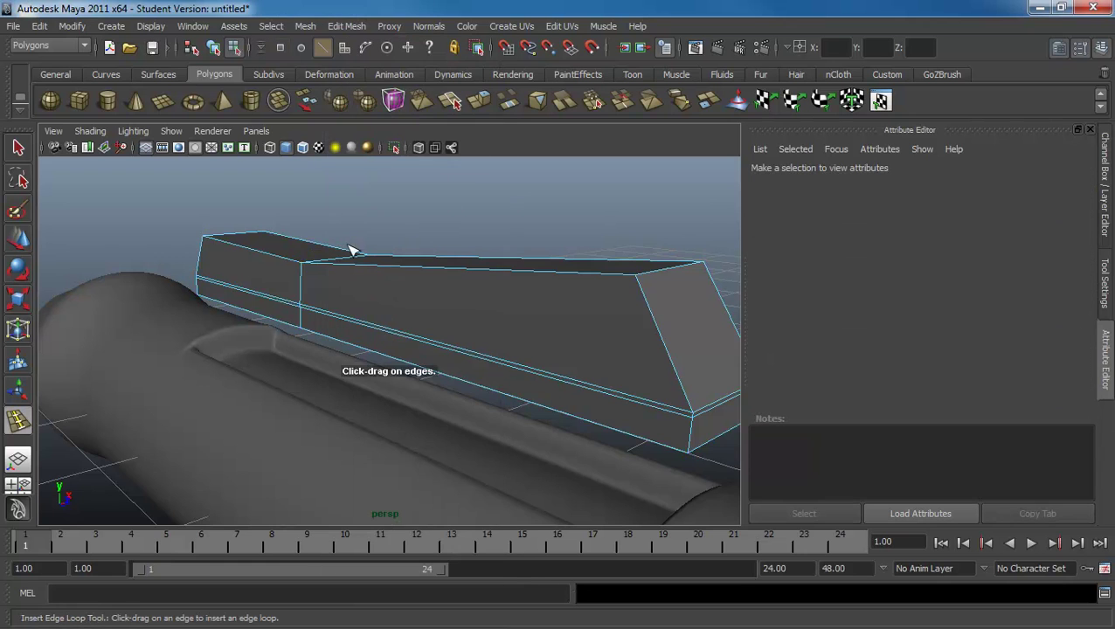
{"action": "mouse_move", "coordinate": [340, 294]}
{"action": "left_mouse_down", "text": "alt"}
{"action": "mouse_move", "coordinate": [376, 282]}
{"action": "mouse_move", "coordinate": [343, 277]}
{"action": "left_mouse_up", "text": "alt"}
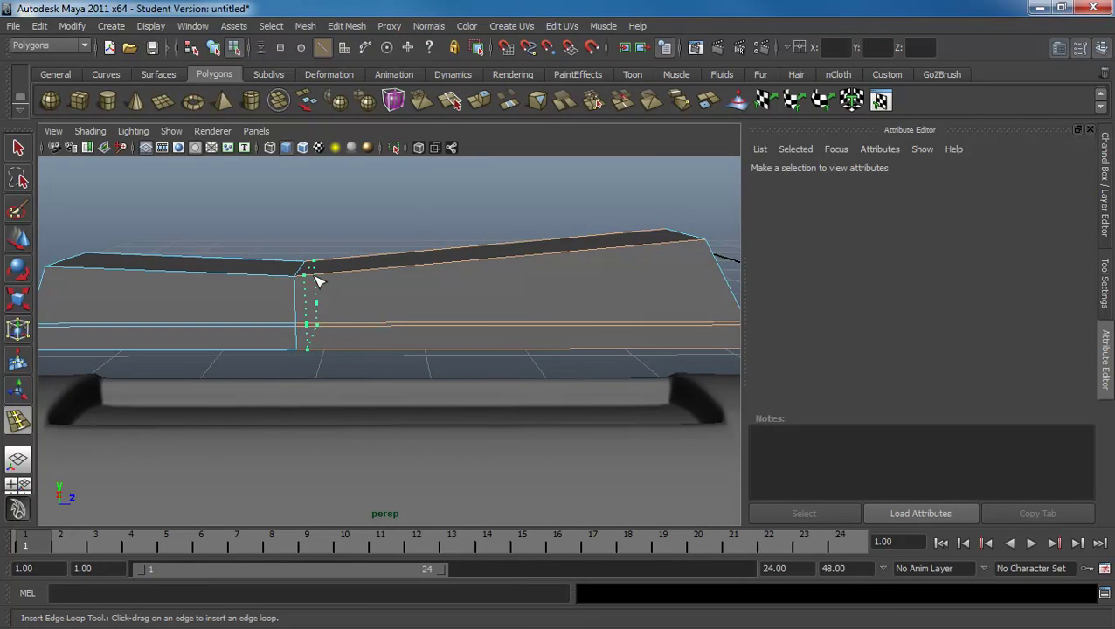
{"action": "left_click_drag", "start_coordinate": [317, 279], "coordinate": [276, 279]}
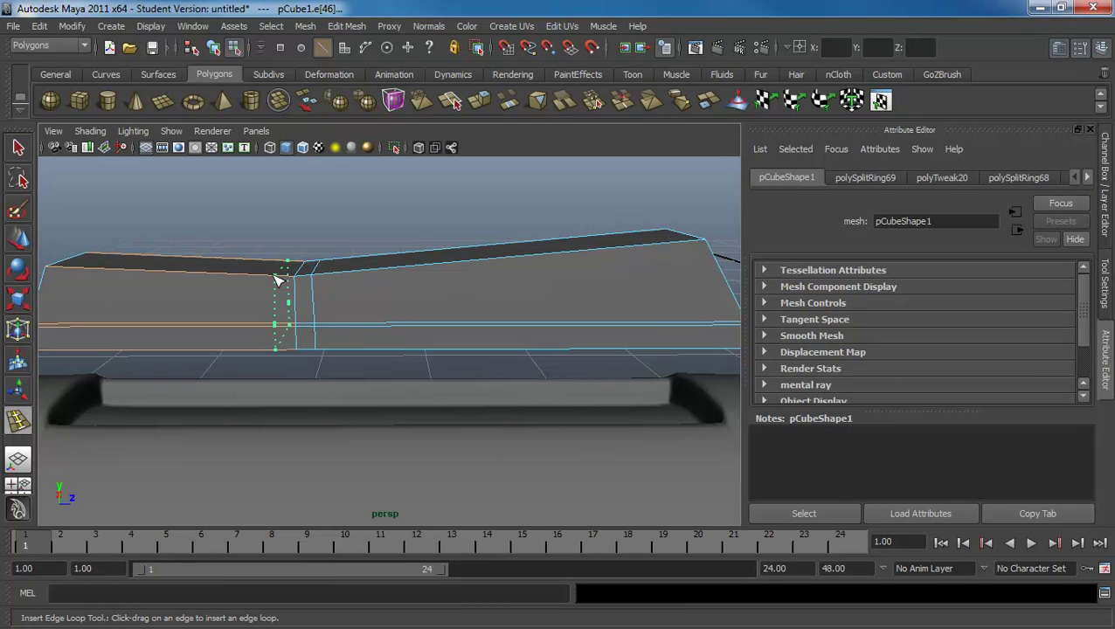
{"action": "left_click_drag", "start_coordinate": [276, 280], "coordinate": [275, 281]}
{"action": "key", "text": "q"}
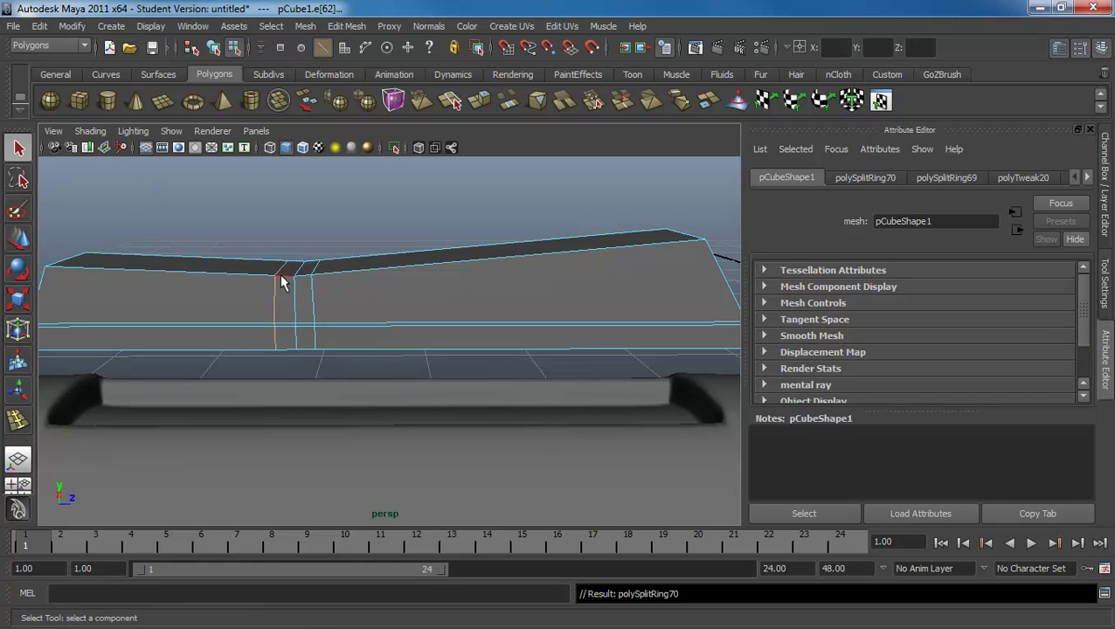
{"action": "left_click", "coordinate": [301, 273]}
{"action": "key", "text": "w"}
{"action": "left_click_drag", "start_coordinate": [302, 241], "coordinate": [300, 243]}
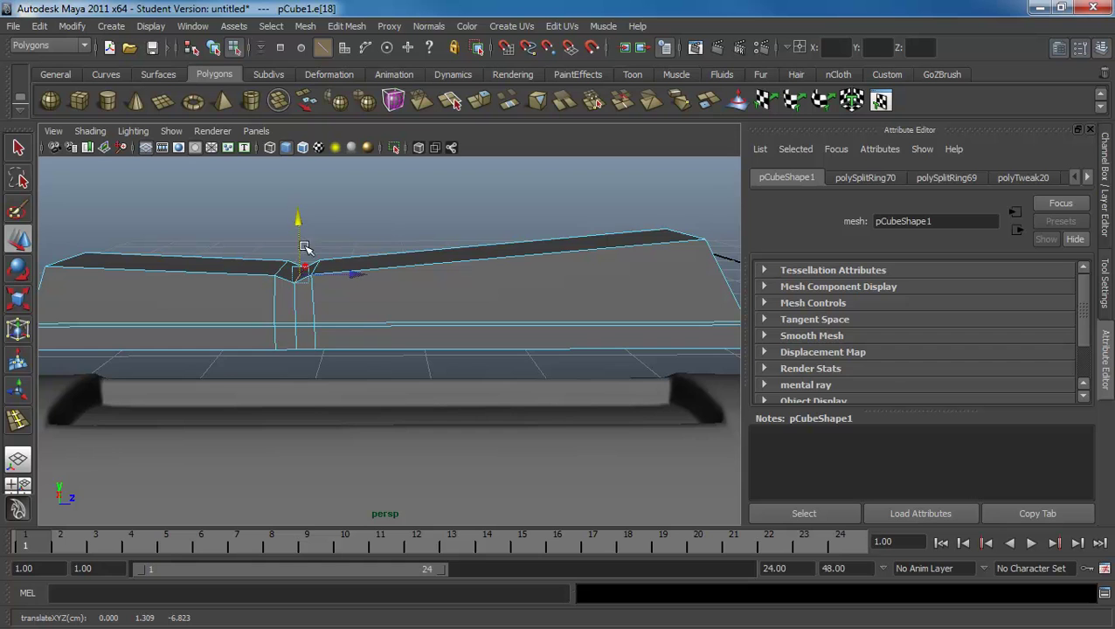
{"action": "right_click_drag", "start_coordinate": [281, 266], "coordinate": [382, 291], "text": "alt"}
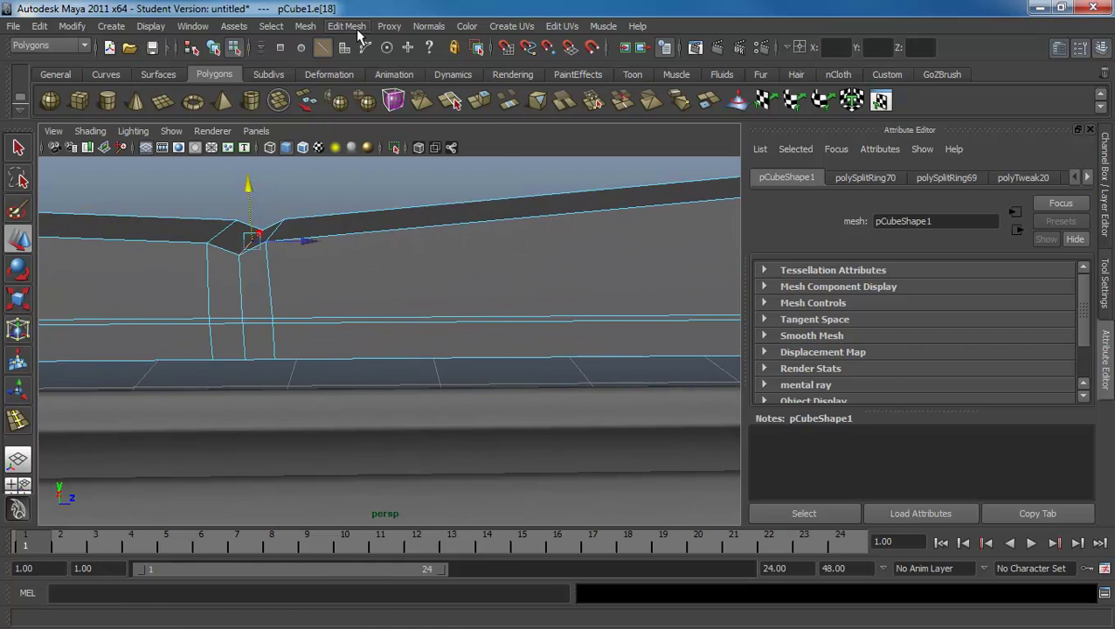
- Add two support edge loops on either side of the dip
{"action": "left_click", "coordinate": [346, 26]}
{"action": "left_click", "coordinate": [375, 153]}
{"action": "left_click_drag", "start_coordinate": [308, 244], "coordinate": [304, 241]}
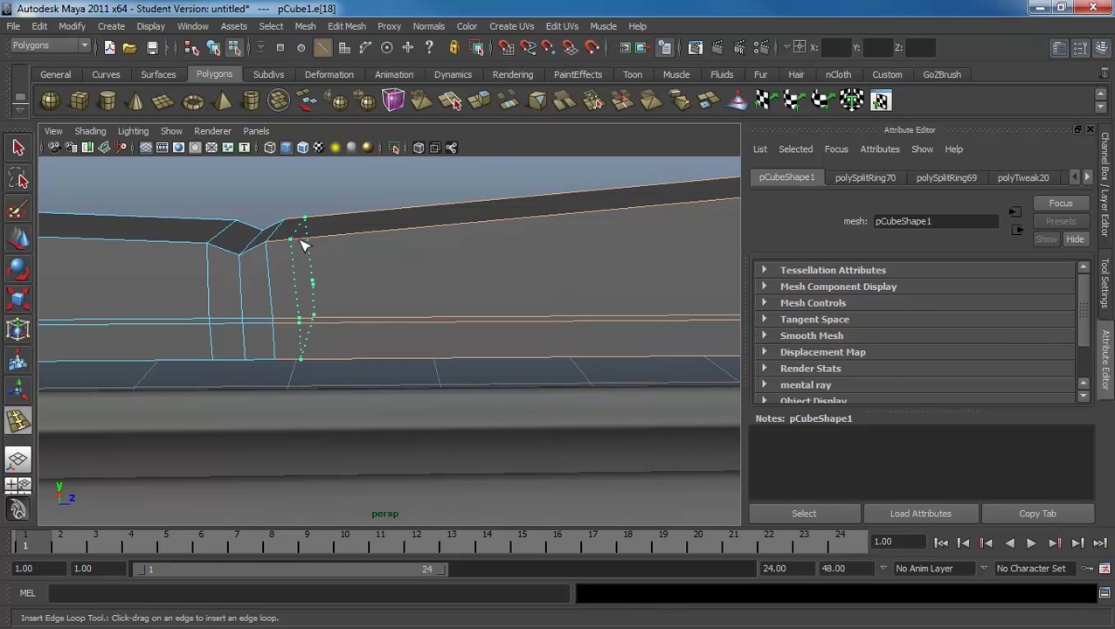
{"action": "mouse_move", "coordinate": [194, 239]}
{"action": "left_mouse_down"}
{"action": "mouse_move", "coordinate": [180, 244]}
{"action": "mouse_move", "coordinate": [258, 253]}
{"action": "left_mouse_up"}
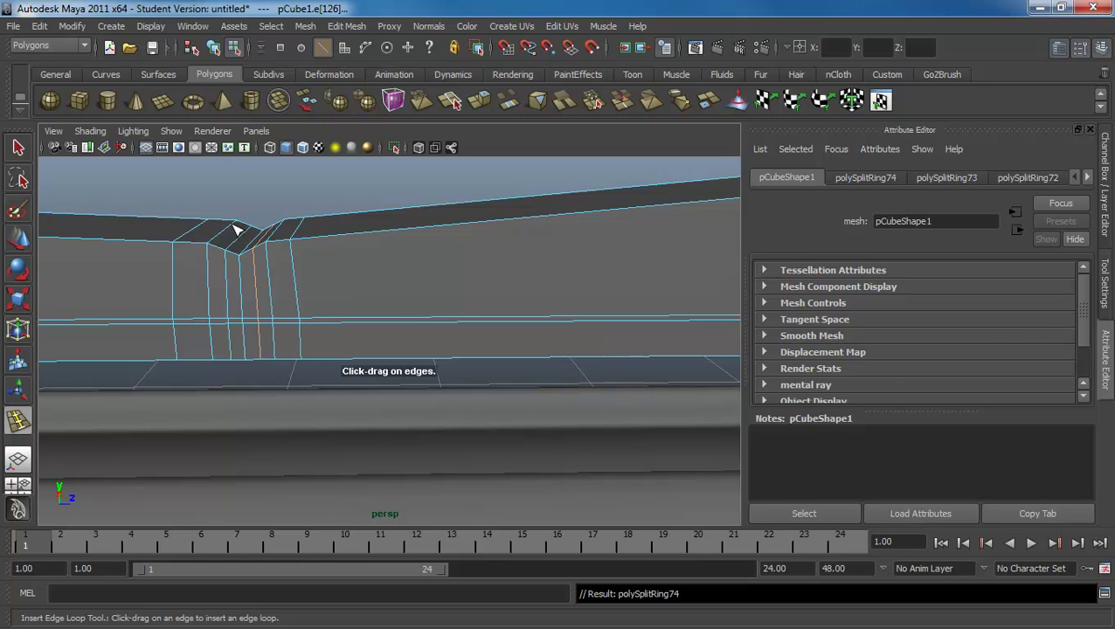
- Check the button in smooth preview (3), then return to the cage view (1)
{"action": "left_click", "coordinate": [234, 230]}
{"action": "left_click", "coordinate": [235, 254]}
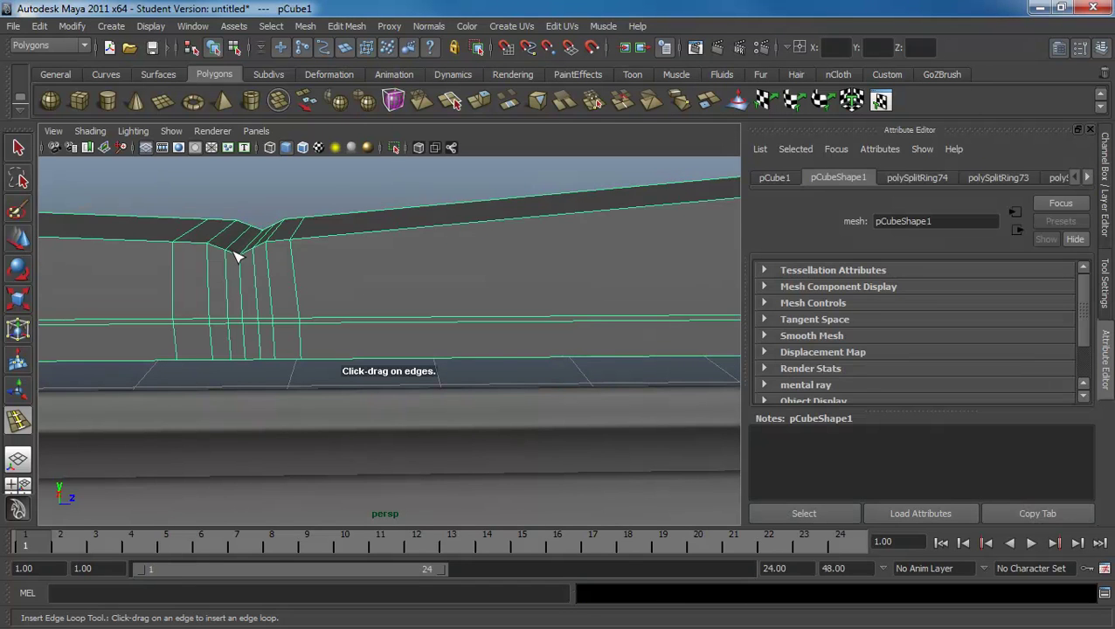
{"action": "key", "text": "3"}
{"action": "key", "text": "q"}
{"action": "left_click_drag", "start_coordinate": [288, 229], "coordinate": [300, 254], "text": "alt"}
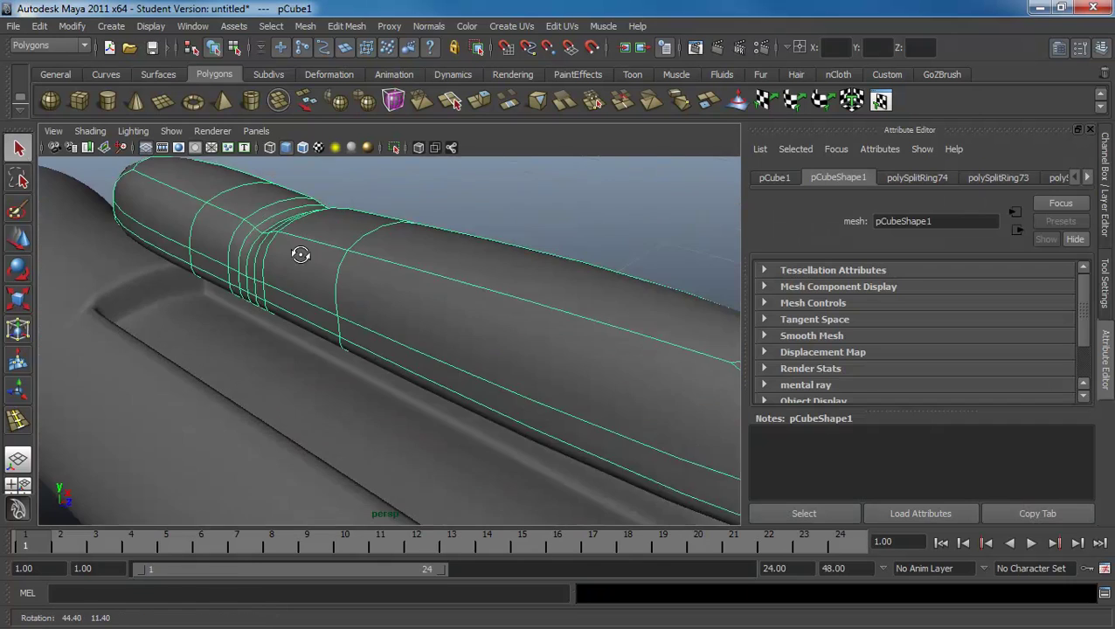
{"action": "left_click", "coordinate": [350, 248]}
{"action": "key", "text": "1"}
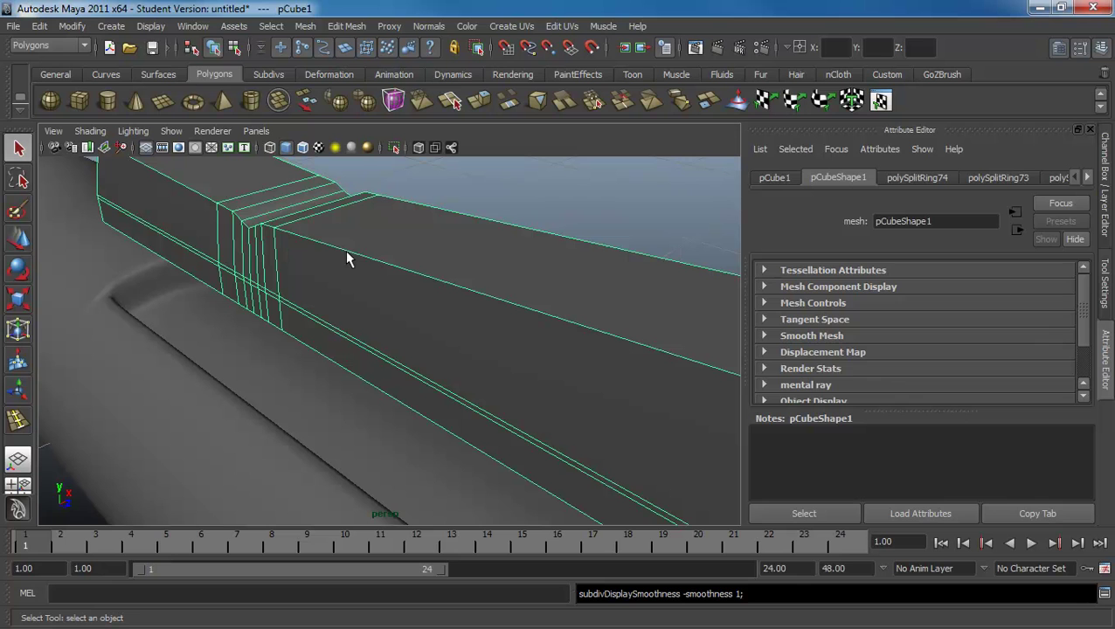
- In edge mode, pick edges around the button's end
{"action": "key", "text": "F10"}
{"action": "left_click", "coordinate": [345, 249]}
{"action": "key", "text": "f"}
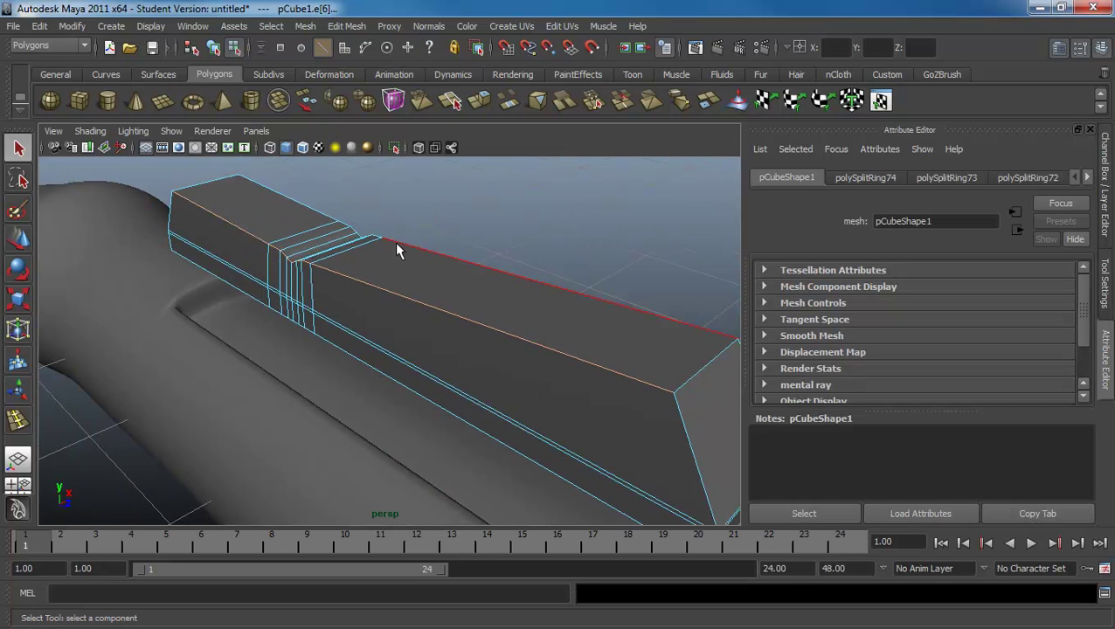
{"action": "left_click", "coordinate": [400, 245], "text": "shift"}
{"action": "mouse_move", "coordinate": [327, 264]}
{"action": "left_mouse_down", "text": "alt"}
{"action": "mouse_move", "coordinate": [421, 286]}
{"action": "mouse_move", "coordinate": [352, 310]}
{"action": "left_mouse_up", "text": "alt"}
{"action": "left_click", "coordinate": [300, 323], "text": "shift"}
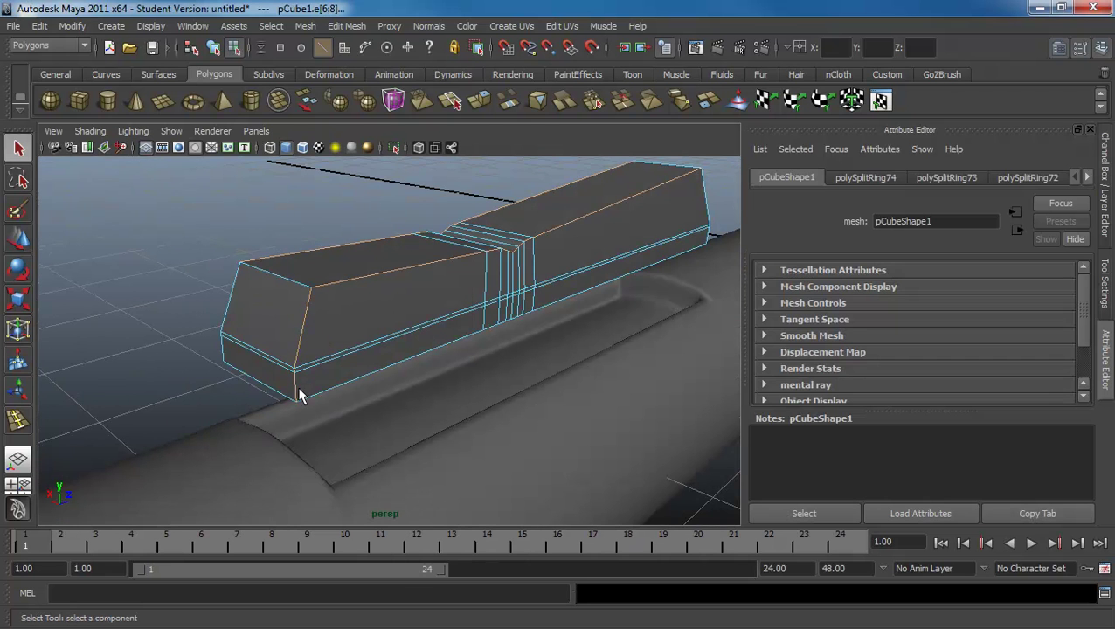
{"action": "left_click", "coordinate": [228, 302], "text": "shift"}
{"action": "left_click_drag", "start_coordinate": [231, 308], "coordinate": [340, 325], "text": "alt"}
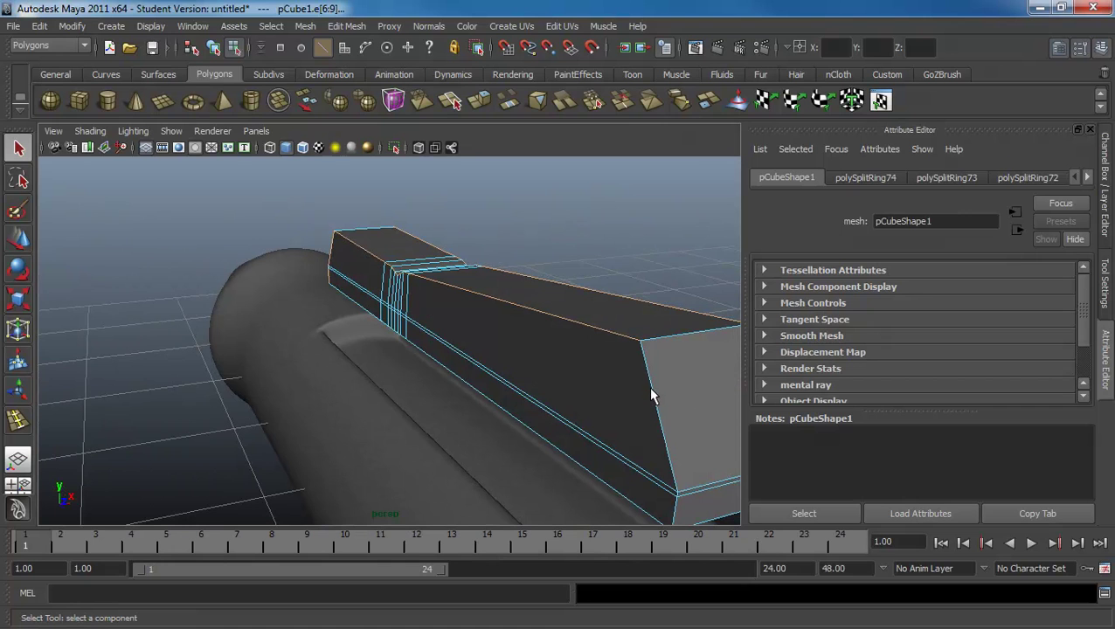
{"action": "left_click", "coordinate": [651, 386]}
{"action": "mouse_move", "coordinate": [650, 387]}
{"action": "left_mouse_down", "text": "alt"}
{"action": "mouse_move", "coordinate": [464, 340]}
{"action": "mouse_move", "coordinate": [443, 350]}
{"action": "left_mouse_up", "text": "alt"}
- Select the full end edge loop and bevel it with a thin 0.146 offset
{"action": "double_click", "coordinate": [478, 343]}
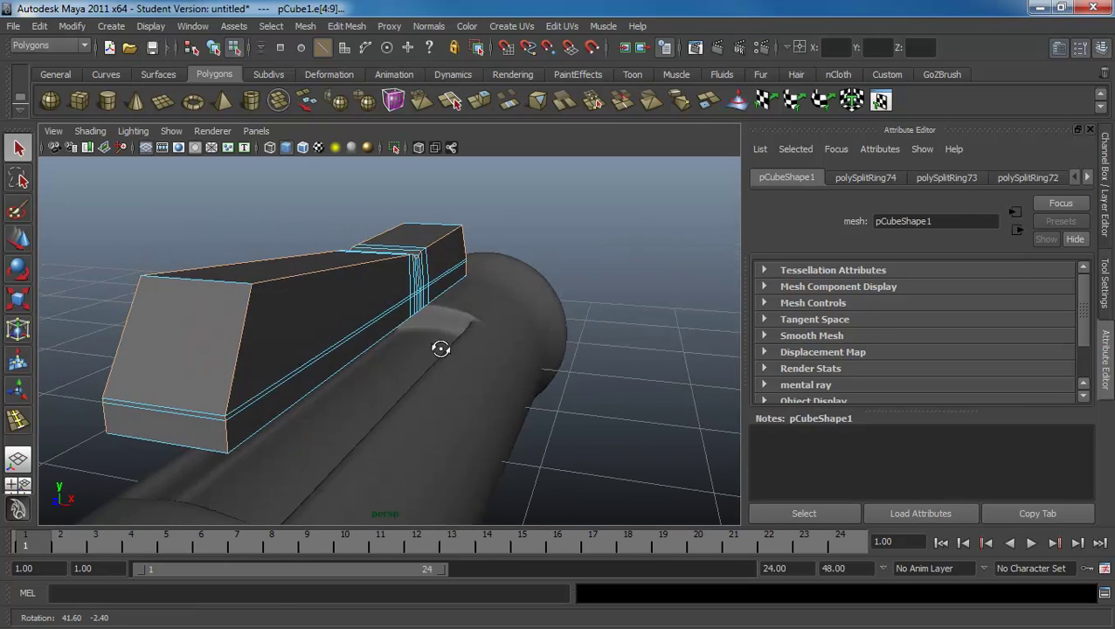
{"action": "left_click", "coordinate": [350, 28]}
{"action": "left_click", "coordinate": [411, 486]}
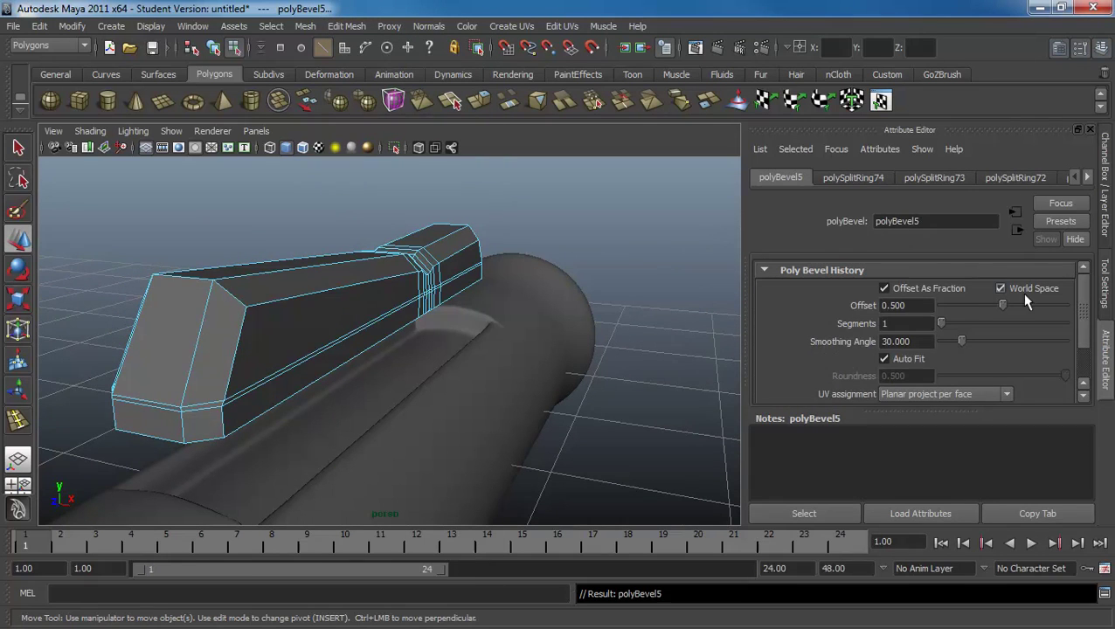
{"action": "left_click_drag", "start_coordinate": [1002, 305], "coordinate": [961, 309]}
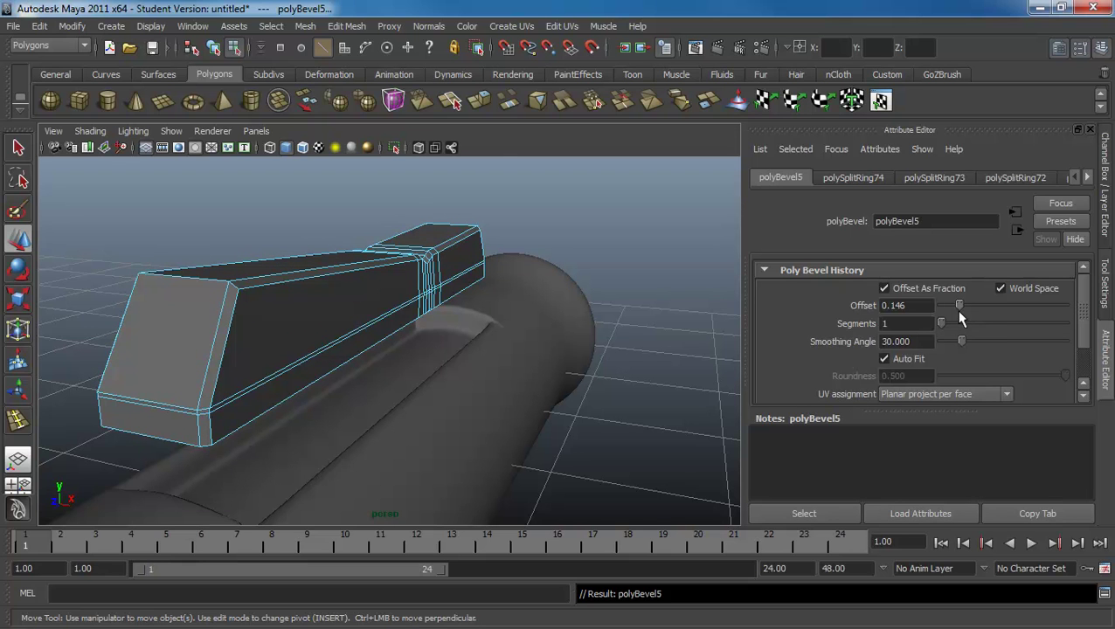
- Insert support edge loops alongside the beveled end edges
{"action": "left_click", "coordinate": [347, 26]}
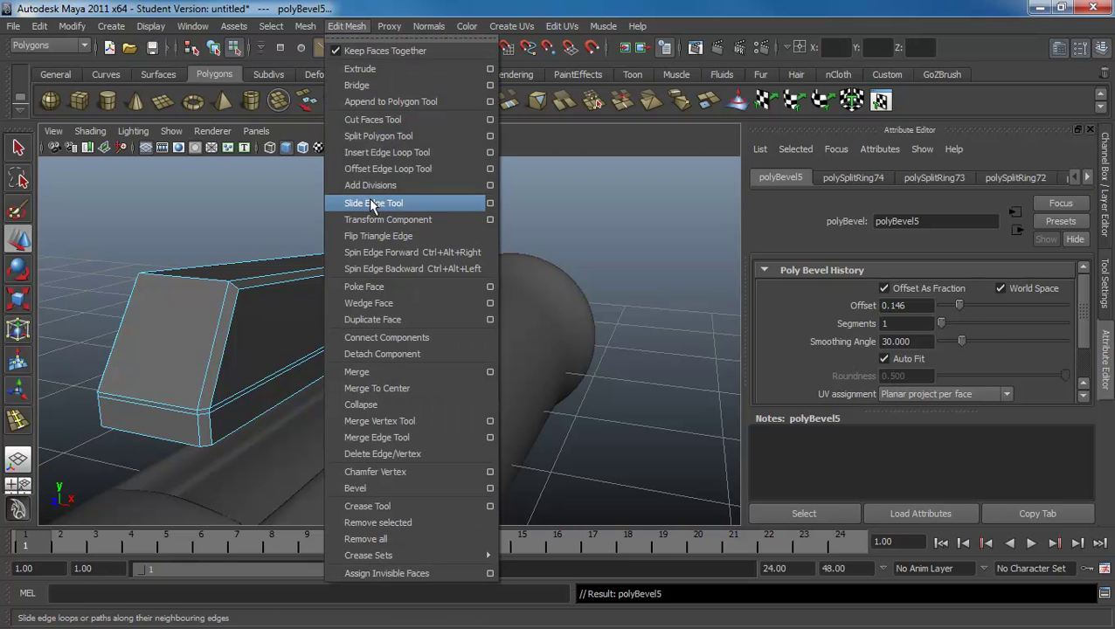
{"action": "left_click", "coordinate": [375, 152]}
{"action": "mouse_move", "coordinate": [288, 262]}
{"action": "left_mouse_down", "text": "alt"}
{"action": "mouse_move", "coordinate": [179, 288]}
{"action": "mouse_move", "coordinate": [249, 324]}
{"action": "left_mouse_up", "text": "alt"}
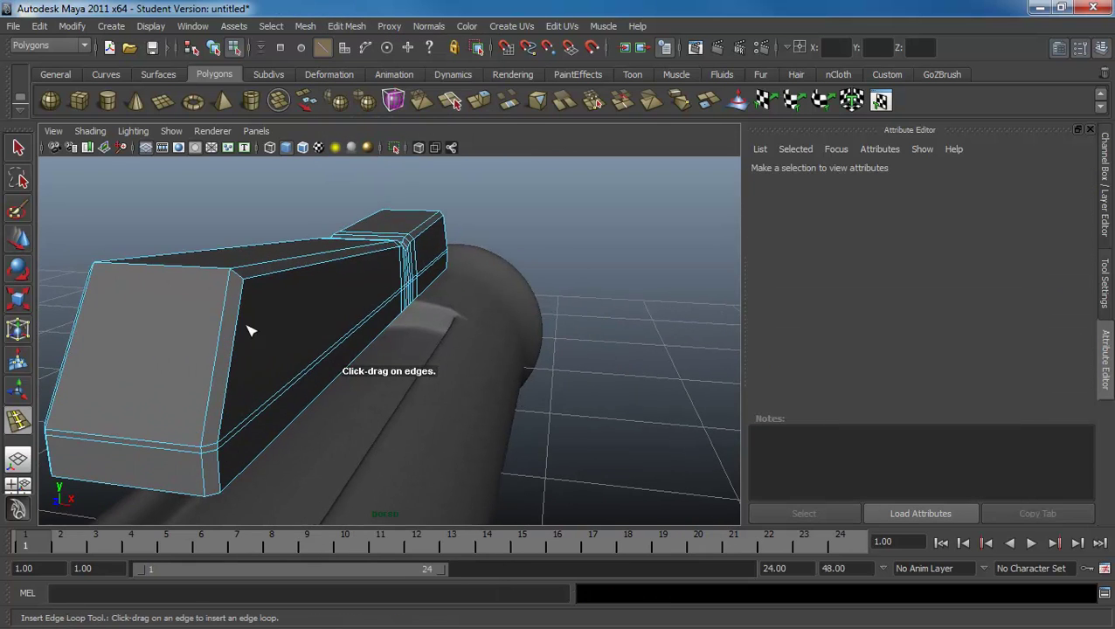
{"action": "left_click", "coordinate": [226, 273]}
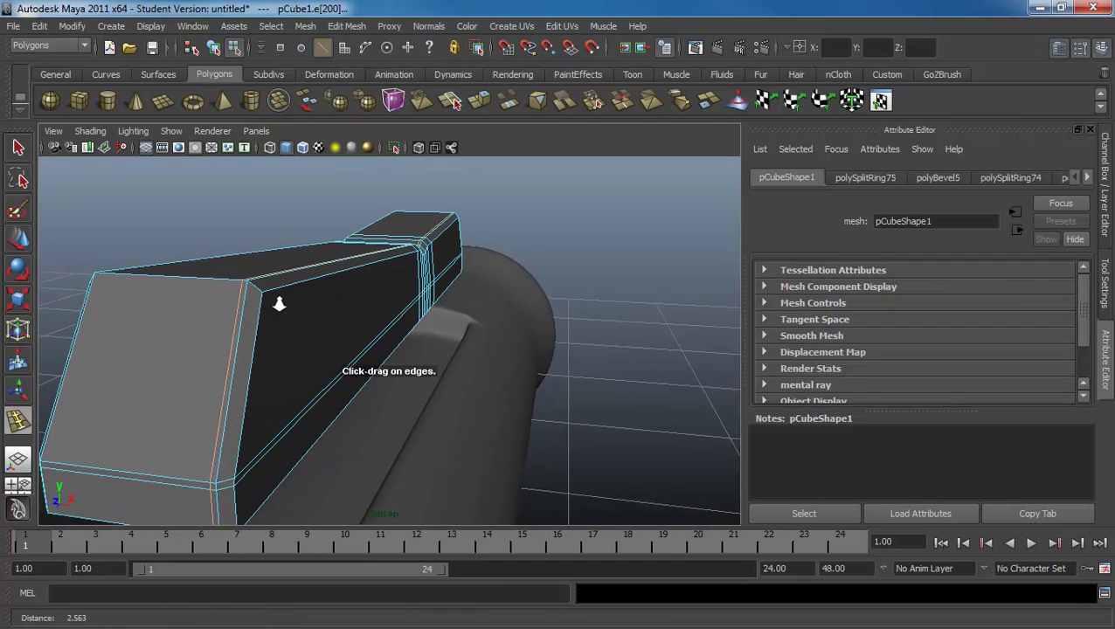
{"action": "left_click_drag", "start_coordinate": [281, 305], "coordinate": [244, 283], "text": "alt"}
{"action": "left_click_drag", "start_coordinate": [253, 286], "coordinate": [347, 318], "text": "alt"}
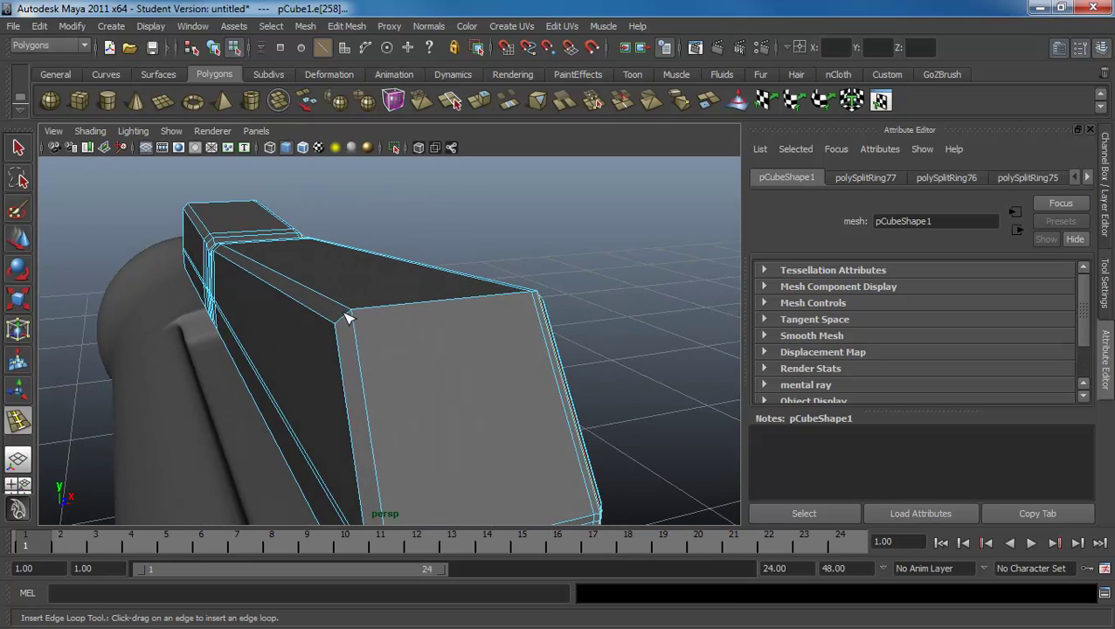
{"action": "left_click", "coordinate": [351, 319]}
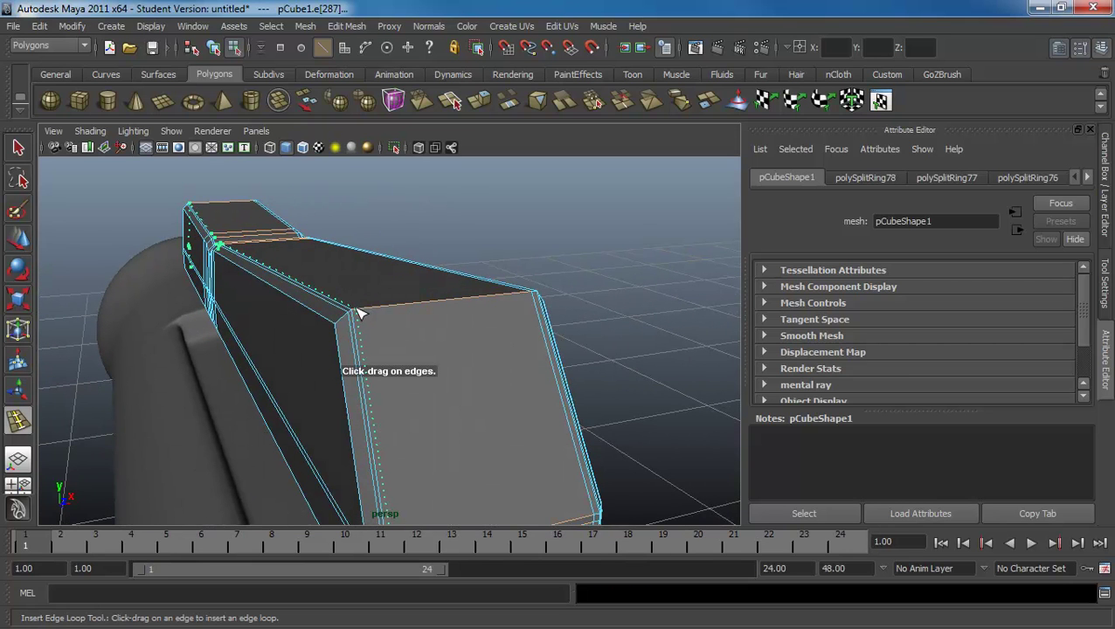
{"action": "left_click", "coordinate": [343, 322]}
{"action": "left_click", "coordinate": [343, 322]}
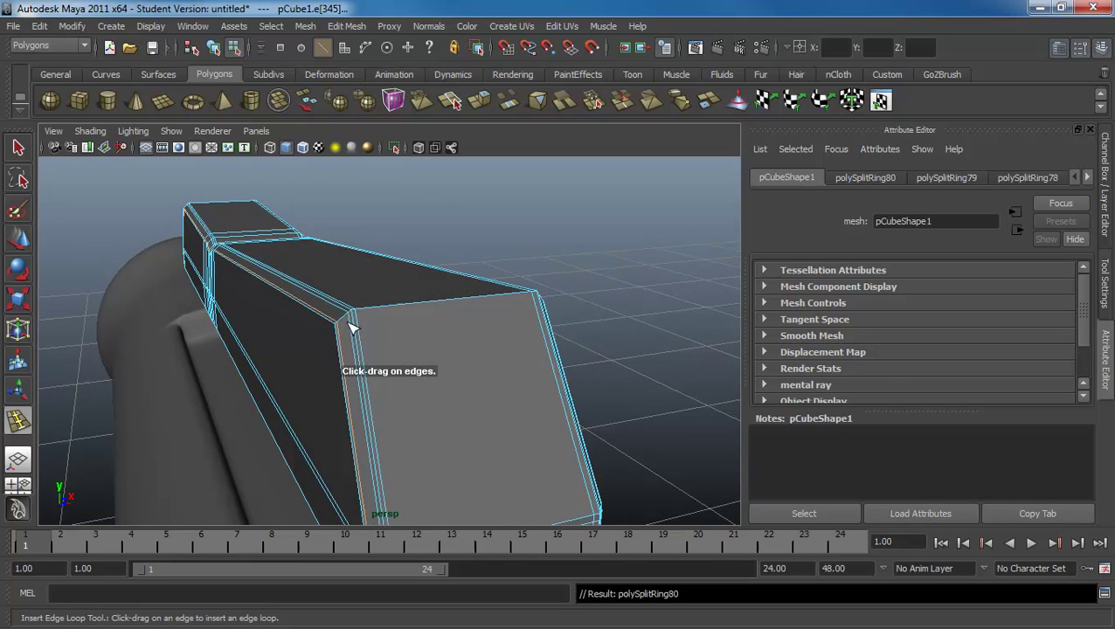
{"action": "mouse_move", "coordinate": [349, 325]}
{"action": "left_mouse_down"}
{"action": "mouse_move", "coordinate": [487, 348]}
{"action": "mouse_move", "coordinate": [244, 332]}
{"action": "mouse_move", "coordinate": [478, 312]}
{"action": "left_mouse_up"}
- Add loops on the button's other side, then smooth-preview the button
{"action": "left_click", "coordinate": [347, 312]}
{"action": "mouse_move", "coordinate": [281, 385]}
{"action": "left_mouse_down", "text": "alt"}
{"action": "mouse_move", "coordinate": [311, 371]}
{"action": "mouse_move", "coordinate": [398, 391]}
{"action": "left_mouse_up", "text": "alt"}
{"action": "left_click_drag", "start_coordinate": [311, 350], "coordinate": [312, 351]}
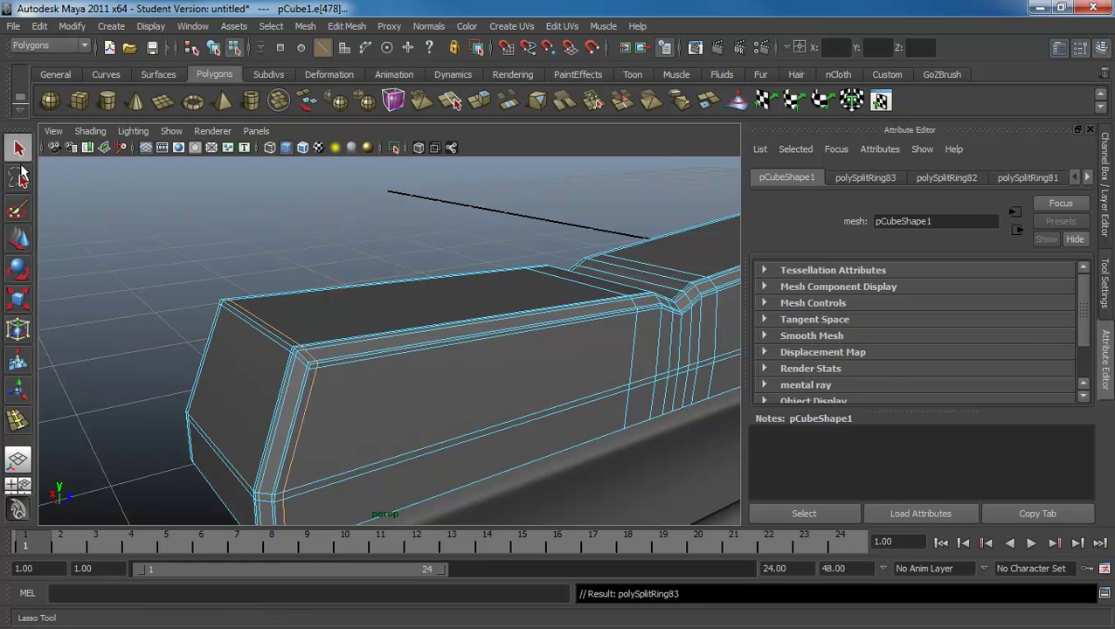
{"action": "key", "text": "F8"}
{"action": "key", "text": "3"}
{"action": "left_click", "coordinate": [274, 250]}
{"action": "mouse_move", "coordinate": [274, 250]}
{"action": "right_mouse_down", "text": "alt"}
{"action": "mouse_move", "coordinate": [414, 288]}
{"action": "mouse_move", "coordinate": [379, 281]}
{"action": "right_mouse_up", "text": "alt"}
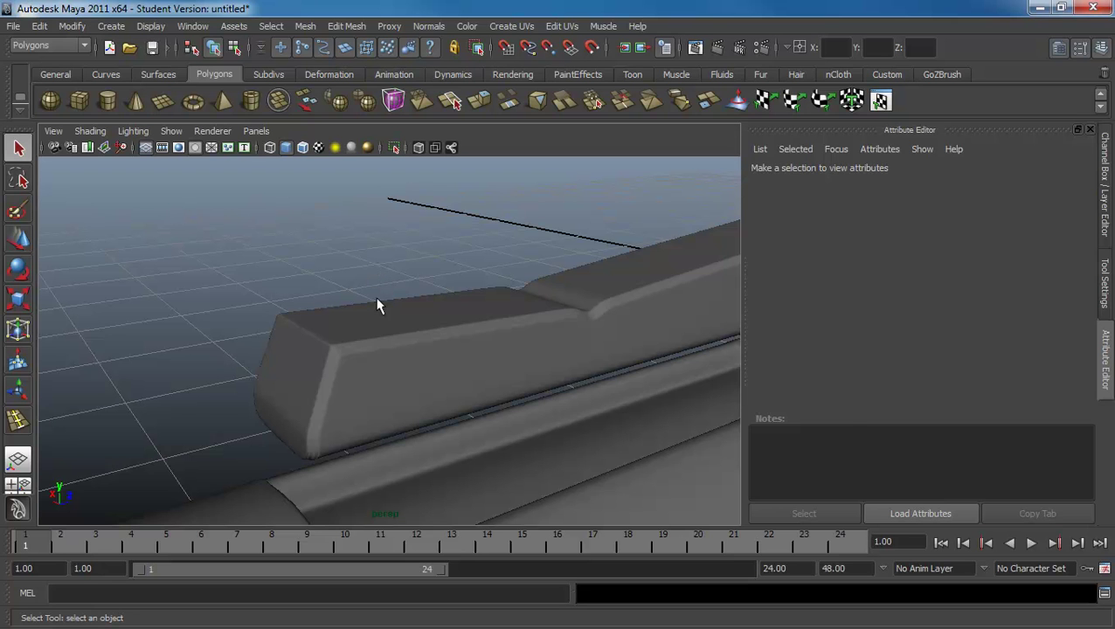
- Add a loop along the button's bottom edge and smooth-preview the button
{"action": "left_click", "coordinate": [378, 305]}
{"action": "mouse_move", "coordinate": [510, 378]}
{"action": "left_mouse_down", "text": "alt"}
{"action": "mouse_move", "coordinate": [405, 321]}
{"action": "mouse_move", "coordinate": [387, 332]}
{"action": "left_mouse_up", "text": "alt"}
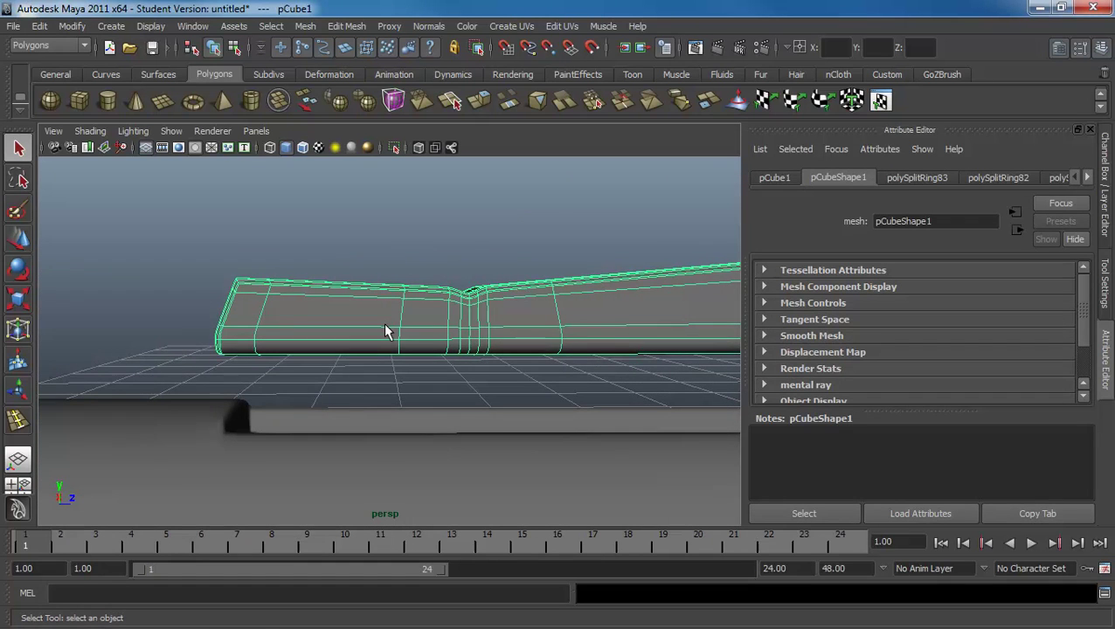
{"action": "mouse_move", "coordinate": [387, 332]}
{"action": "right_mouse_down", "text": "alt"}
{"action": "mouse_move", "coordinate": [368, 318]}
{"action": "mouse_move", "coordinate": [496, 365]}
{"action": "mouse_move", "coordinate": [495, 330]}
{"action": "right_mouse_up", "text": "alt"}
{"action": "left_click_drag", "start_coordinate": [495, 329], "coordinate": [497, 334]}
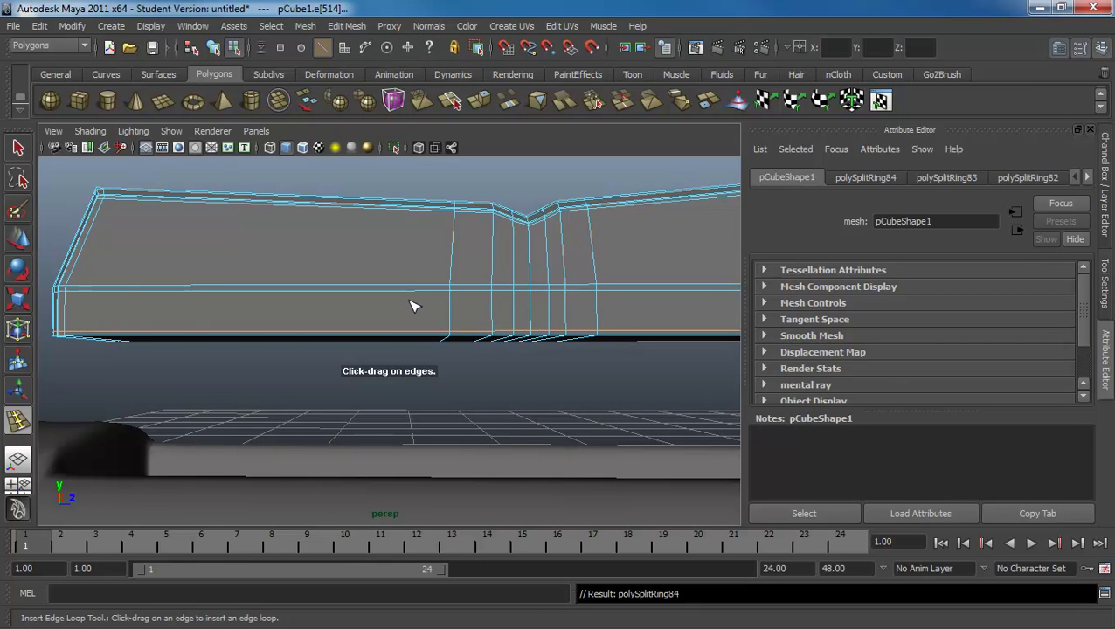
{"action": "key", "text": "3"}
{"action": "key", "text": "q"}
{"action": "key", "text": "F8"}
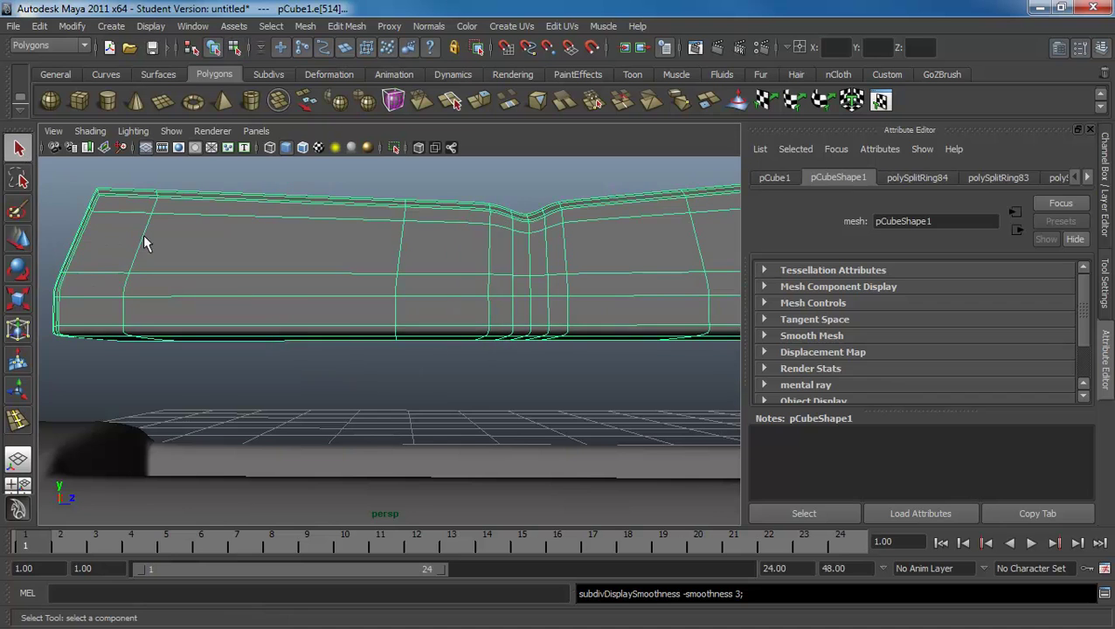
{"action": "left_click", "coordinate": [371, 386]}
- Move the rocker button down into the pen body's slot
{"action": "scroll", "coordinate": [406, 326], "scroll_direction": "down", "scroll_amount": 5}
{"action": "left_click_drag", "start_coordinate": [390, 319], "coordinate": [453, 358], "text": "alt"}
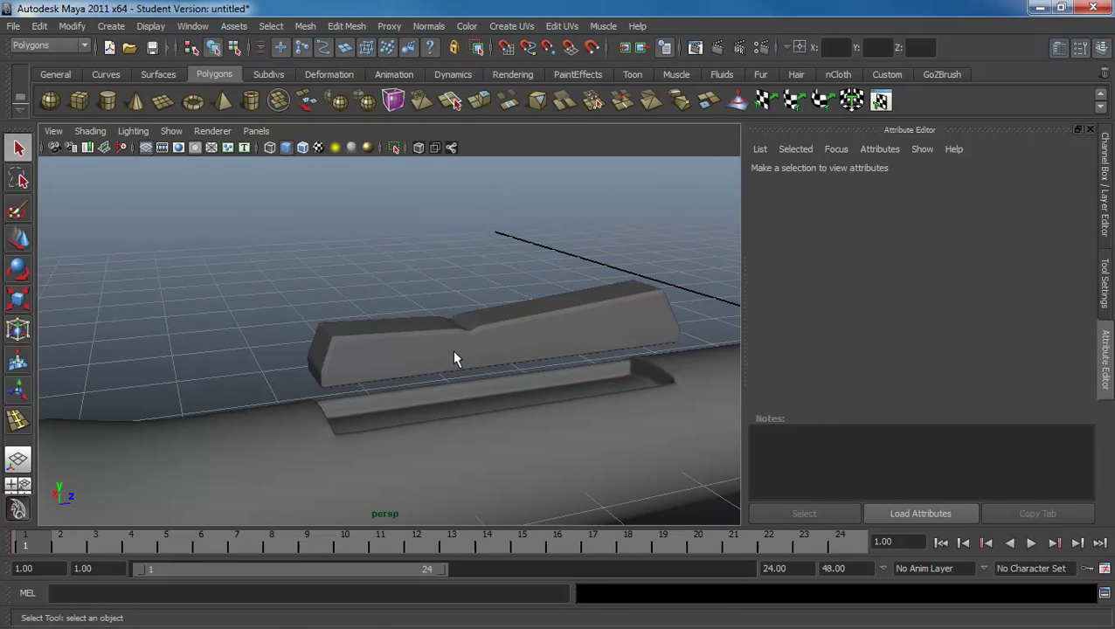
{"action": "left_click", "coordinate": [454, 358]}
{"action": "key", "text": "w"}
{"action": "mouse_move", "coordinate": [510, 276]}
{"action": "left_mouse_down"}
{"action": "mouse_move", "coordinate": [509, 358]}
{"action": "mouse_move", "coordinate": [494, 369]}
{"action": "mouse_move", "coordinate": [468, 326]}
{"action": "left_mouse_up"}
{"action": "key", "text": "r"}
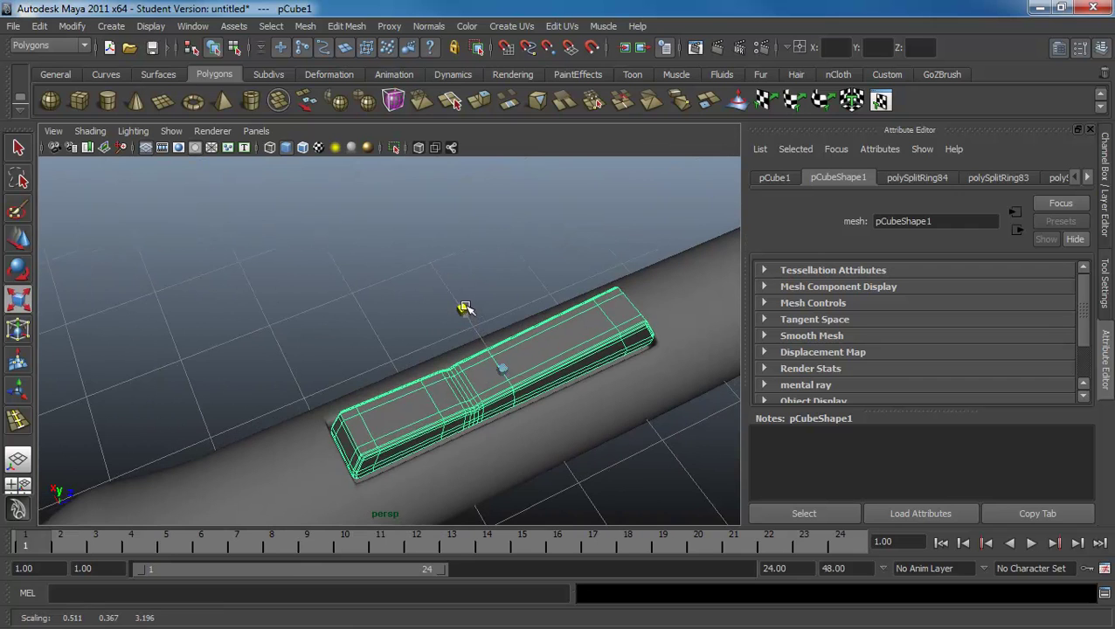
- Select the pen body, turn off its smooth preview, and switch to the top view
{"action": "mouse_move", "coordinate": [460, 308]}
{"action": "left_mouse_down", "text": "alt"}
{"action": "mouse_move", "coordinate": [469, 293]}
{"action": "mouse_move", "coordinate": [321, 353]}
{"action": "mouse_move", "coordinate": [456, 404]}
{"action": "left_mouse_up", "text": "alt"}
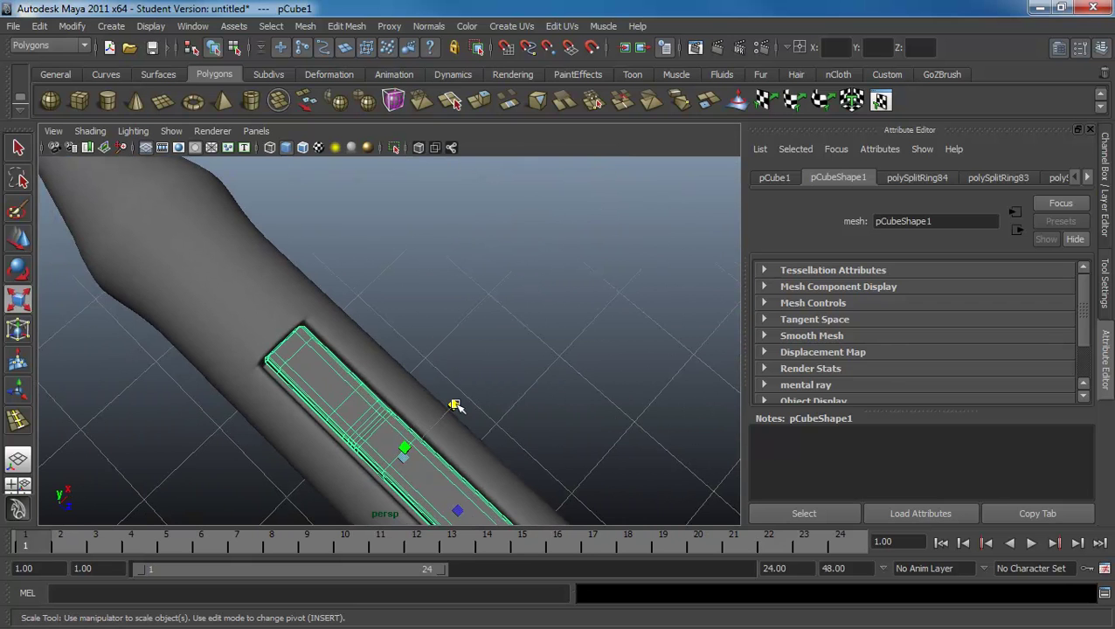
{"action": "left_click", "coordinate": [365, 379]}
{"action": "left_click_drag", "start_coordinate": [365, 379], "coordinate": [491, 385], "text": "alt"}
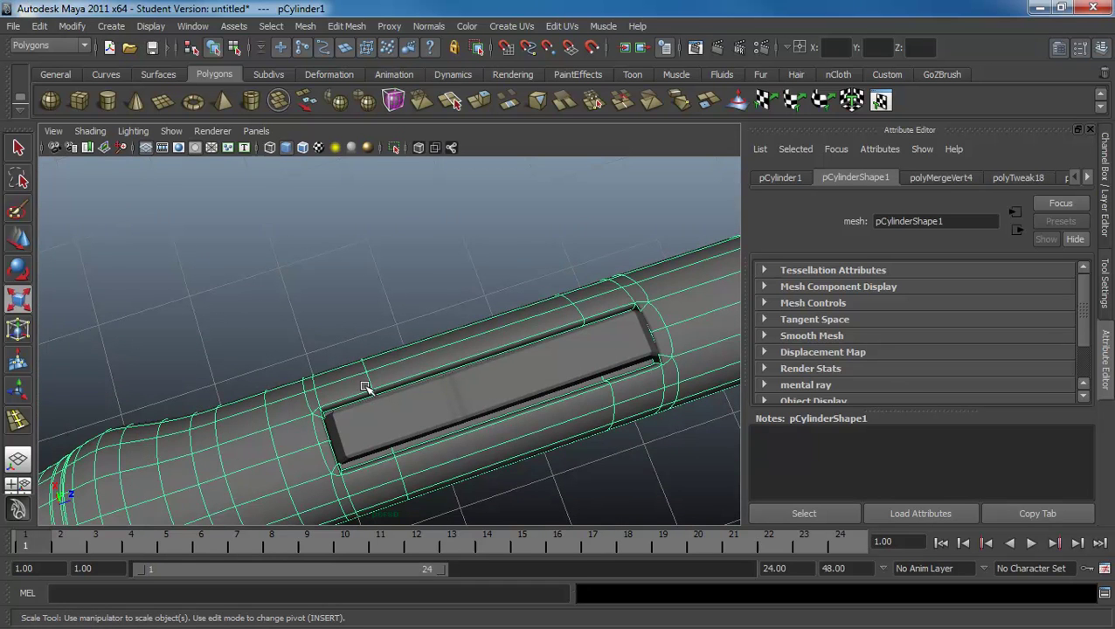
{"action": "key", "text": "1"}
{"action": "scroll", "coordinate": [352, 399], "scroll_direction": "up", "scroll_amount": 2}
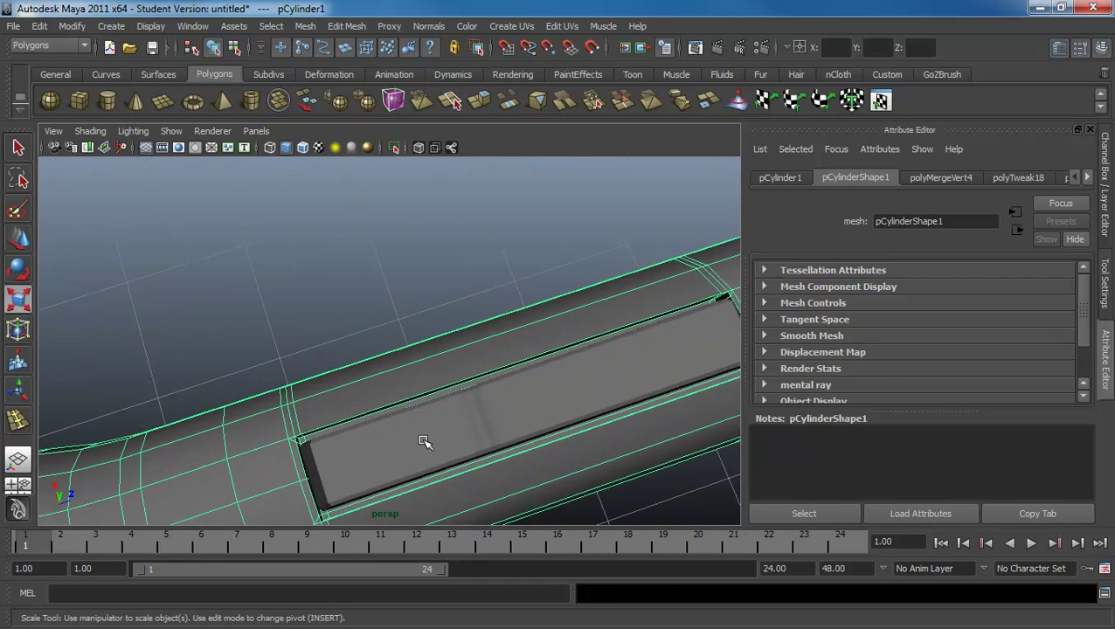
{"action": "key", "text": "space"}
{"action": "left_click_drag", "start_coordinate": [423, 443], "coordinate": [394, 440]}
{"action": "scroll", "coordinate": [351, 380], "scroll_direction": "up", "scroll_amount": 2}
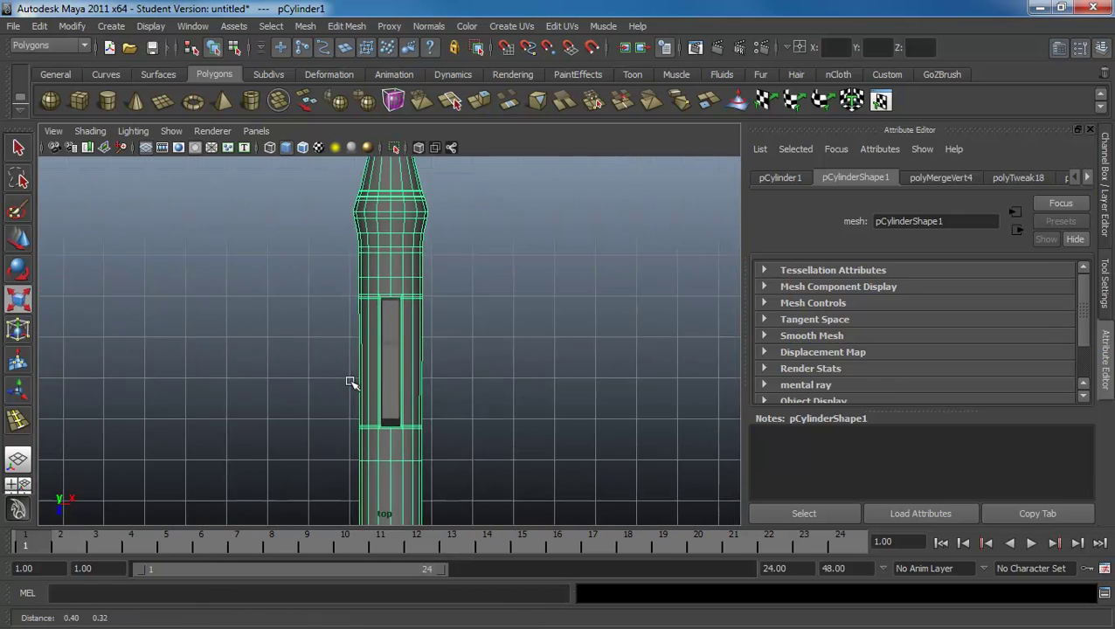
{"action": "scroll", "coordinate": [352, 380], "scroll_direction": "up", "scroll_amount": 2}
{"action": "left_click", "coordinate": [525, 435]}
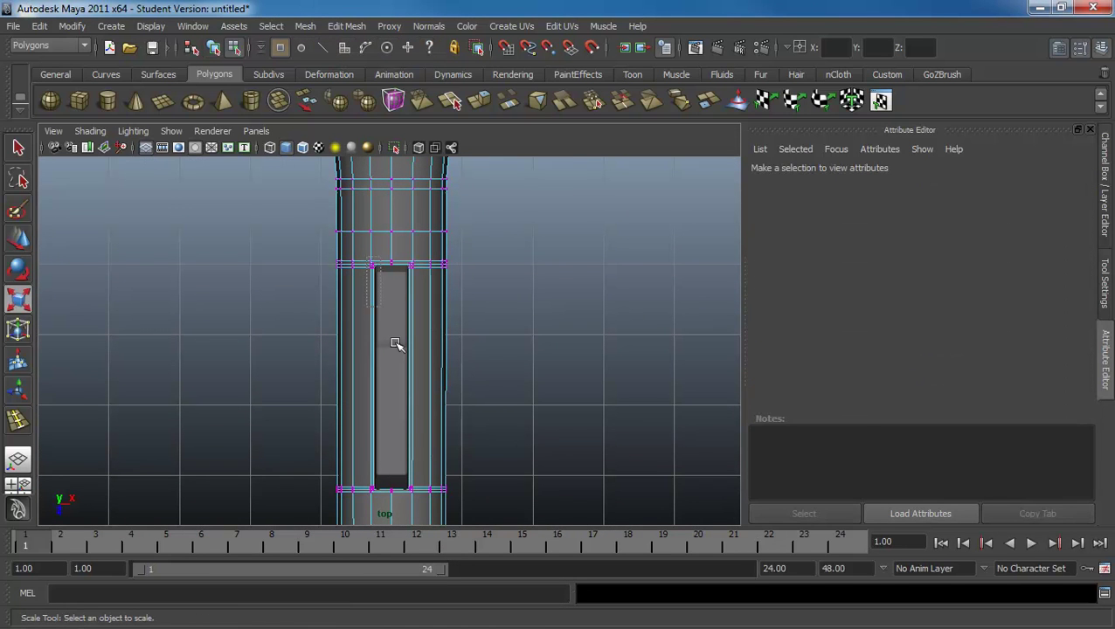
- Select the slot-end vertices and check them in side and perspective views
{"action": "left_click", "coordinate": [416, 494]}
{"action": "key", "text": "space"}
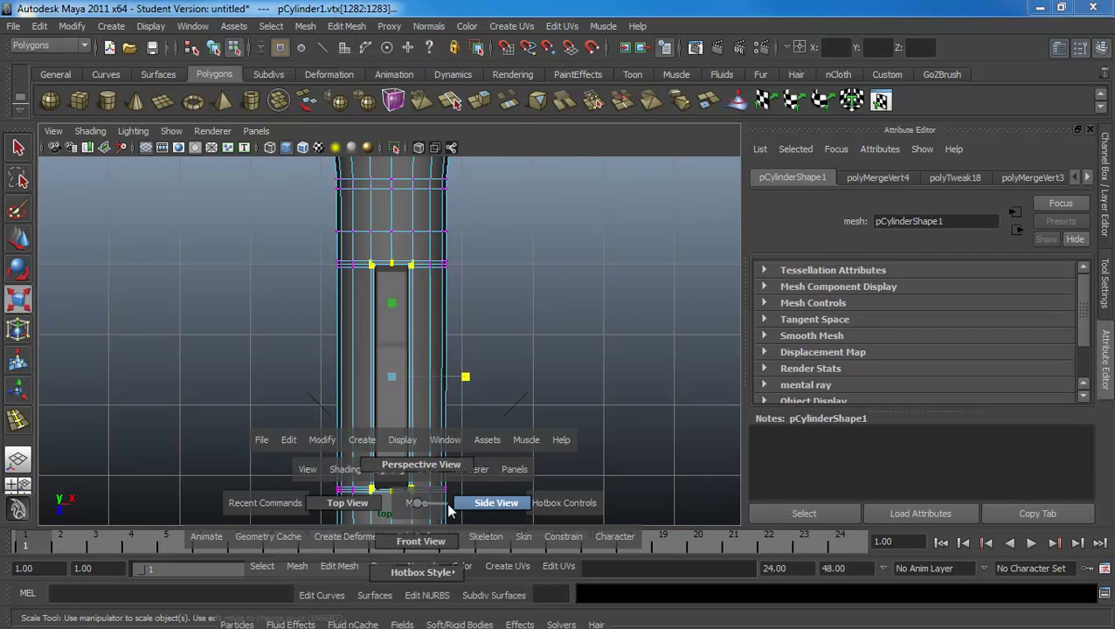
{"action": "left_click", "coordinate": [448, 509]}
{"action": "scroll", "coordinate": [616, 461], "scroll_direction": "down", "scroll_amount": 3}
{"action": "scroll", "coordinate": [496, 456], "scroll_direction": "up", "scroll_amount": 3}
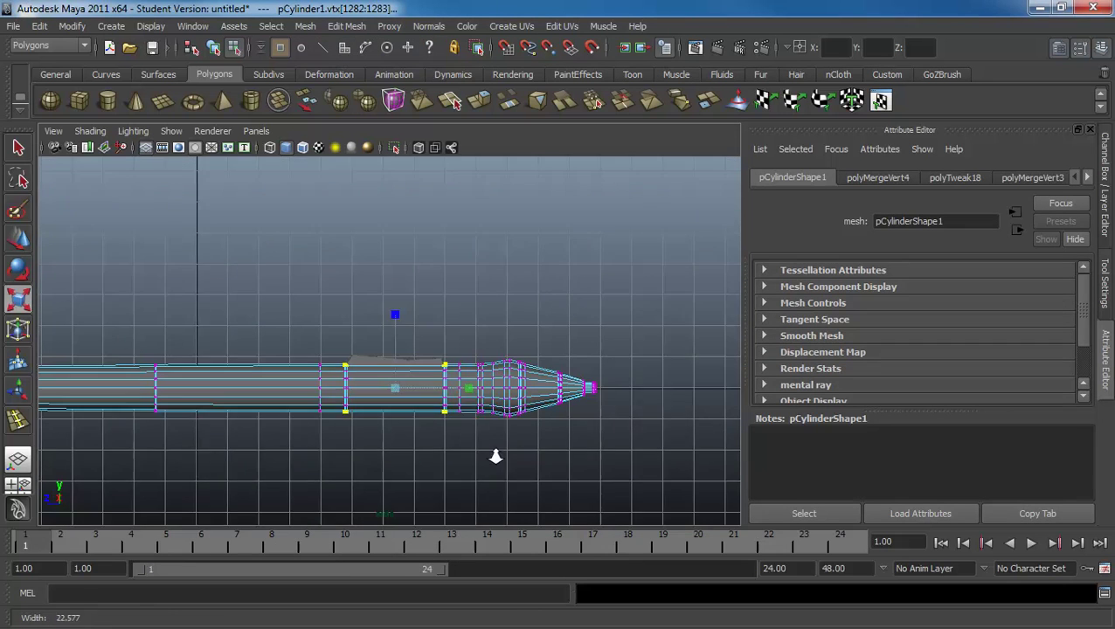
{"action": "key", "text": "5"}
{"action": "key", "text": "space"}
{"action": "left_click", "coordinate": [274, 393]}
{"action": "mouse_move", "coordinate": [274, 394]}
{"action": "left_mouse_down", "text": "alt"}
{"action": "mouse_move", "coordinate": [332, 374]}
{"action": "mouse_move", "coordinate": [455, 410]}
{"action": "left_mouse_up", "text": "alt"}
- Scale the slot-end vertices to fit the button, then smooth-preview the pen body
{"action": "key", "text": "r"}
{"action": "left_click_drag", "start_coordinate": [571, 452], "coordinate": [564, 443]}
{"action": "key", "text": "4"}
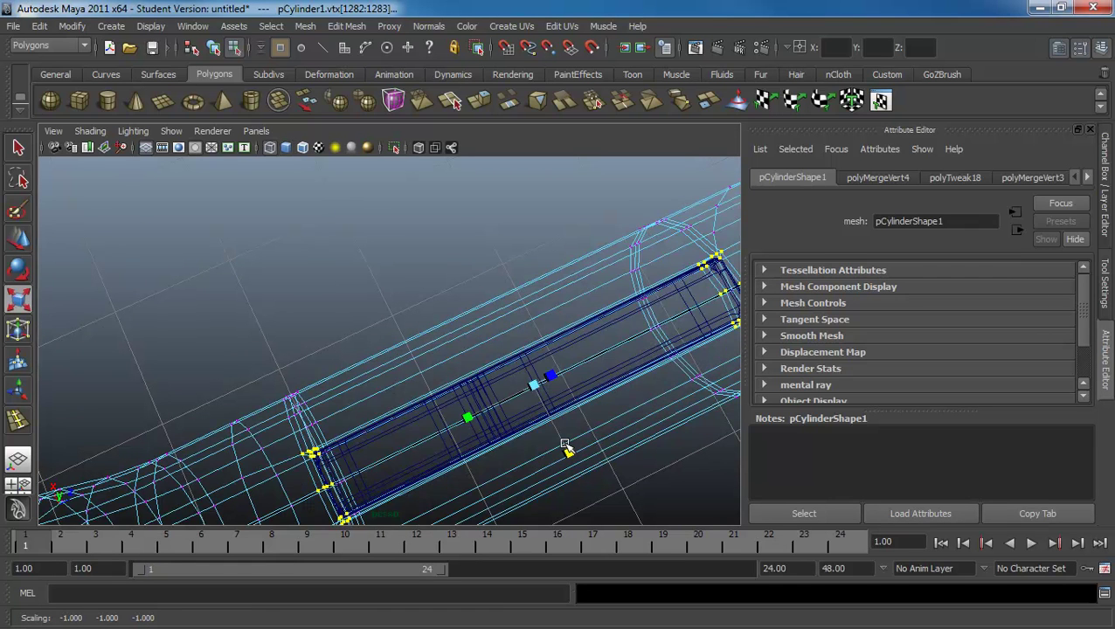
{"action": "key", "text": "5"}
{"action": "key", "text": "3"}
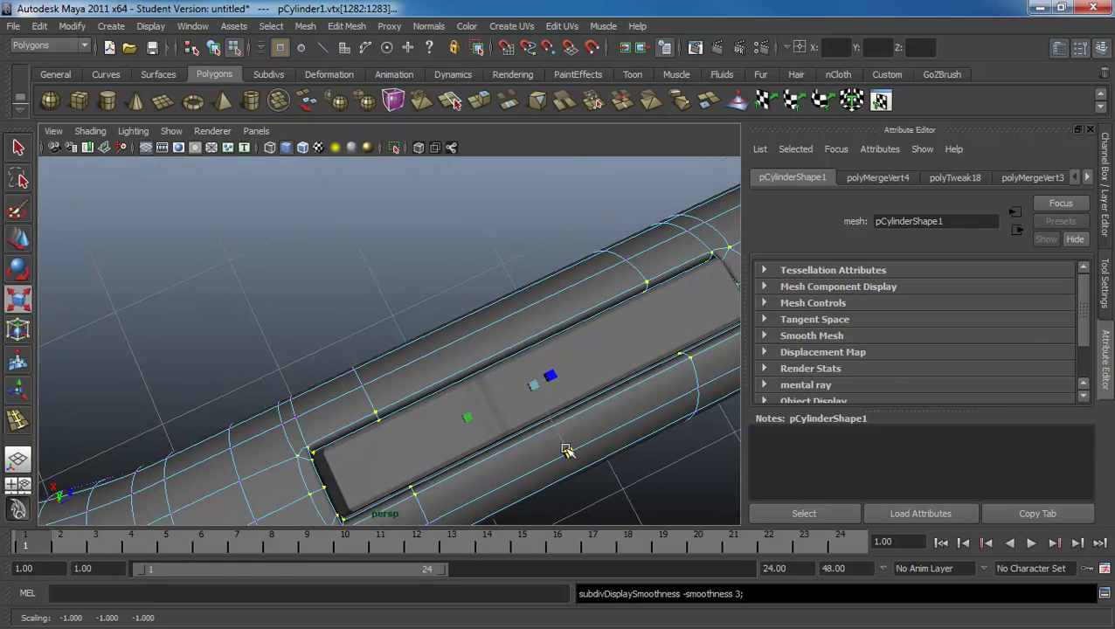
{"action": "mouse_move", "coordinate": [568, 451]}
{"action": "left_mouse_down"}
{"action": "mouse_move", "coordinate": [405, 363]}
{"action": "mouse_move", "coordinate": [449, 379]}
{"action": "mouse_move", "coordinate": [498, 363]}
{"action": "mouse_move", "coordinate": [476, 418]}
{"action": "left_mouse_up"}
{"action": "key", "text": "F8"}
- Raise the rocker button so it sits flush in its slot
{"action": "left_click", "coordinate": [476, 418]}
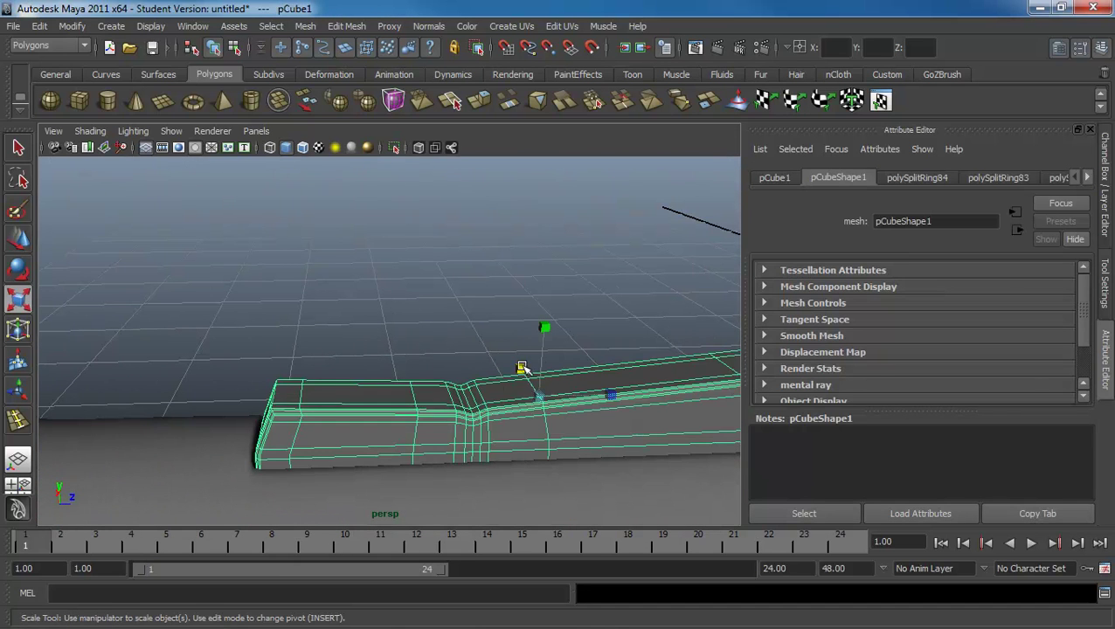
{"action": "key", "text": "w"}
{"action": "mouse_move", "coordinate": [545, 349]}
{"action": "left_mouse_down"}
{"action": "mouse_move", "coordinate": [543, 372]}
{"action": "mouse_move", "coordinate": [506, 373]}
{"action": "left_mouse_up"}
{"action": "left_click", "coordinate": [582, 390]}
- Select an edge loop near the pen's tip and shift it along the body
{"action": "mouse_move", "coordinate": [582, 390]}
{"action": "left_mouse_down", "text": "alt"}
{"action": "mouse_move", "coordinate": [342, 380]}
{"action": "mouse_move", "coordinate": [552, 392]}
{"action": "mouse_move", "coordinate": [423, 371]}
{"action": "left_mouse_up", "text": "alt"}
{"action": "mouse_move", "coordinate": [487, 325]}
{"action": "left_mouse_down", "text": "alt"}
{"action": "mouse_move", "coordinate": [450, 334]}
{"action": "mouse_move", "coordinate": [226, 320]}
{"action": "mouse_move", "coordinate": [416, 361]}
{"action": "mouse_move", "coordinate": [343, 383]}
{"action": "left_mouse_up", "text": "alt"}
{"action": "middle_click_drag", "start_coordinate": [343, 383], "coordinate": [361, 374], "text": "alt"}
{"action": "left_click_drag", "start_coordinate": [360, 373], "coordinate": [304, 362], "text": "alt"}
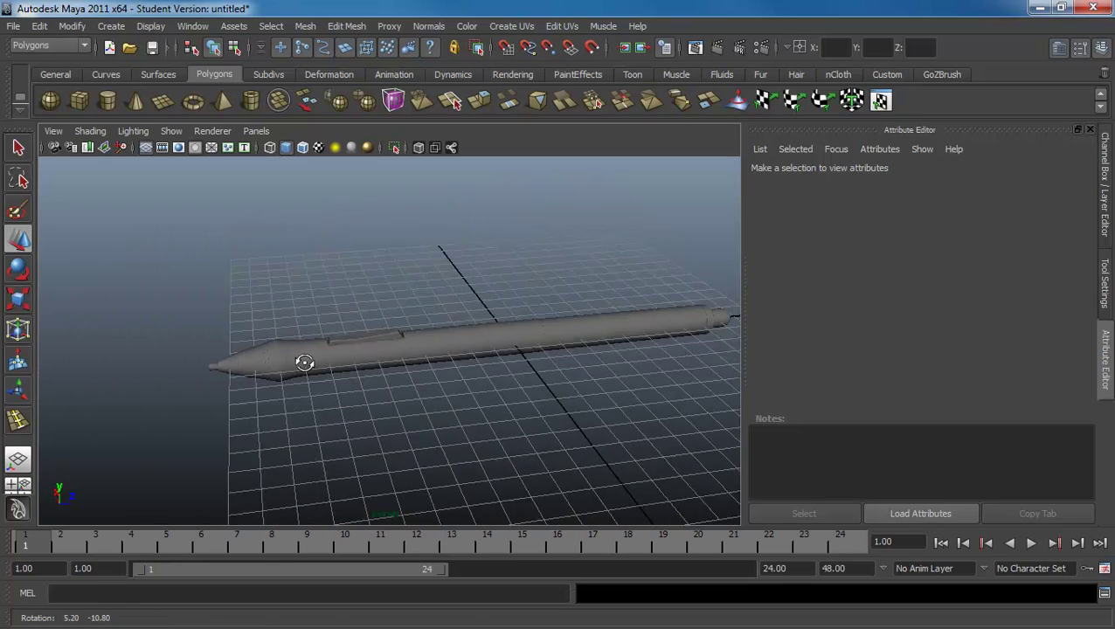
{"action": "mouse_move", "coordinate": [303, 363]}
{"action": "right_mouse_down", "text": "alt"}
{"action": "mouse_move", "coordinate": [414, 405]}
{"action": "mouse_move", "coordinate": [250, 368]}
{"action": "right_mouse_up", "text": "alt"}
{"action": "left_click", "coordinate": [250, 368]}
{"action": "mouse_move", "coordinate": [323, 368]}
{"action": "left_mouse_down", "text": "alt"}
{"action": "mouse_move", "coordinate": [398, 391]}
{"action": "mouse_move", "coordinate": [332, 385]}
{"action": "left_mouse_up", "text": "alt"}
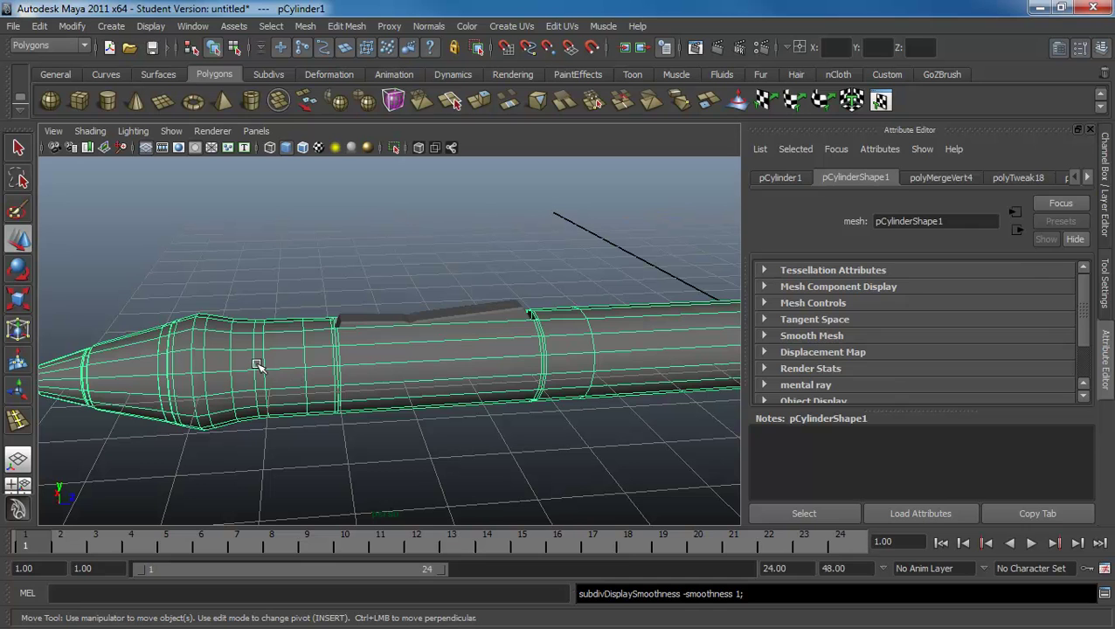
{"action": "key", "text": "F8"}
{"action": "left_click", "coordinate": [262, 359]}
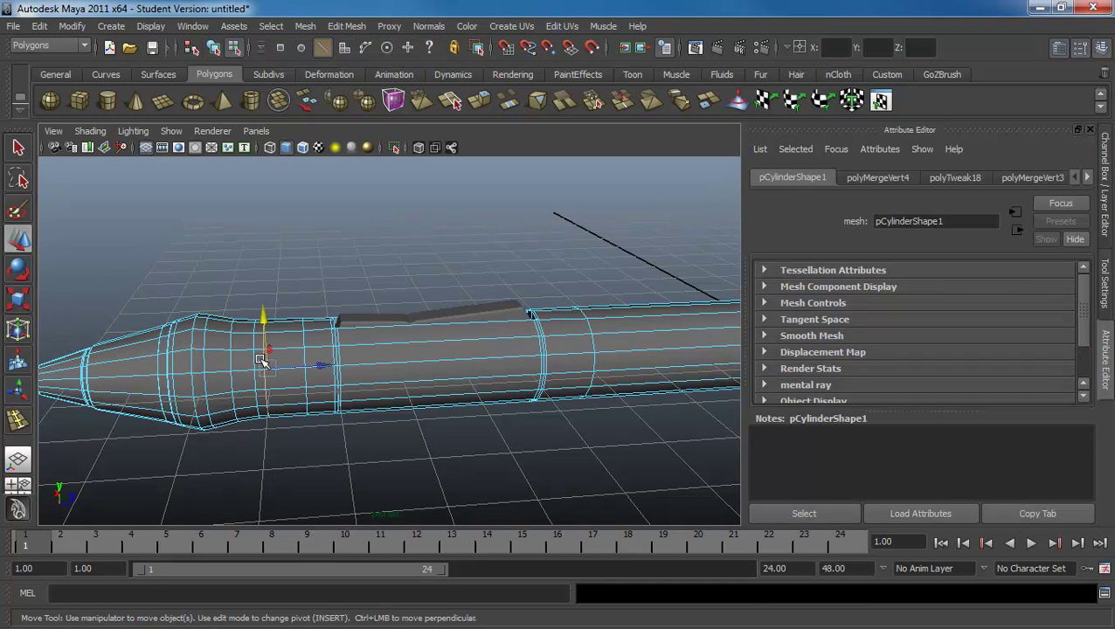
{"action": "mouse_move", "coordinate": [311, 365]}
{"action": "left_mouse_down"}
{"action": "mouse_move", "coordinate": [321, 367]}
{"action": "mouse_move", "coordinate": [289, 372]}
{"action": "left_mouse_up"}
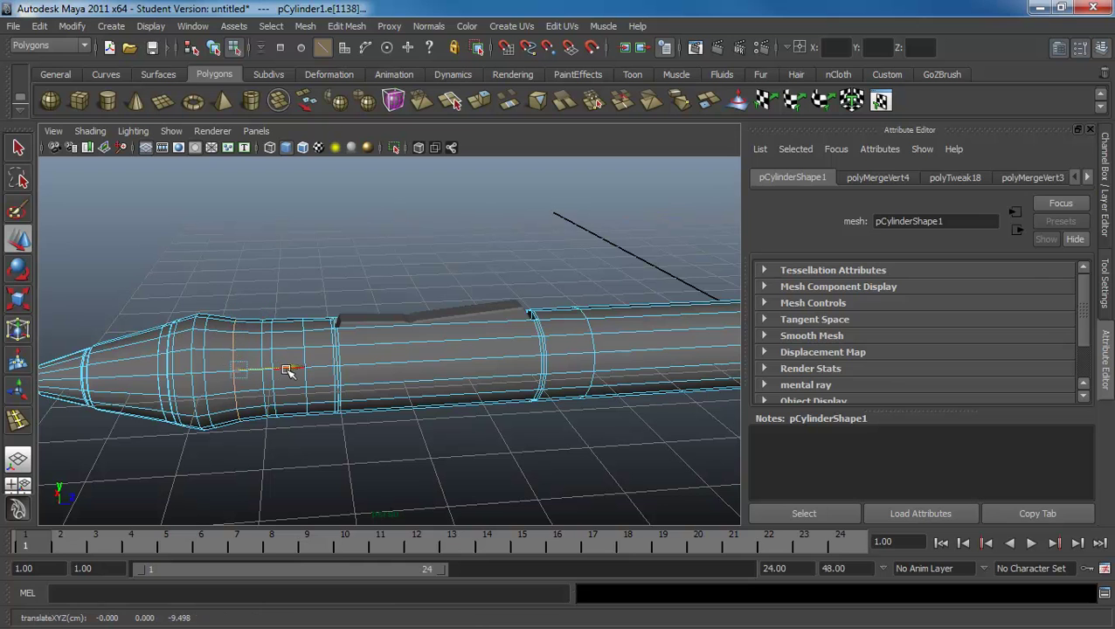
- Smooth-preview the pen and orbit until it lies horizontal
{"action": "key", "text": "F8"}
{"action": "key", "text": "3"}
{"action": "left_click", "coordinate": [406, 381]}
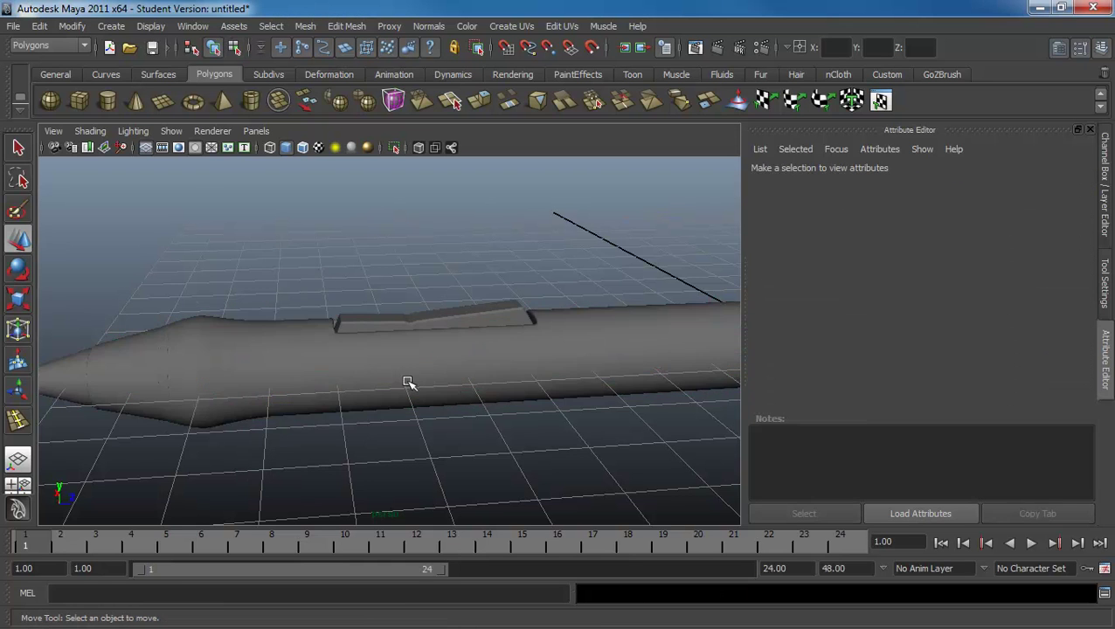
{"action": "mouse_move", "coordinate": [405, 381]}
{"action": "left_mouse_down", "text": "alt"}
{"action": "mouse_move", "coordinate": [301, 349]}
{"action": "mouse_move", "coordinate": [498, 352]}
{"action": "mouse_move", "coordinate": [410, 379]}
{"action": "mouse_move", "coordinate": [495, 388]}
{"action": "left_mouse_up", "text": "alt"}
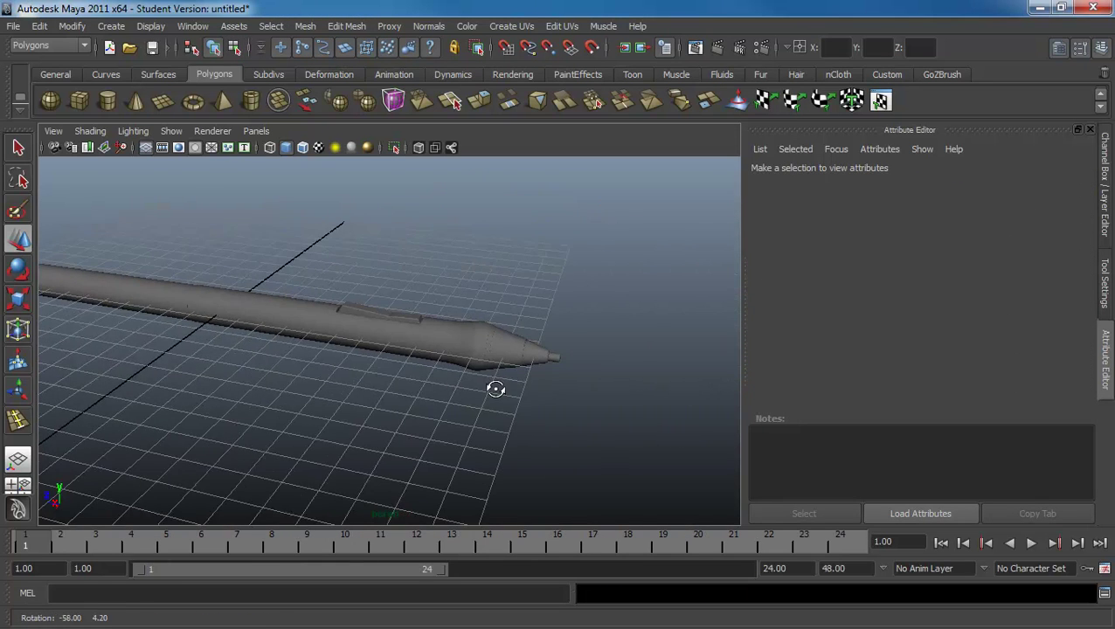
{"action": "middle_click_drag", "start_coordinate": [495, 388], "coordinate": [376, 377], "text": "alt"}
{"action": "left_click_drag", "start_coordinate": [377, 377], "coordinate": [397, 365], "text": "alt"}
- Hide the viewport grid through the Show menu and angle the pen diagonally
{"action": "left_click", "coordinate": [173, 131]}
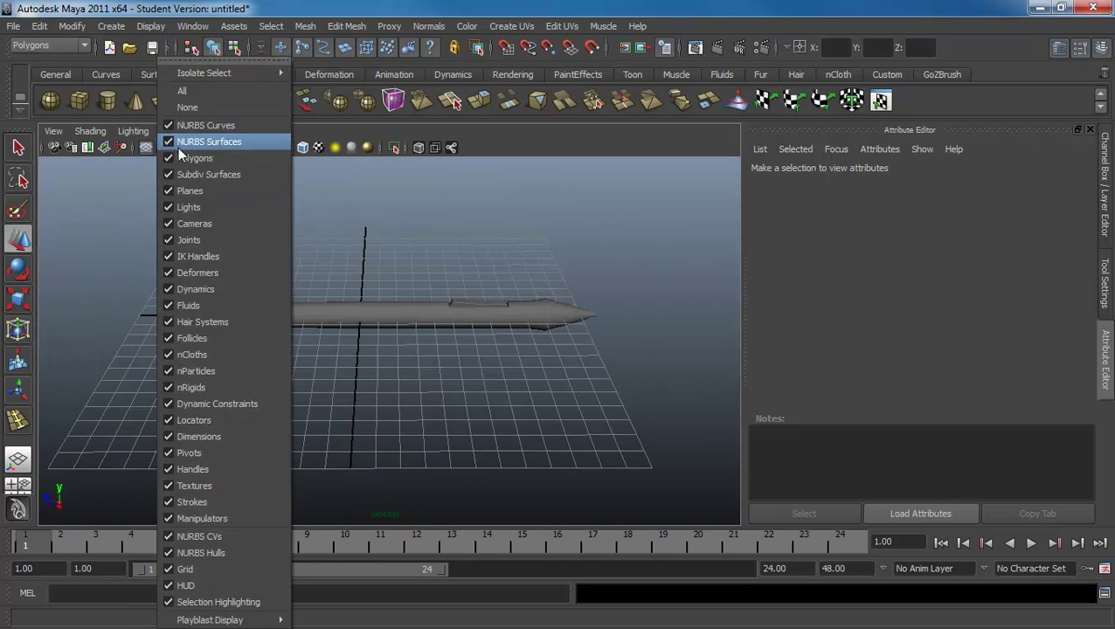
{"action": "left_click", "coordinate": [214, 571]}
{"action": "mouse_move", "coordinate": [375, 395]}
{"action": "left_mouse_down", "text": "alt"}
{"action": "mouse_move", "coordinate": [480, 435]}
{"action": "mouse_move", "coordinate": [429, 393]}
{"action": "mouse_move", "coordinate": [478, 398]}
{"action": "left_mouse_up", "text": "alt"}
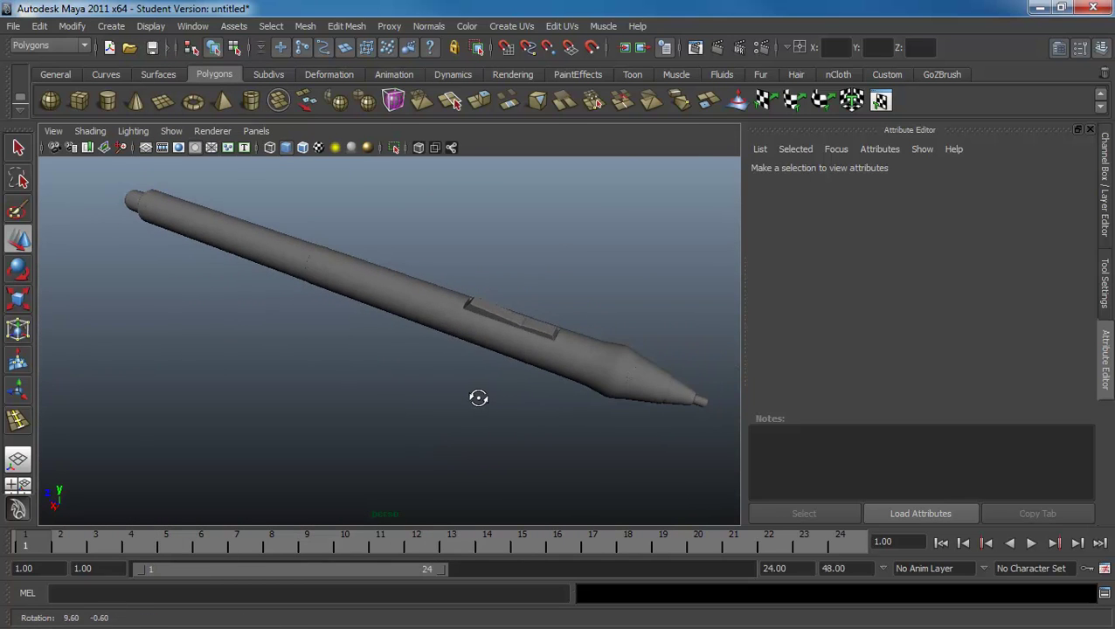
- Close the Attribute Editor and Tool Settings to reveal the Channel Box and Layer Editor
{"action": "left_click", "coordinate": [1092, 131]}
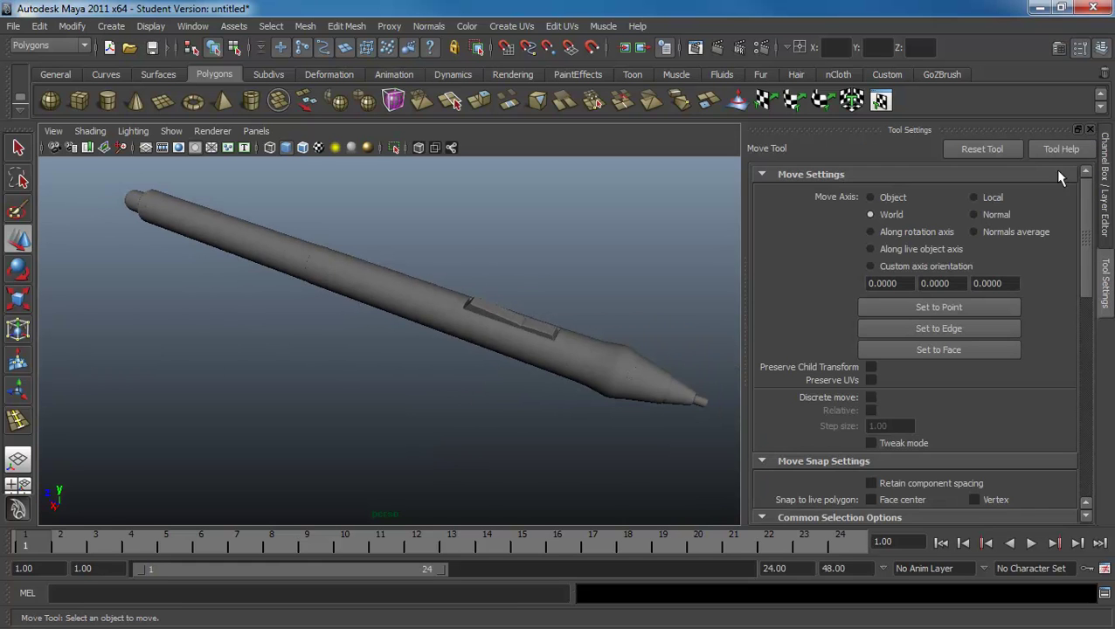
{"action": "left_click", "coordinate": [1087, 130]}
{"action": "right_click_drag", "start_coordinate": [840, 311], "coordinate": [736, 294], "text": "alt"}
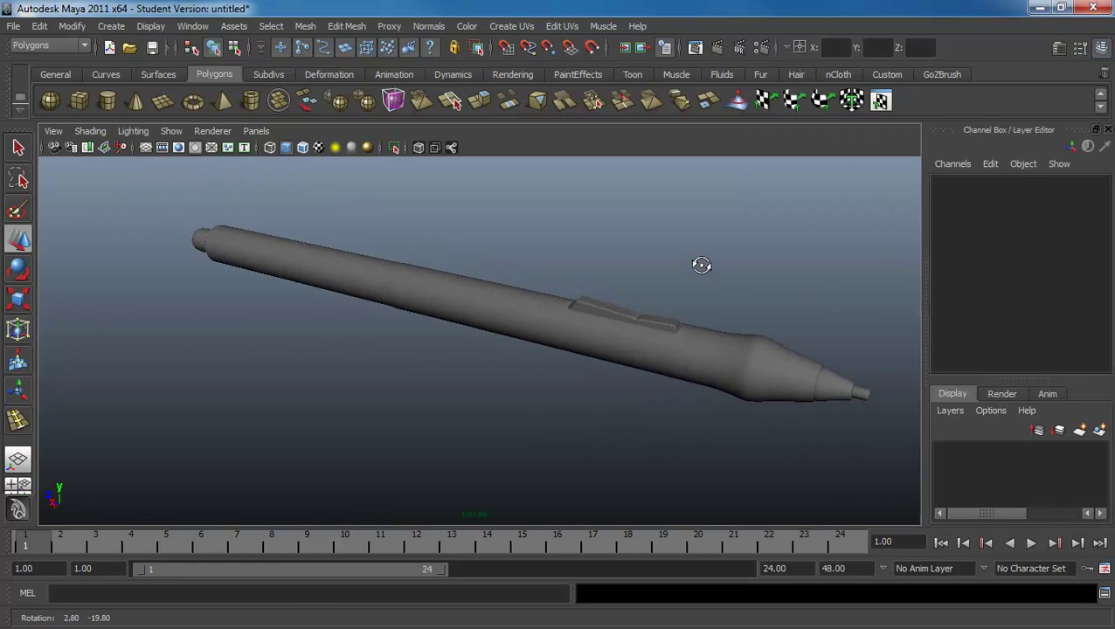